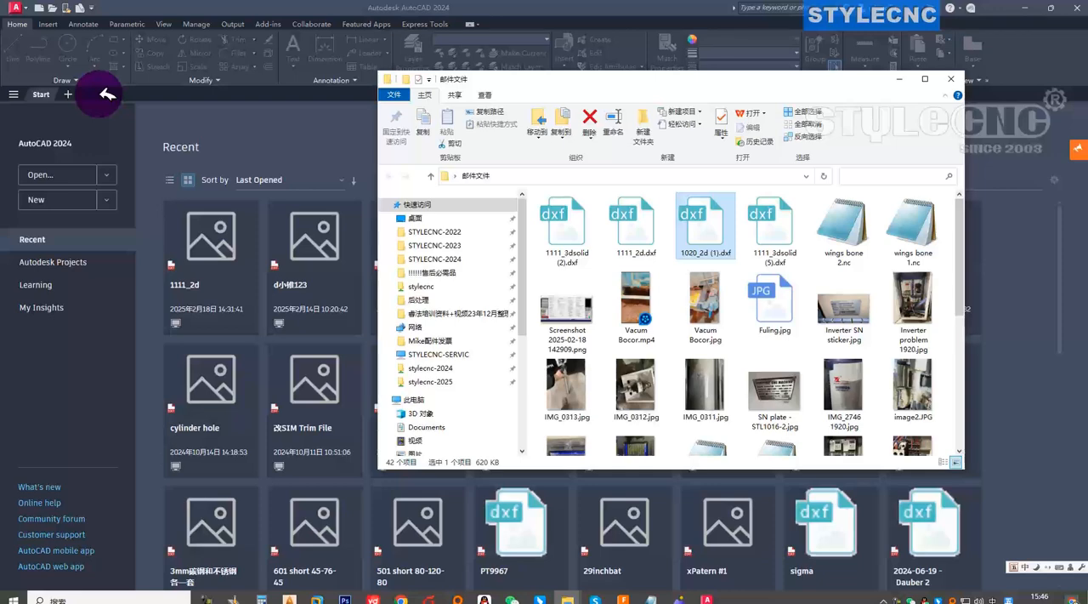
Put the file browser window away and open the 1020_2d (1).dxf drawing.
left_click(903, 78)
left_click(581, 339)
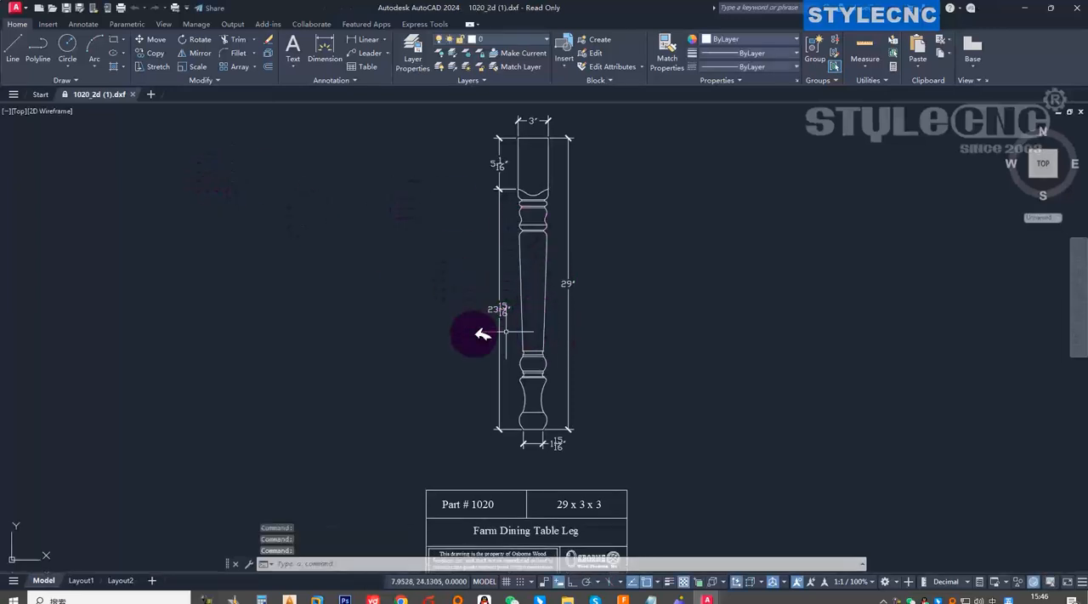
mouse_move(463, 365)
middle_mouse_down()
mouse_move(405, 360)
mouse_move(422, 373)
middle_mouse_up()
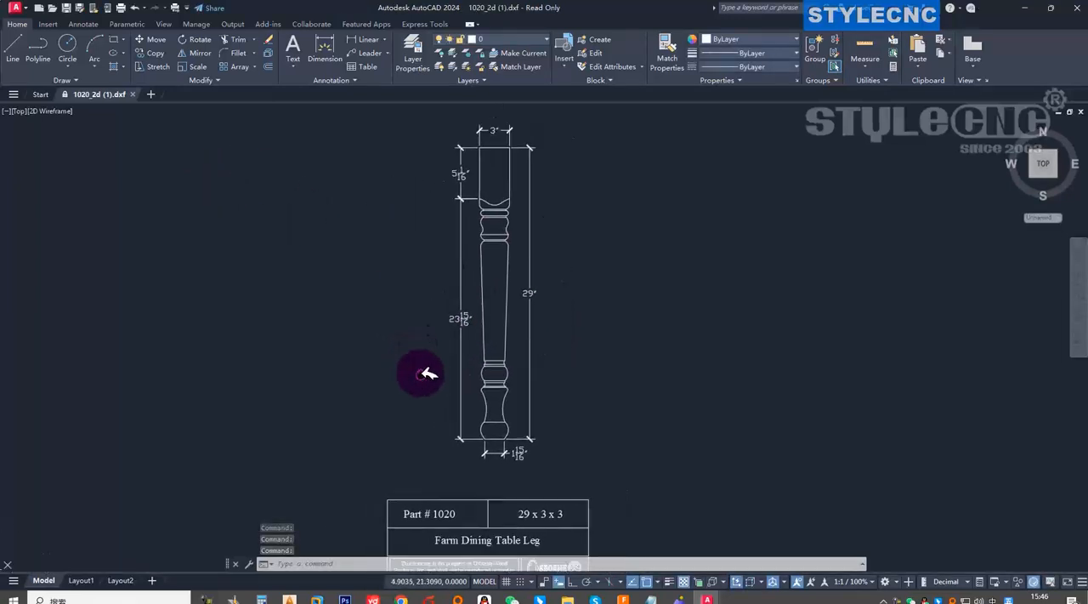
Examine the table leg's dimensions, especially the width dimension above its upper end, and the title block.
scroll(494, 354, "down", 4)
scroll(496, 272, "up", 2)
scroll(500, 272, "up", 5)
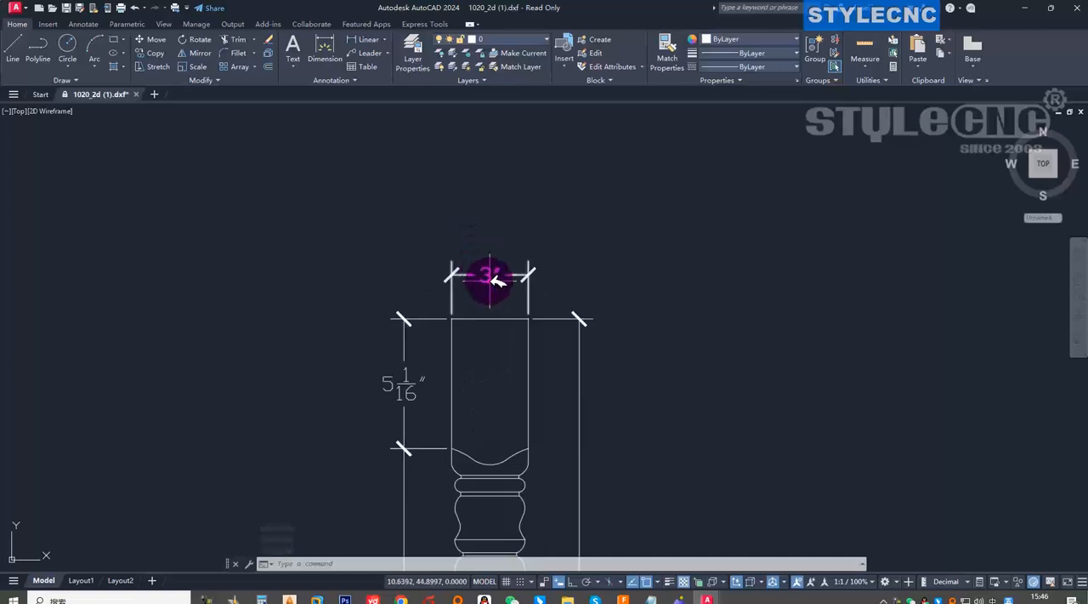
scroll(494, 273, "down", 4)
scroll(492, 274, "up", 8)
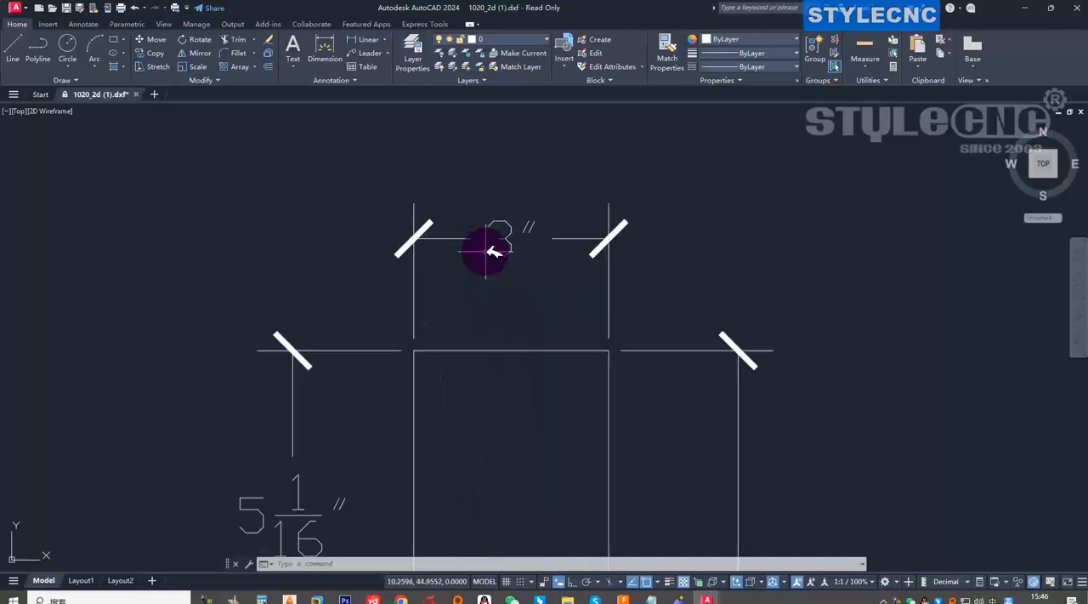
scroll(519, 240, "down", 5)
scroll(510, 241, "up", 5)
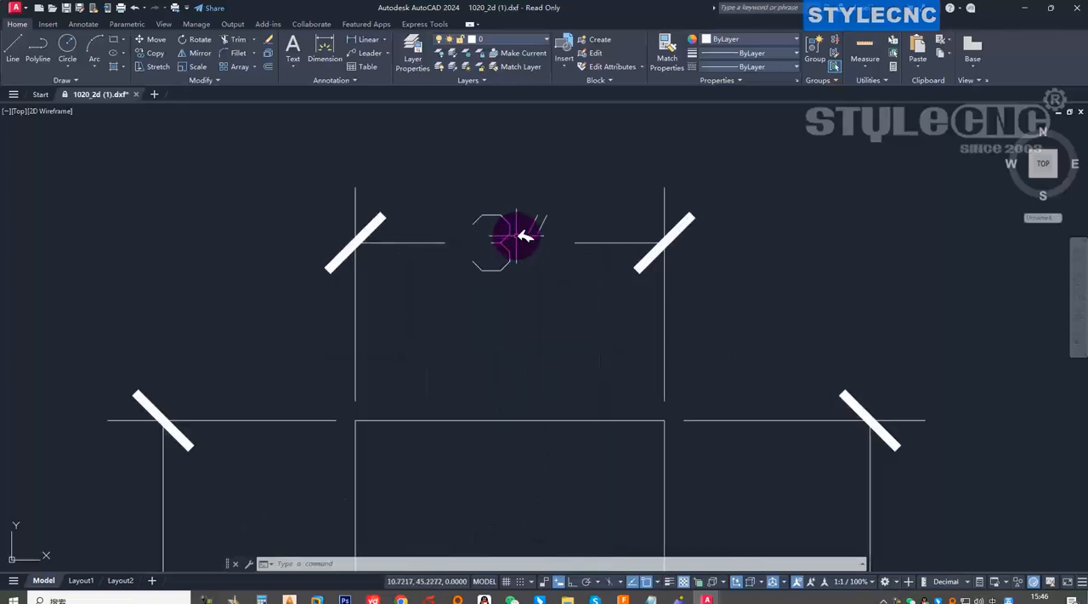
left_click(504, 234)
left_click(483, 244)
scroll(541, 242, "down", 10)
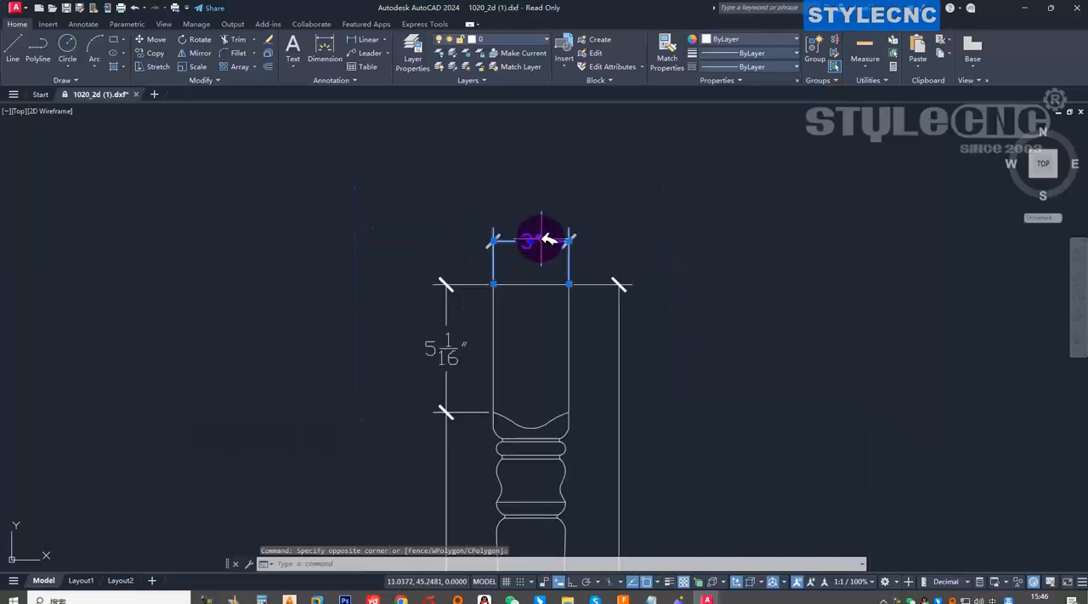
scroll(551, 418, "up", 6)
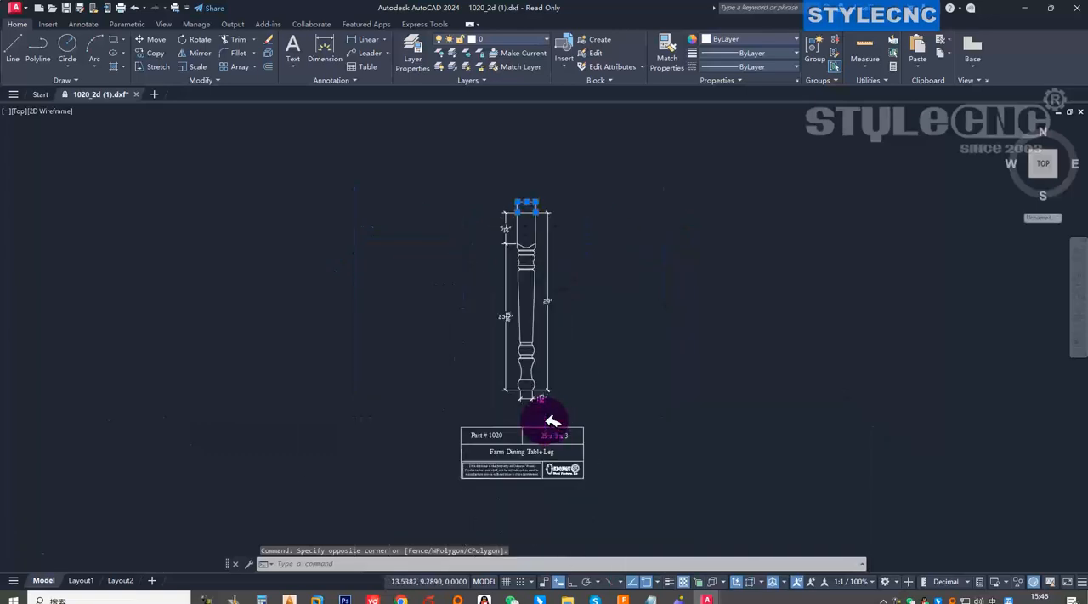
scroll(570, 399, "down", 5)
scroll(557, 382, "up", 3)
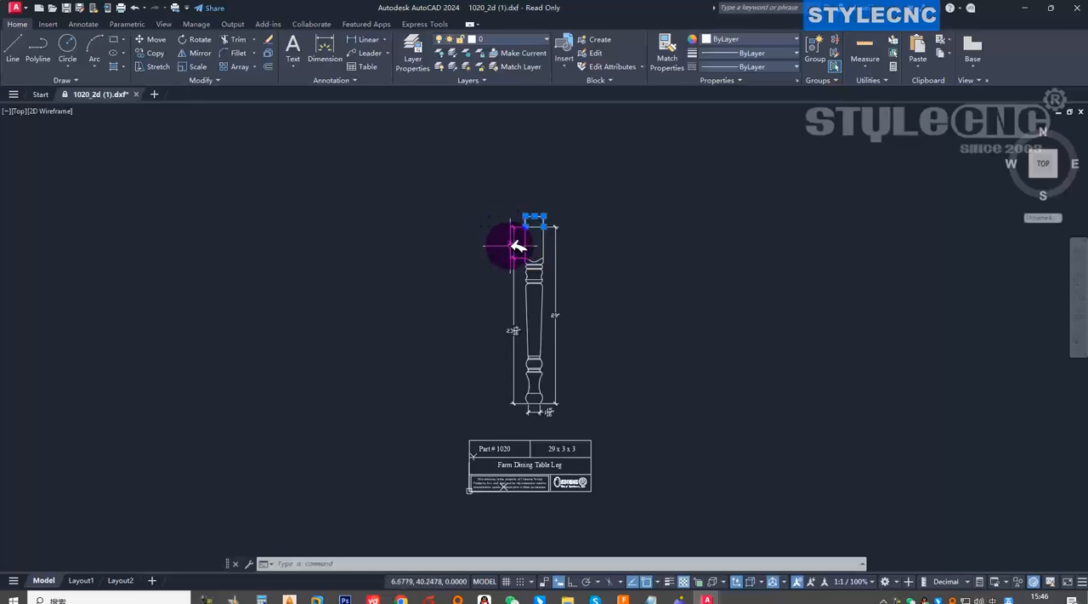
left_click(486, 198)
left_click(587, 423)
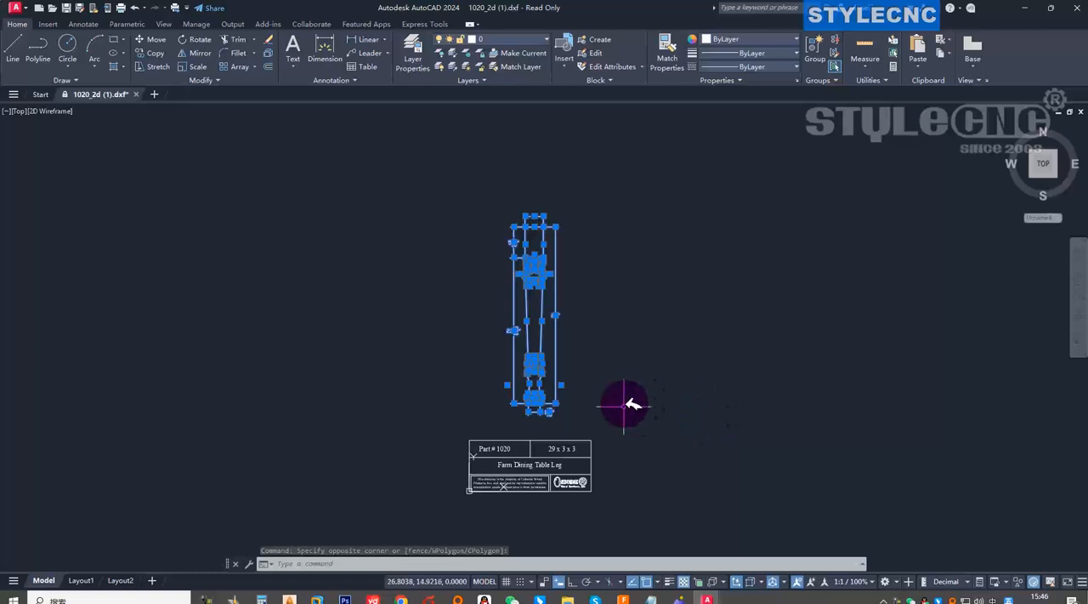
key("Escape")
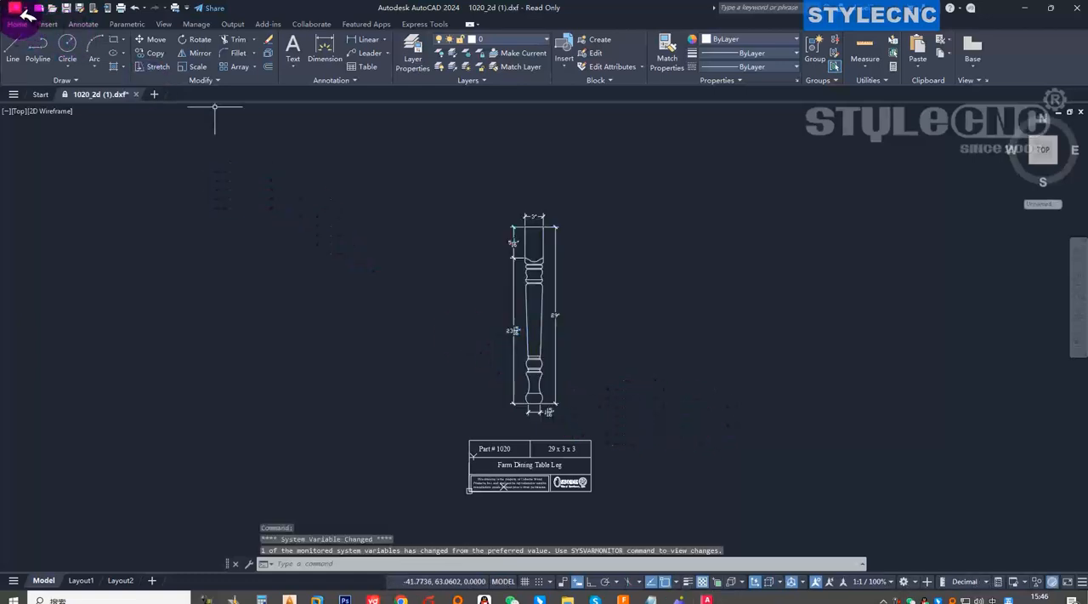
Create a new drawing from the acadiso.dwt template.
left_click(17, 8)
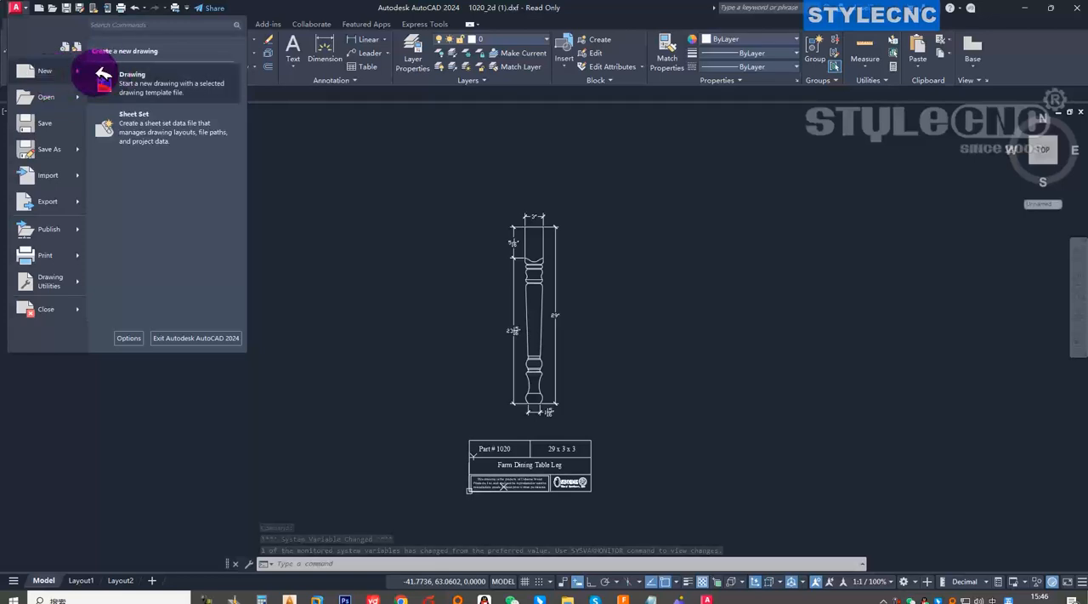
left_click(49, 71)
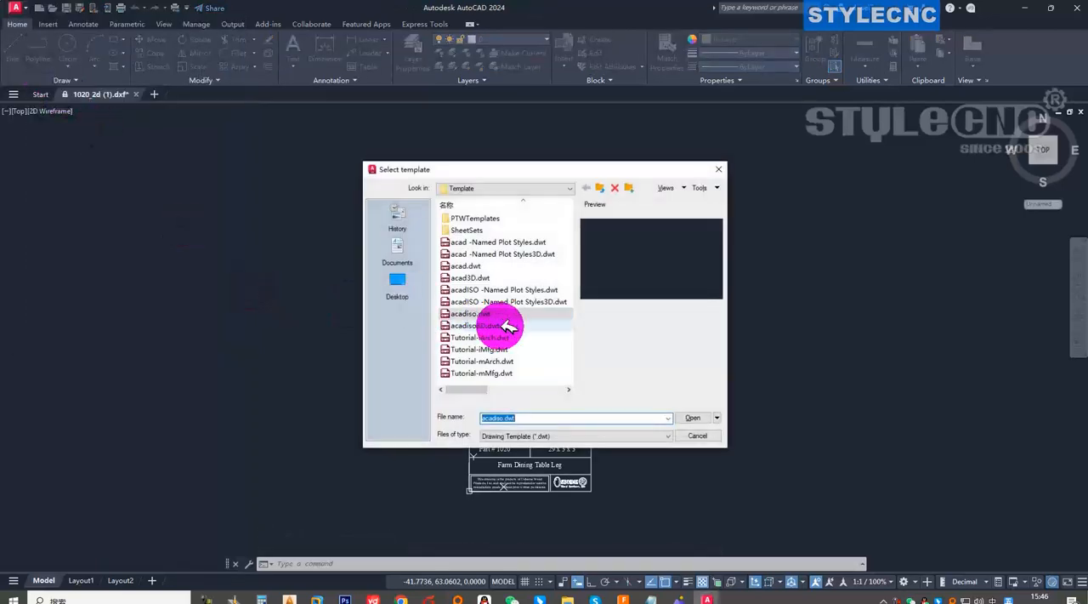
left_click(498, 326)
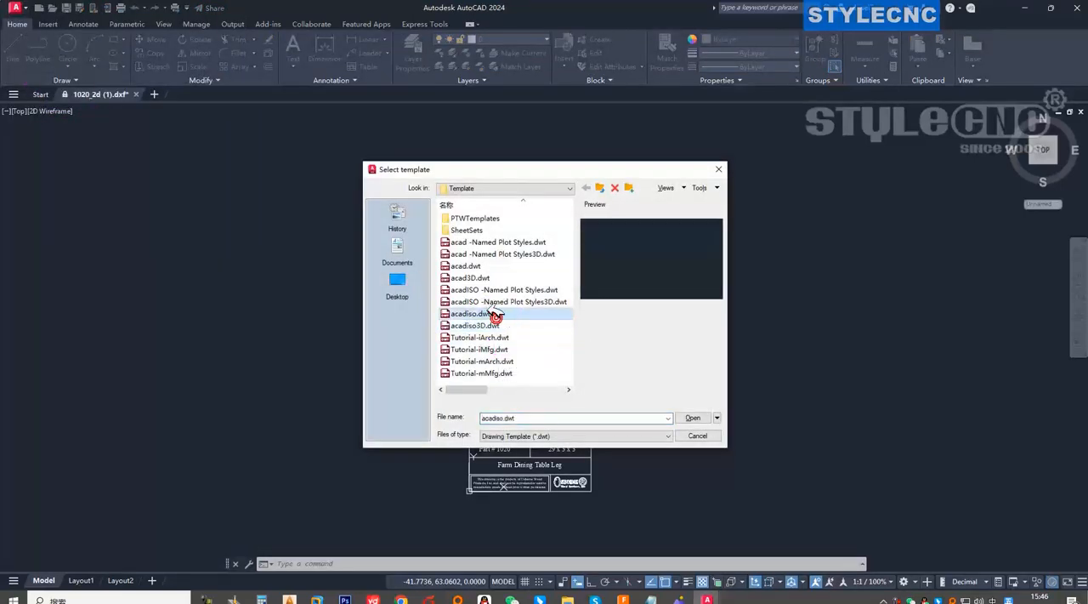
left_click(481, 302)
left_click(471, 314)
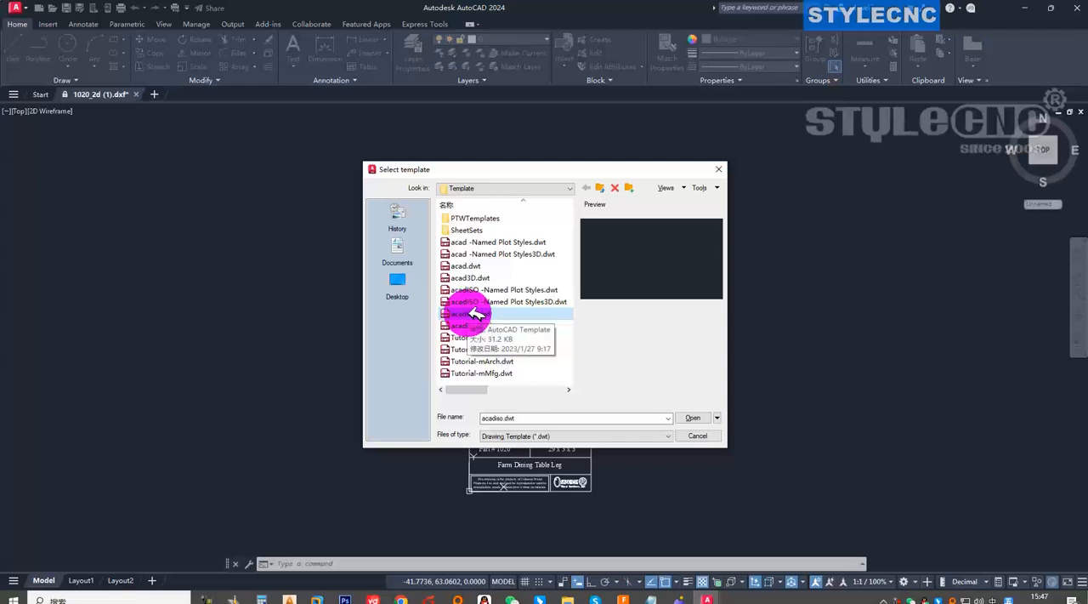
left_click(694, 418)
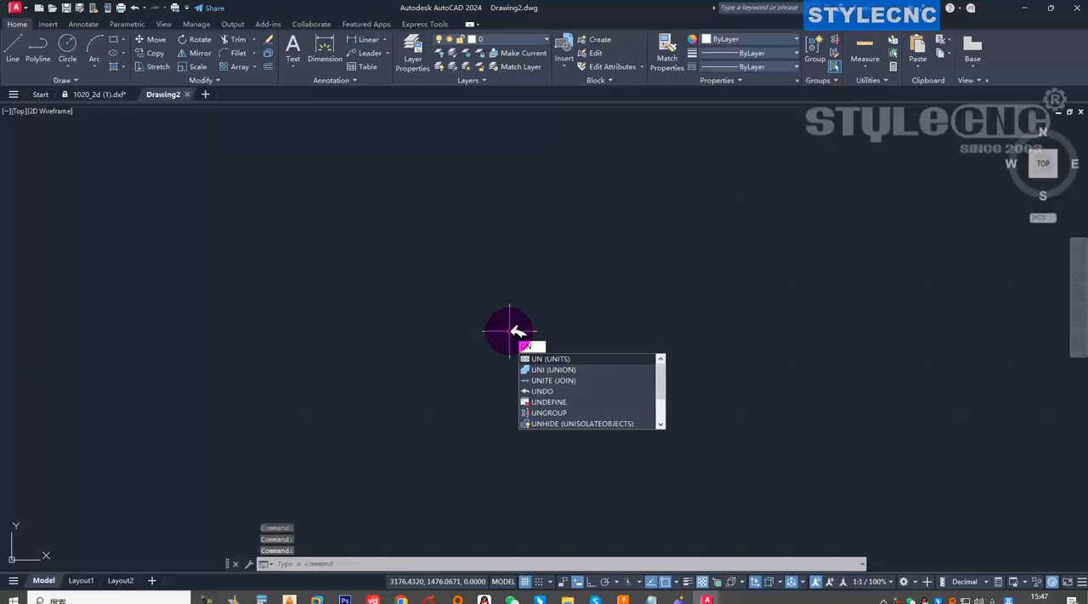
Set the new drawing's units to Decimal length type with Millimeters as the insertion scale.
type("S")
key("Return")
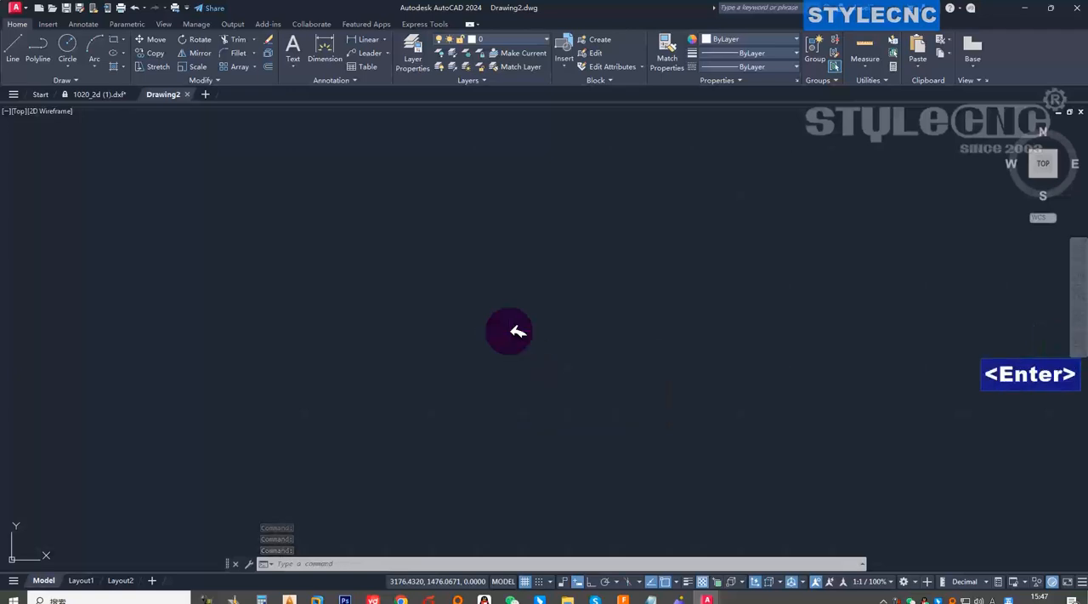
left_click(518, 309)
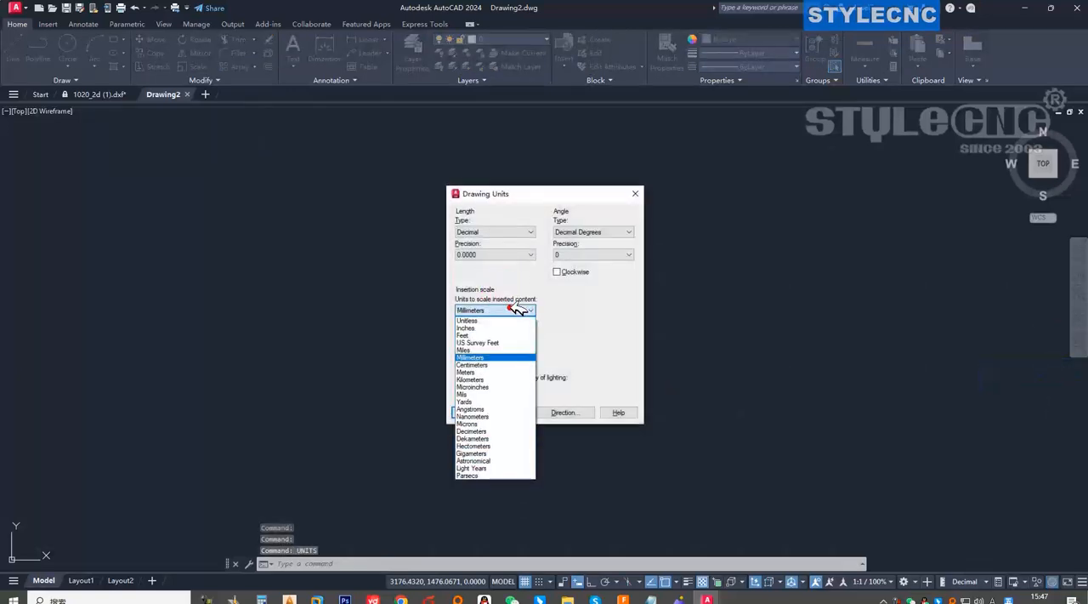
left_click(494, 357)
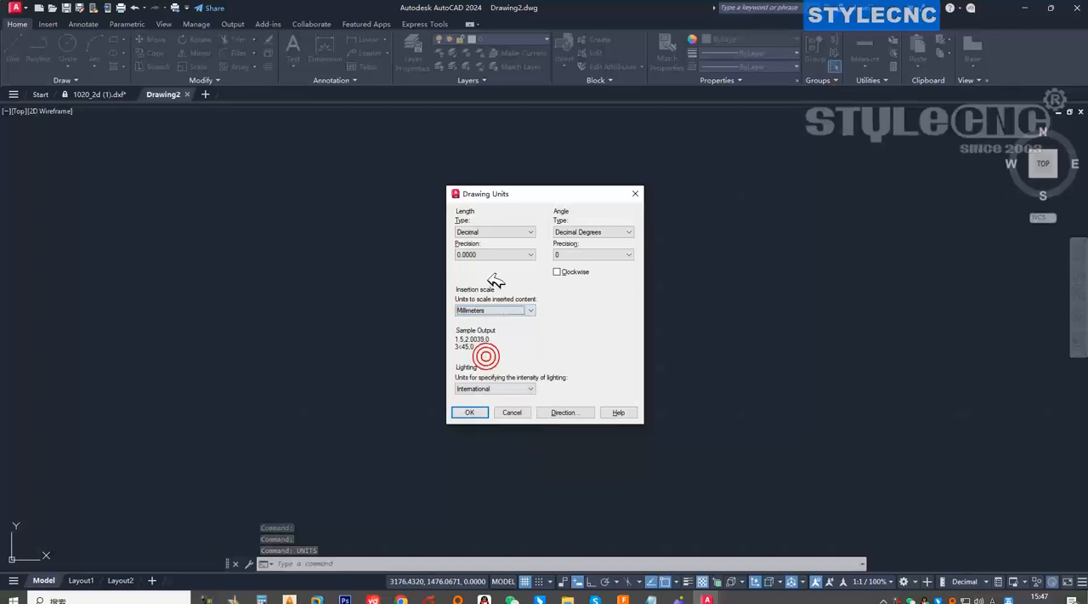
left_click(507, 235)
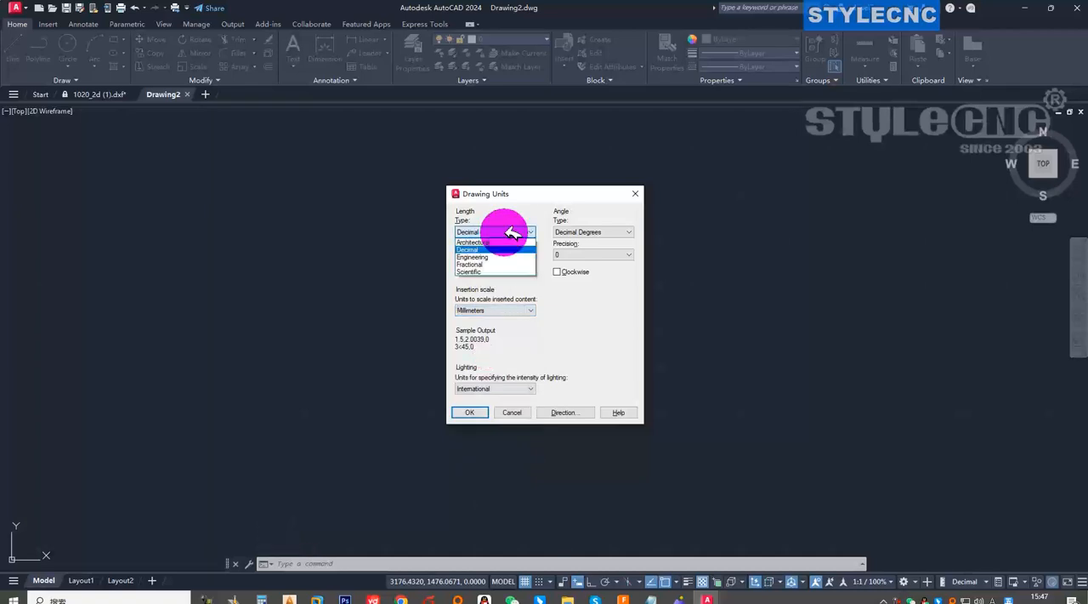
left_click(506, 233)
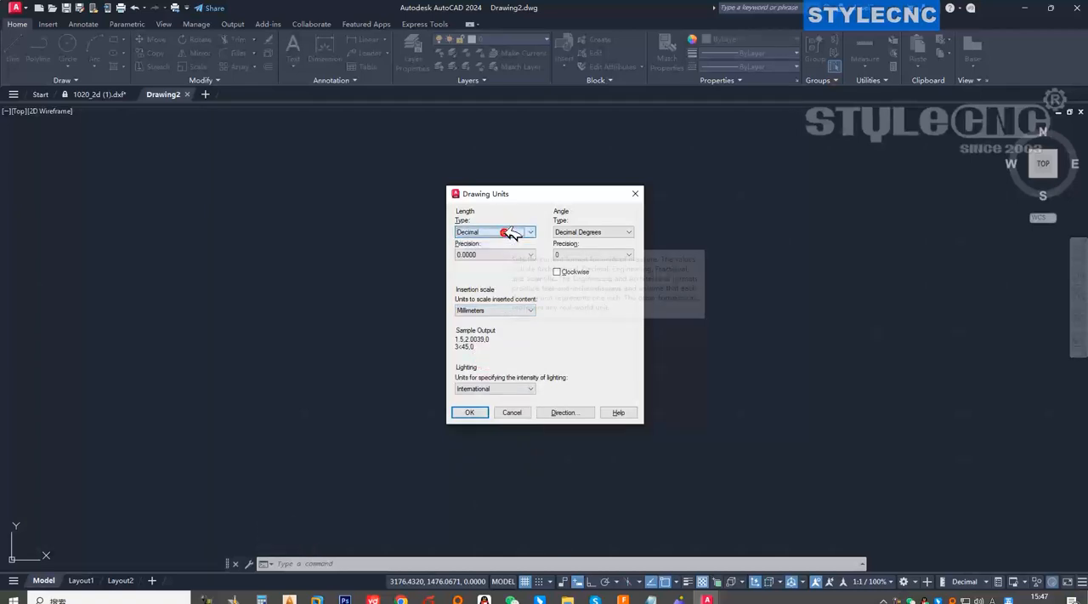
left_click(477, 413)
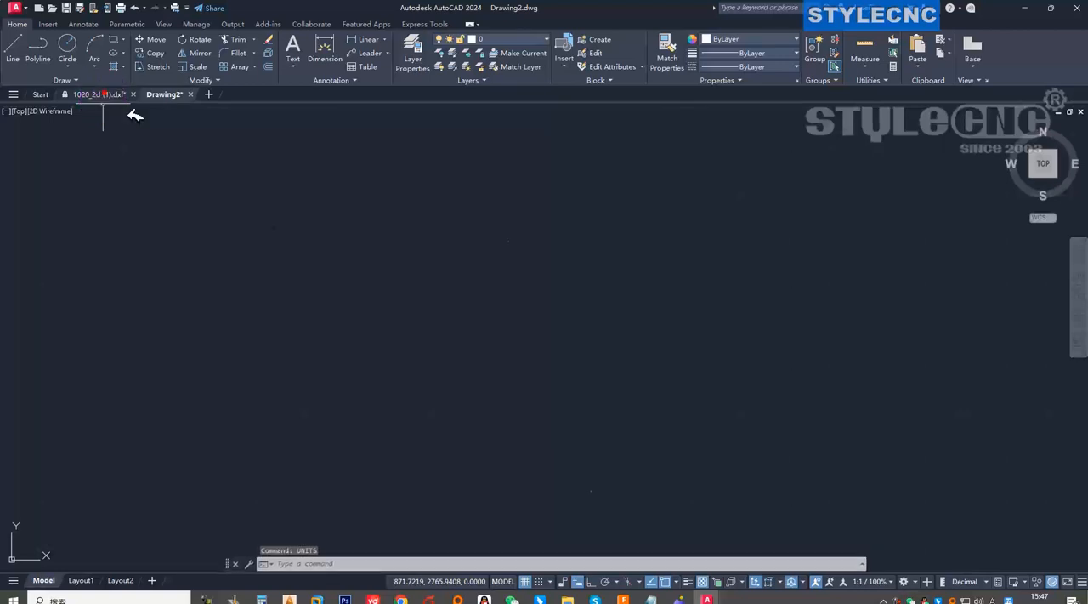
Copy the table leg with its dimensions from 1020_2d (1).dxf, leaving out the title block.
left_click(100, 95)
left_click(476, 182)
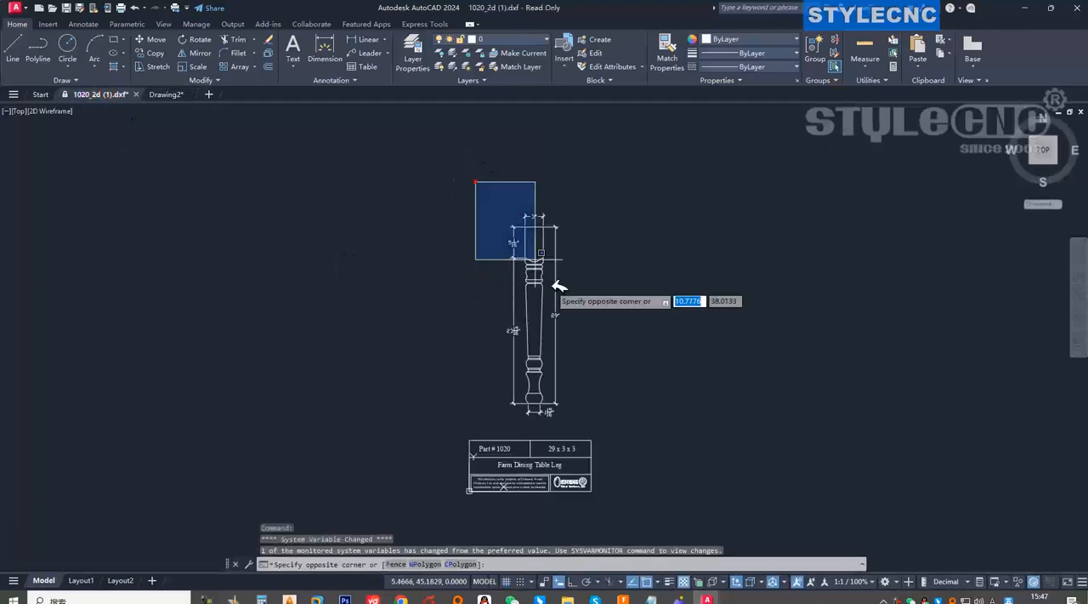
left_click(611, 431)
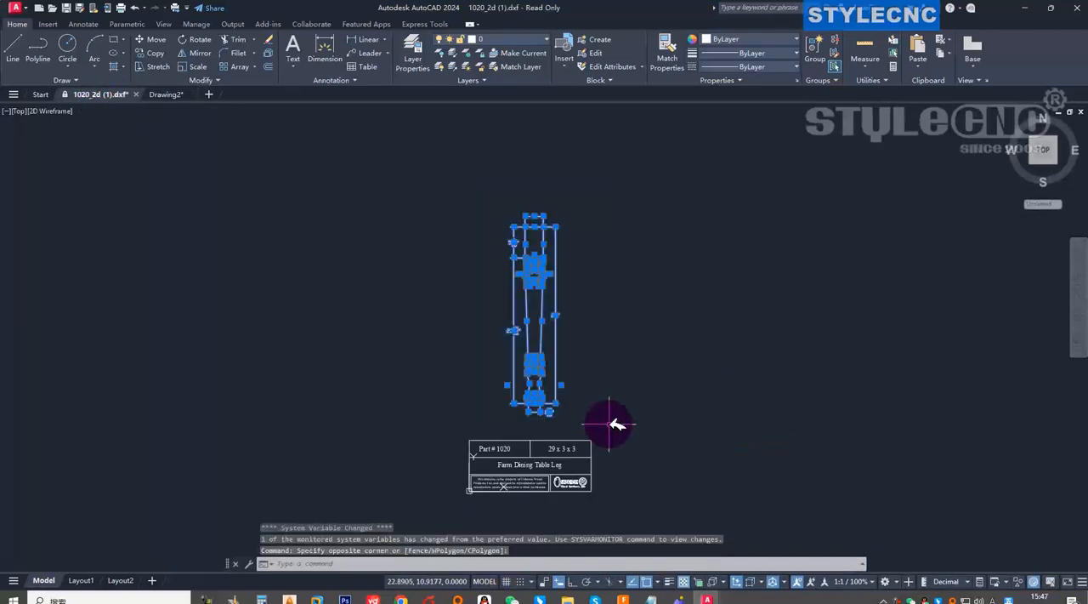
key("ctrl+c")
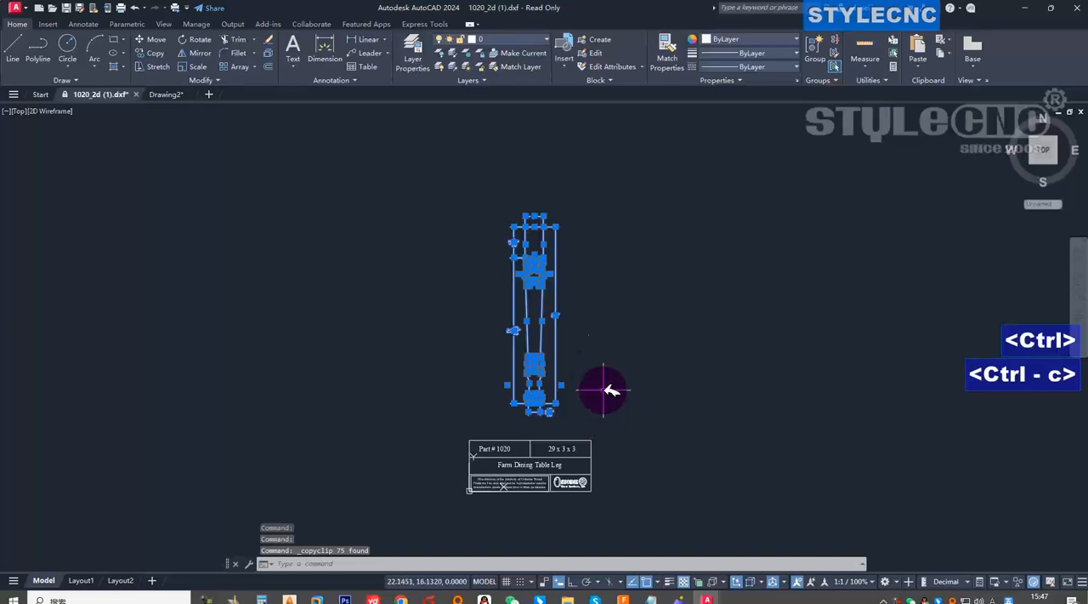
Paste the copied table leg into Drawing2 near the origin, at about X 40.5, Y 27.5.
left_click(168, 94)
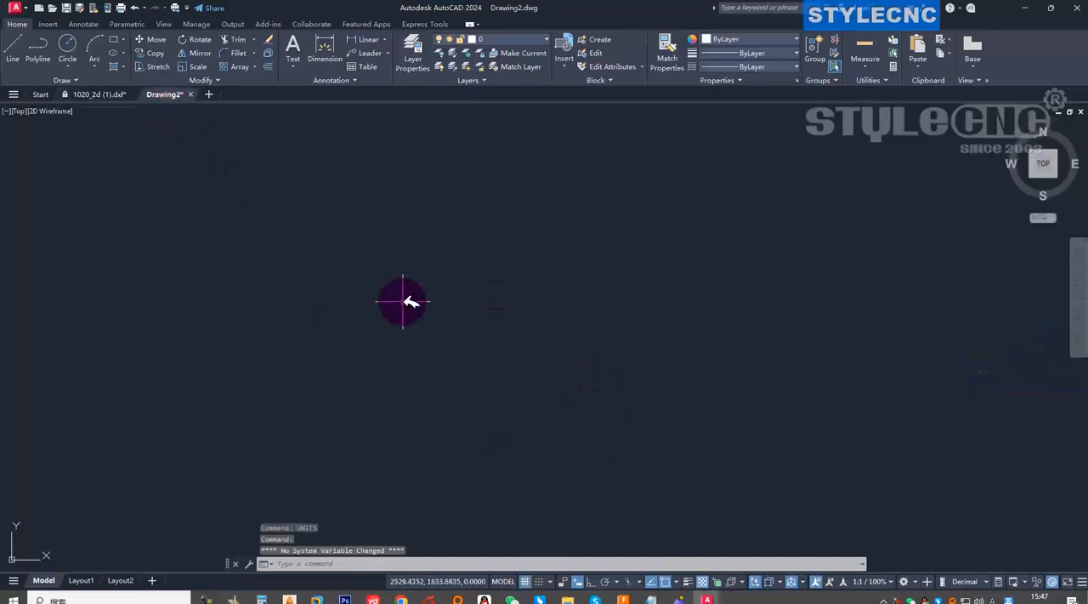
scroll(445, 382, "down", 5)
scroll(330, 403, "up", 5)
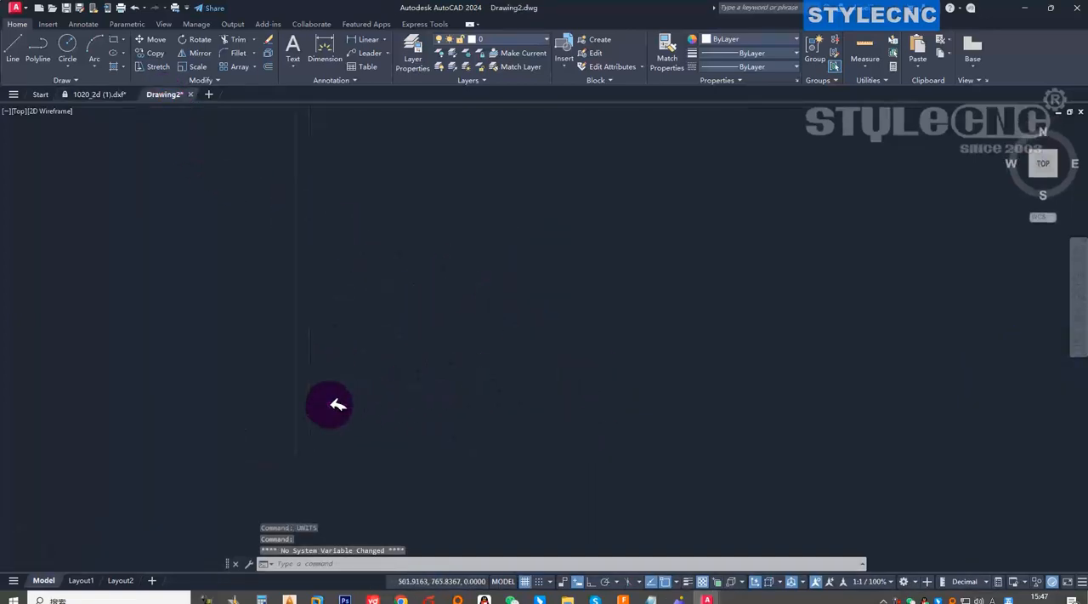
scroll(503, 383, "down", 5)
scroll(452, 394, "up", 4)
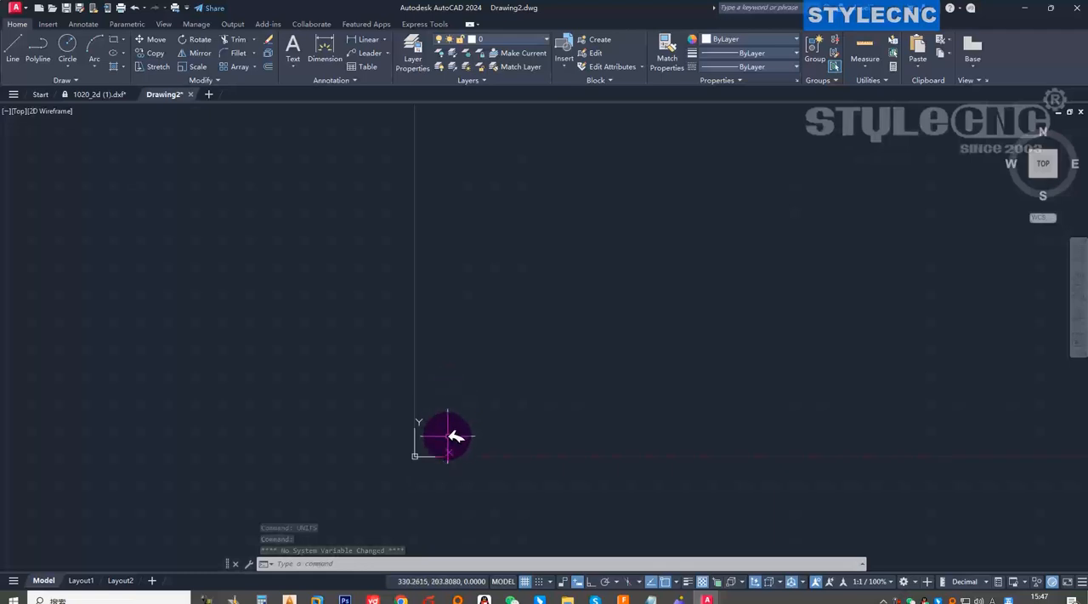
key("ctrl+v")
scroll(437, 435, "up", 3)
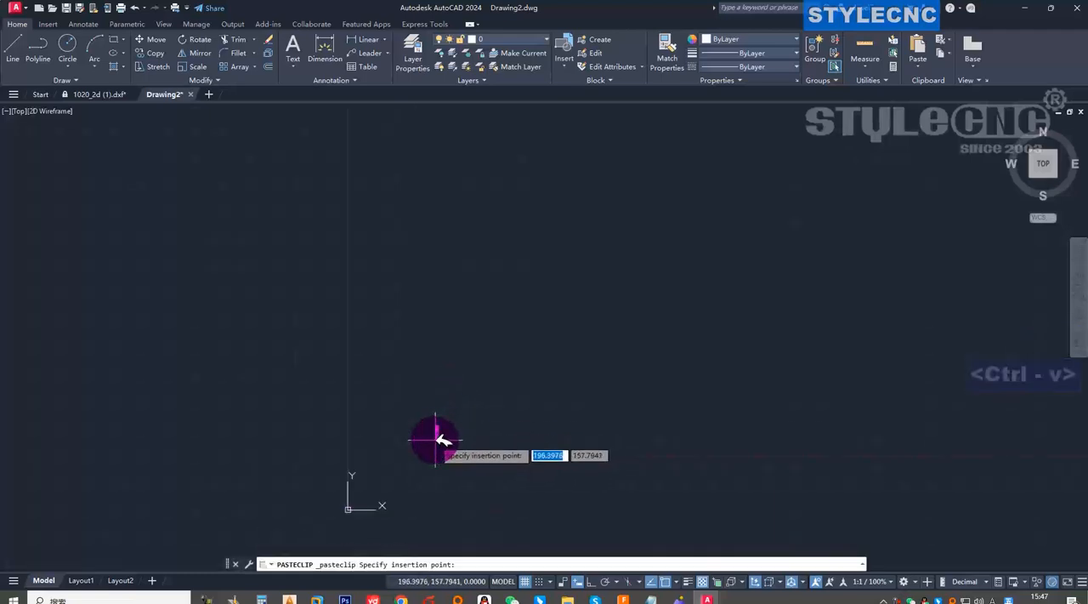
scroll(375, 470, "down", 3)
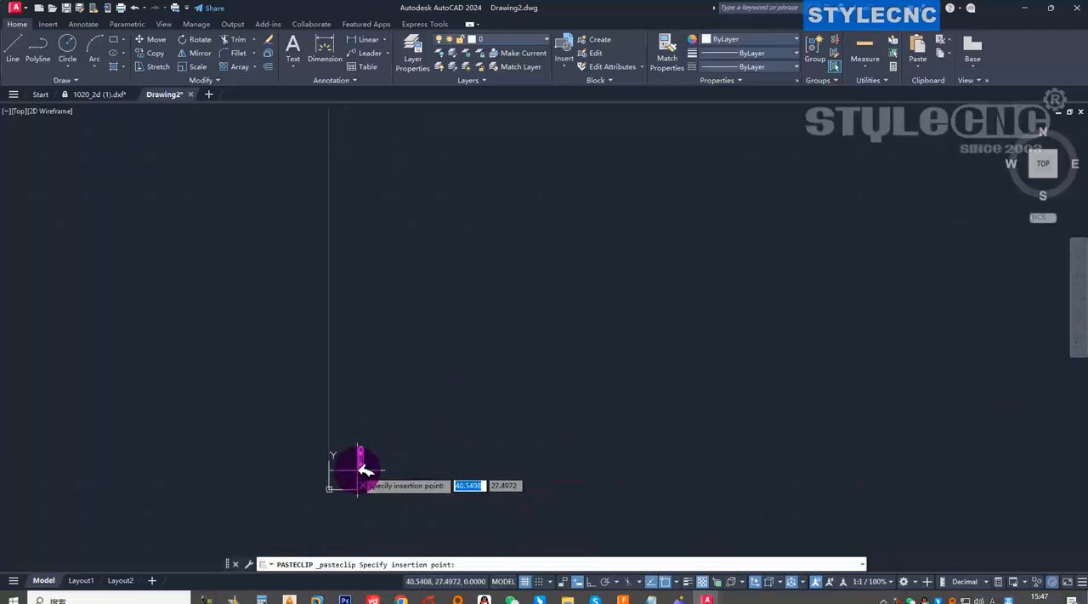
left_click(358, 468)
Check the width dimensions at the upper and lower ends of the pasted table leg.
scroll(361, 463, "up", 15)
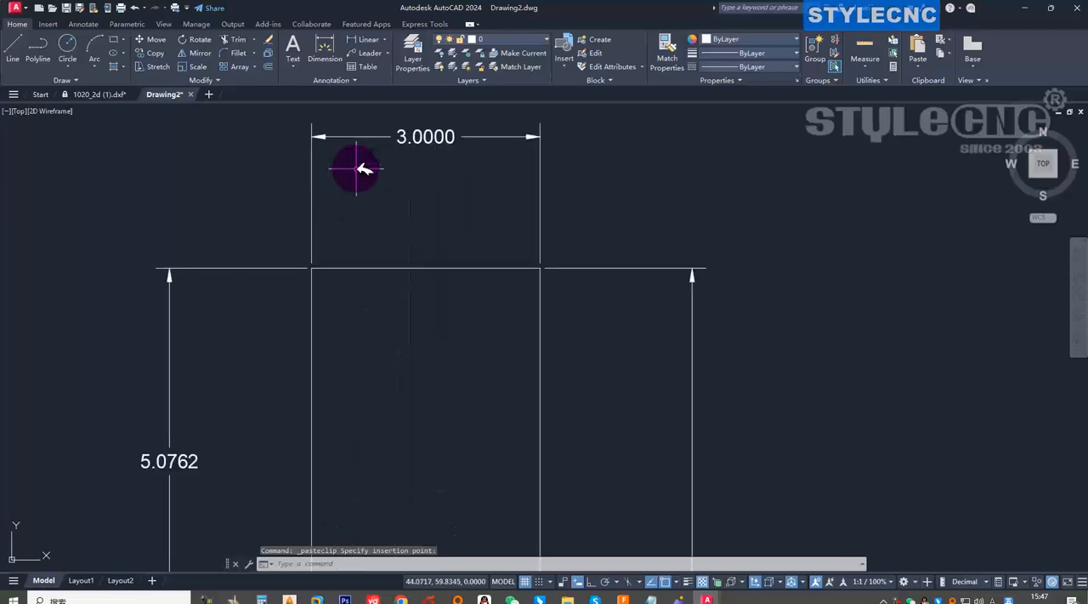
scroll(442, 166, "down", 6)
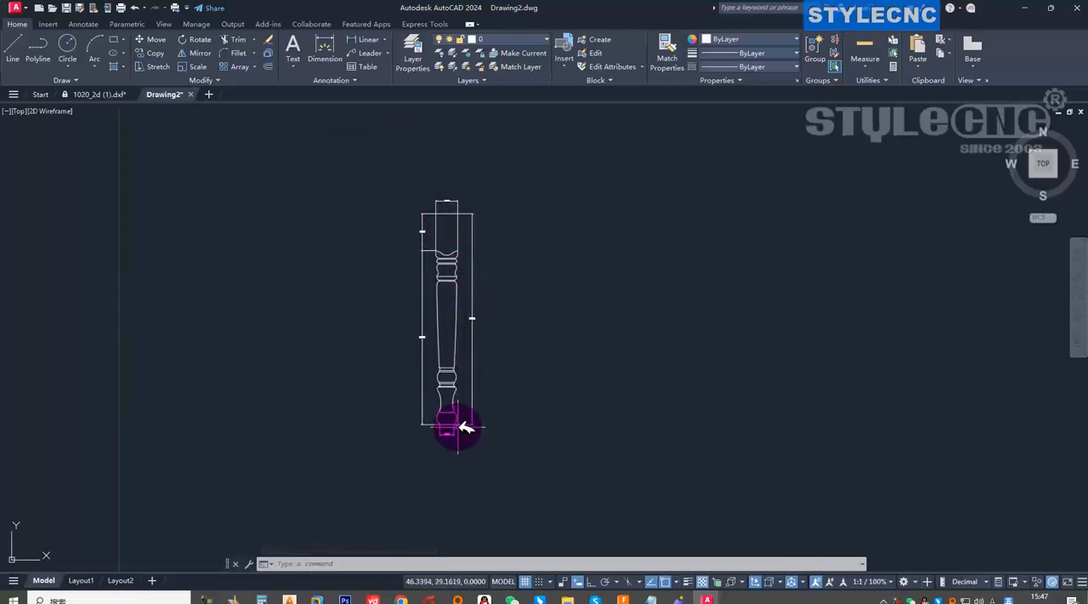
scroll(466, 431, "down", 2)
scroll(466, 431, "up", 8)
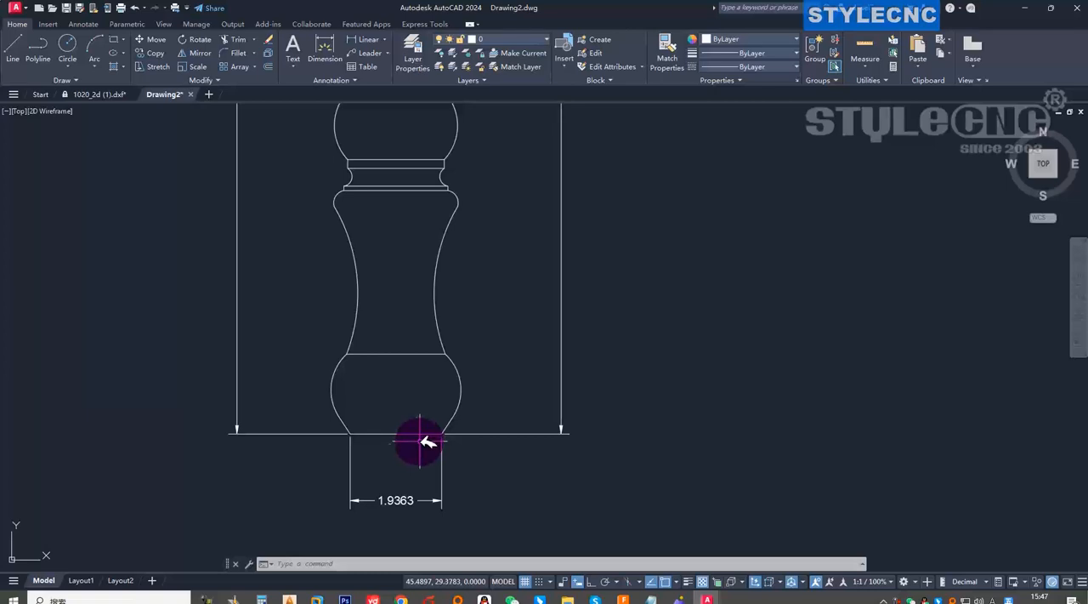
scroll(419, 442, "down", 7)
scroll(440, 335, "up", 6)
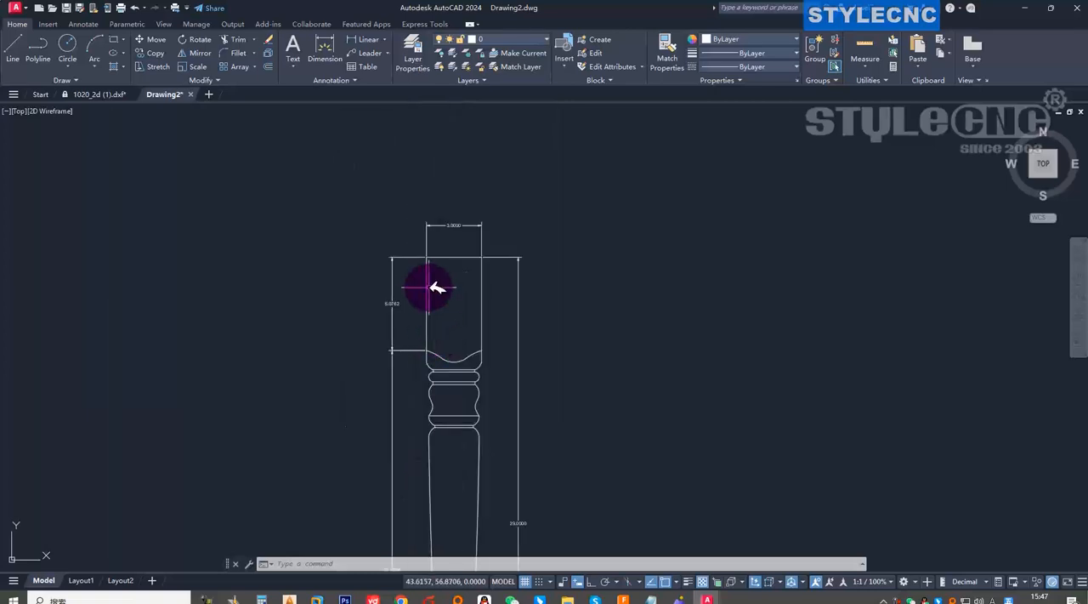
Scale the whole table leg with its dimensions by a factor of 25.4 about the midpoint of its lower end.
scroll(437, 288, "down", 5)
left_click(366, 200)
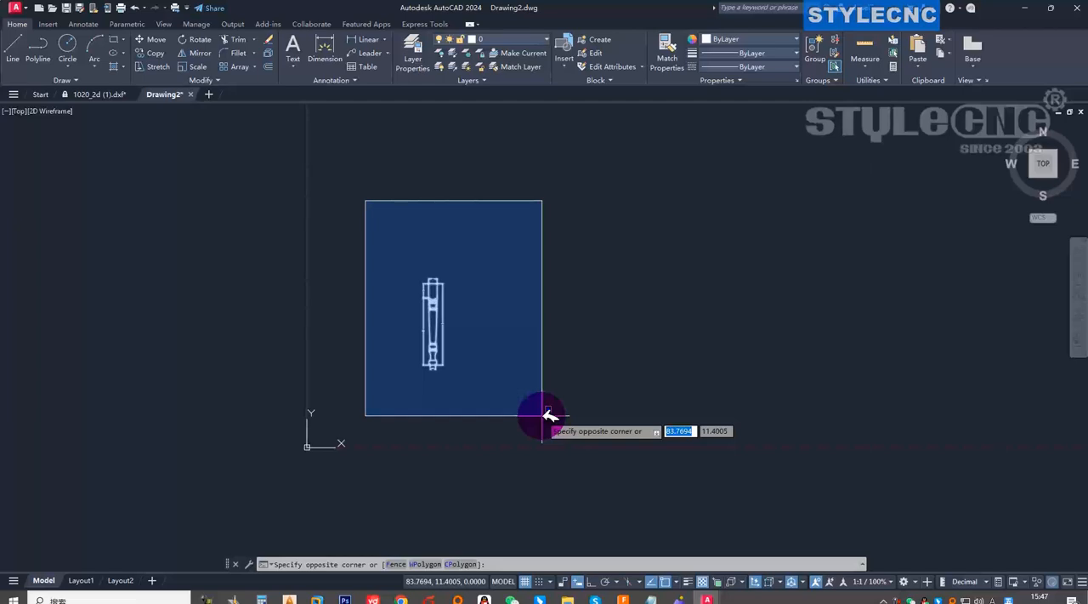
left_click(542, 415)
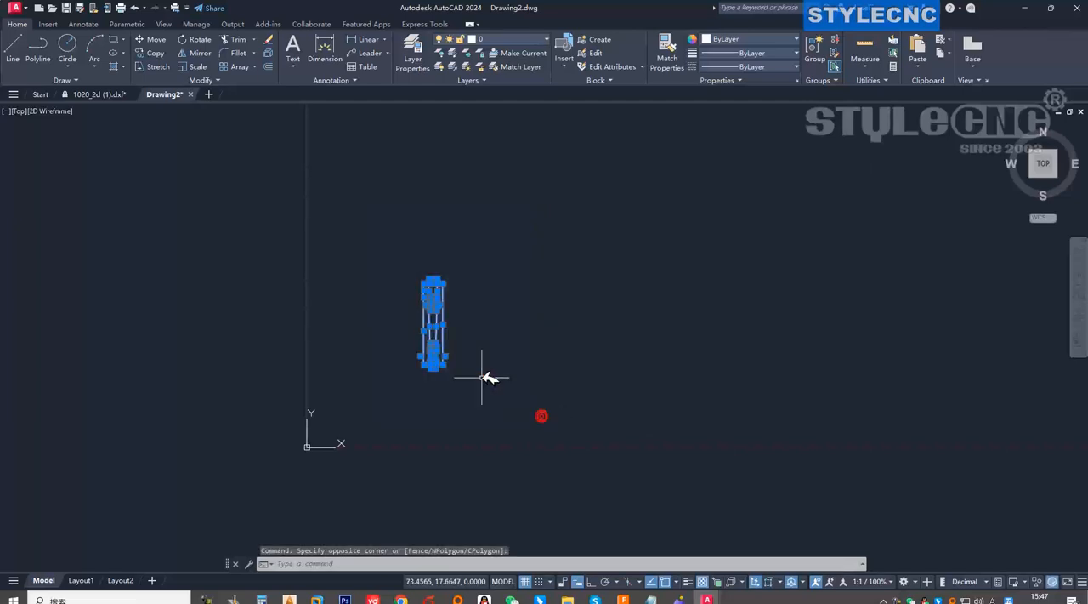
left_click(201, 68)
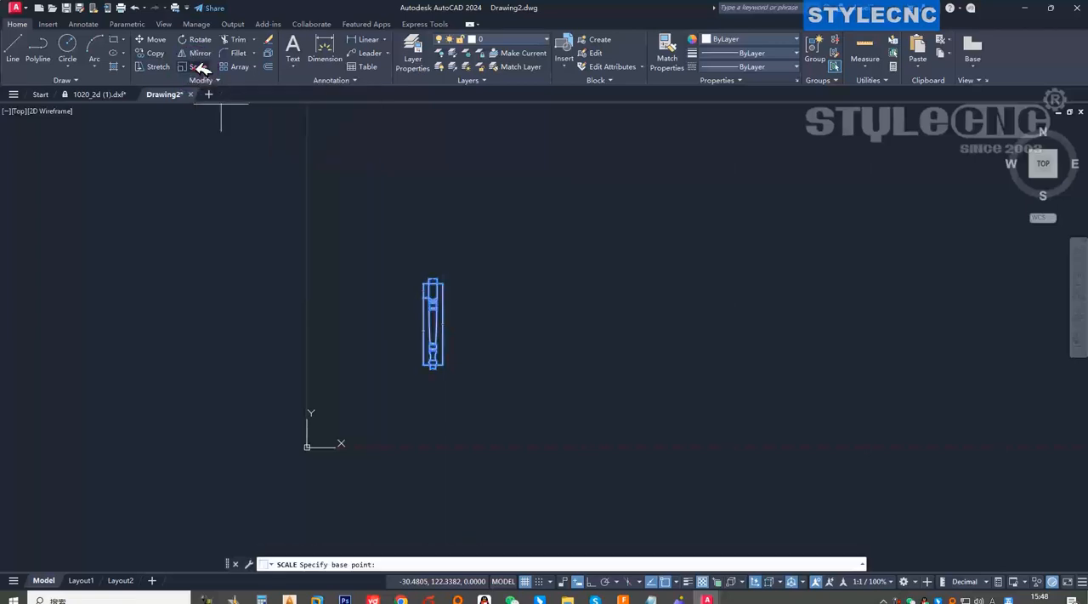
scroll(433, 357, "up", 8)
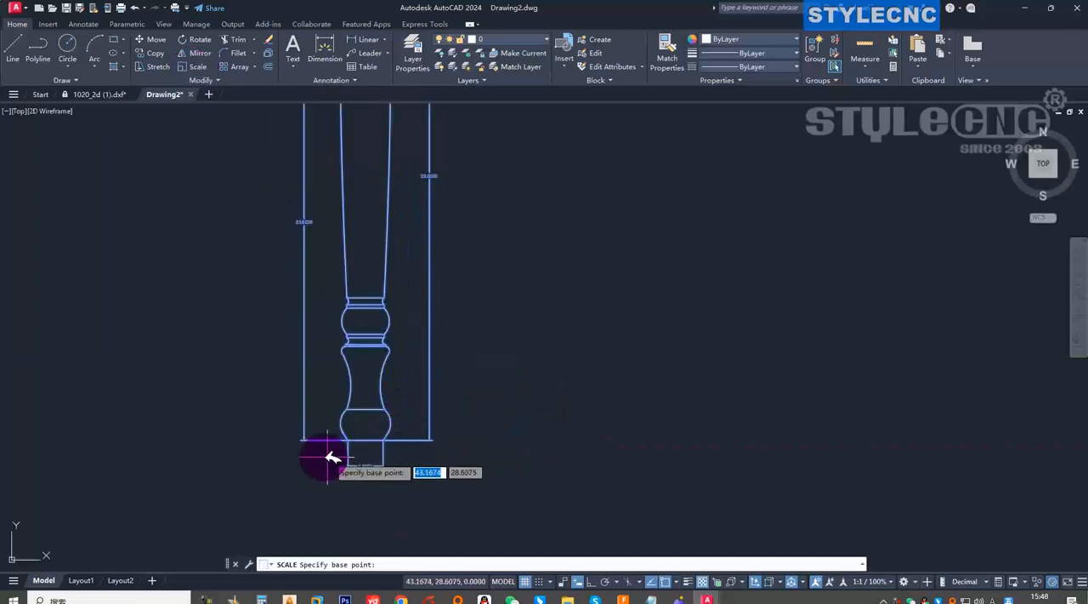
left_click(365, 440)
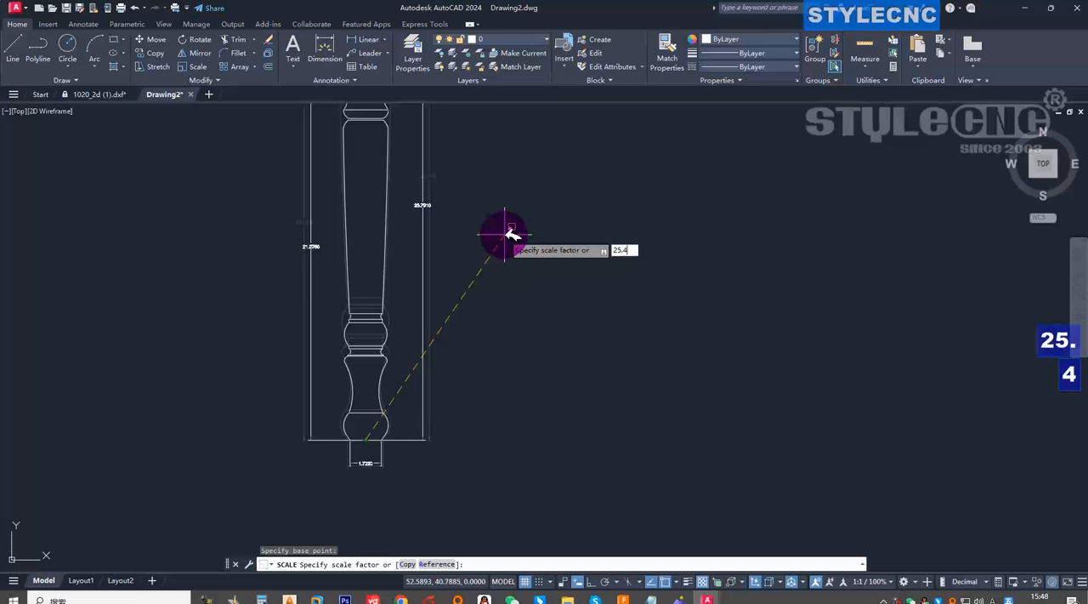
type("25.4")
key("Return")
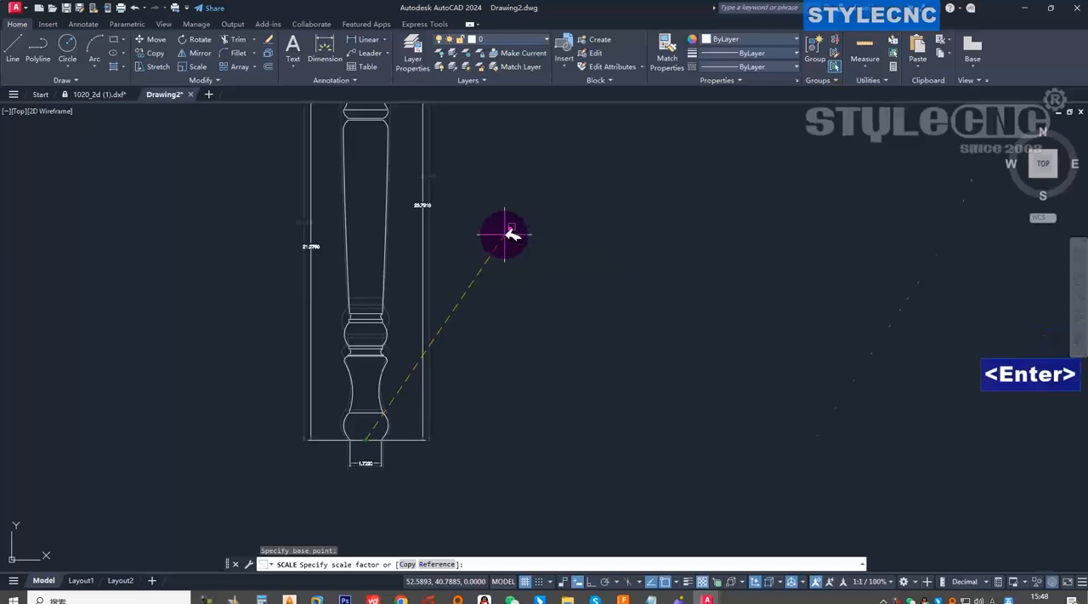
Check the width dimension at the upper end of the scaled table leg.
scroll(506, 256, "down", 6)
scroll(459, 377, "down", 4)
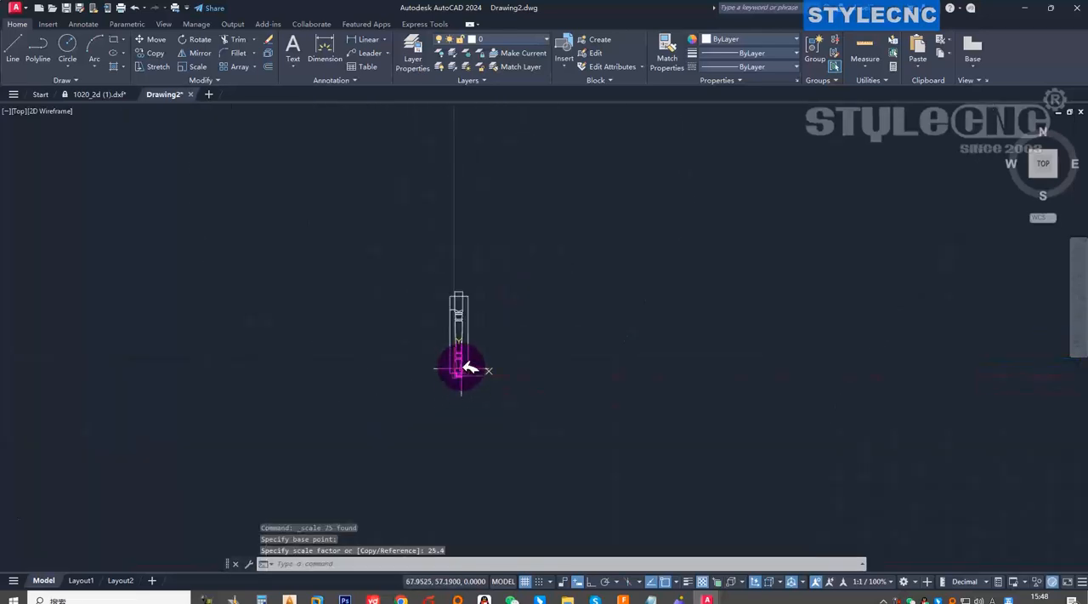
scroll(461, 358, "up", 12)
scroll(459, 281, "down", 8)
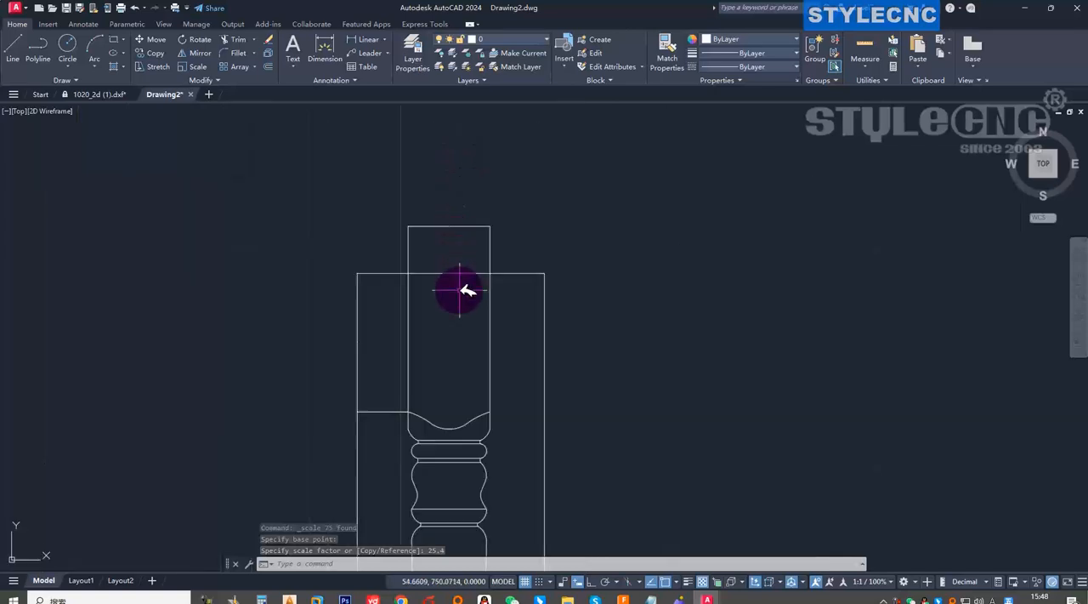
scroll(449, 214, "up", 15)
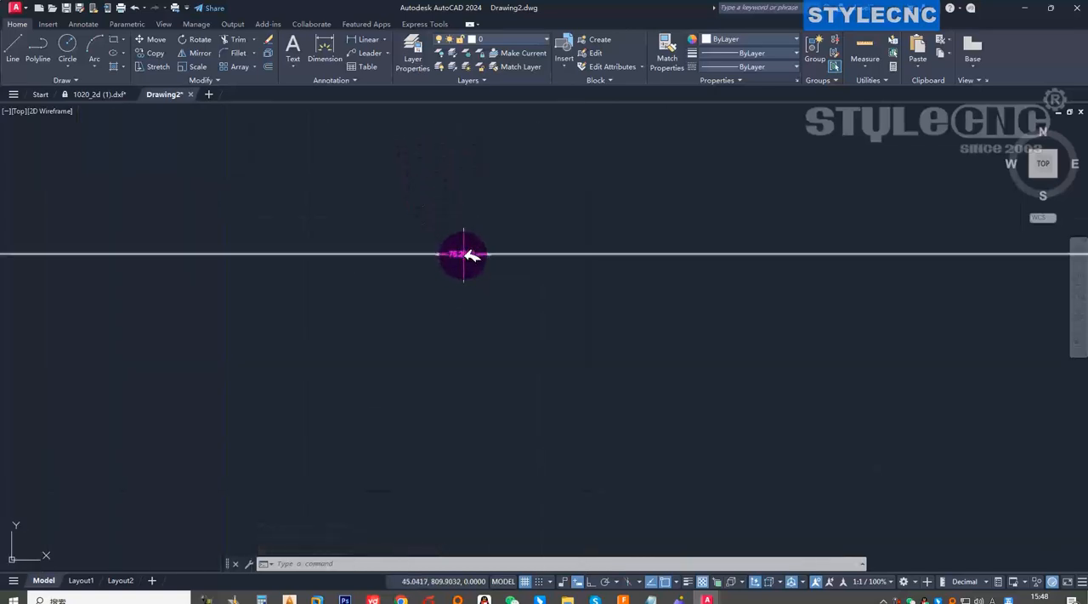
scroll(469, 254, "down", 6)
scroll(473, 255, "up", 8)
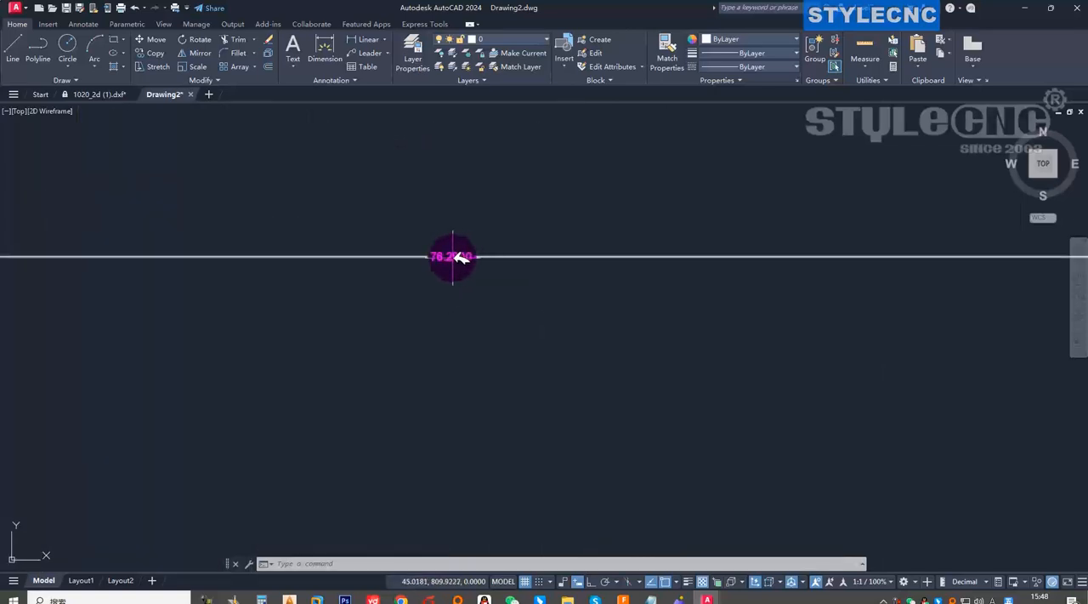
scroll(453, 258, "down", 6)
scroll(454, 262, "up", 8)
scroll(464, 230, "down", 8)
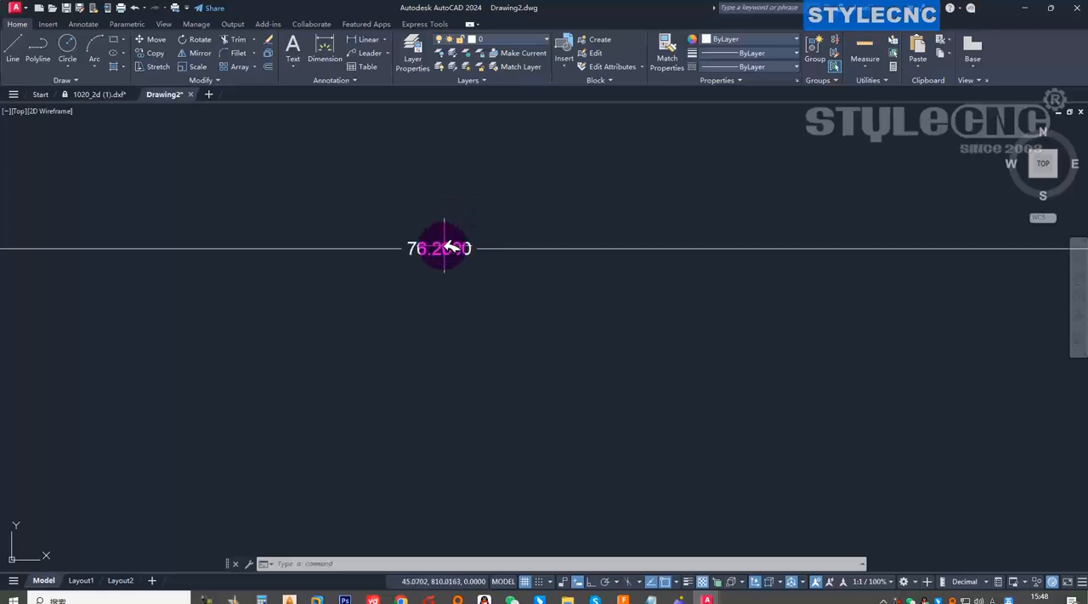
scroll(463, 239, "up", 4)
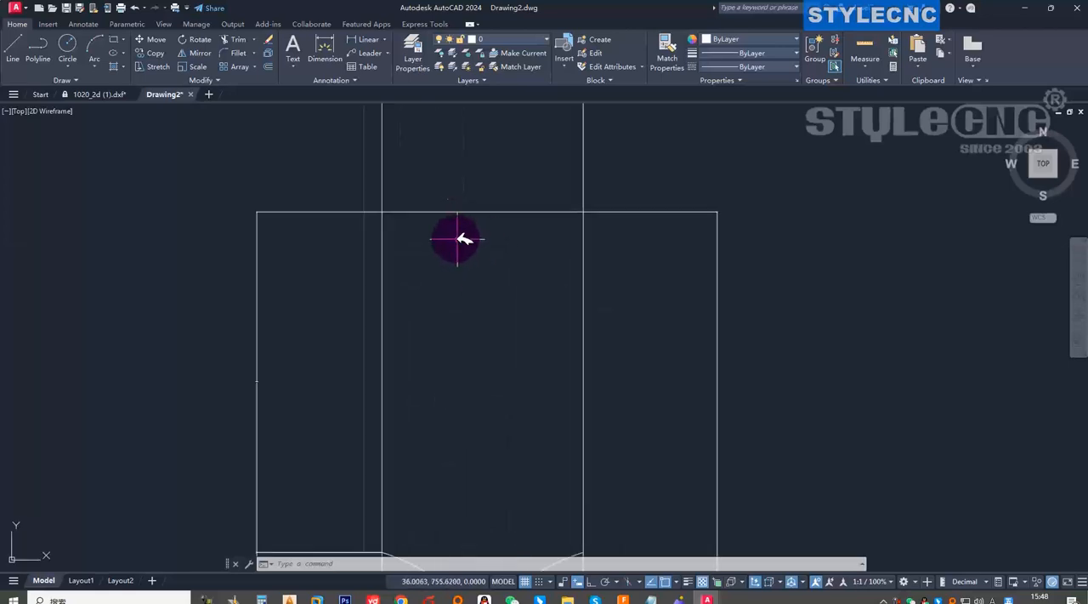
scroll(478, 271, "down", 6)
scroll(476, 233, "up", 8)
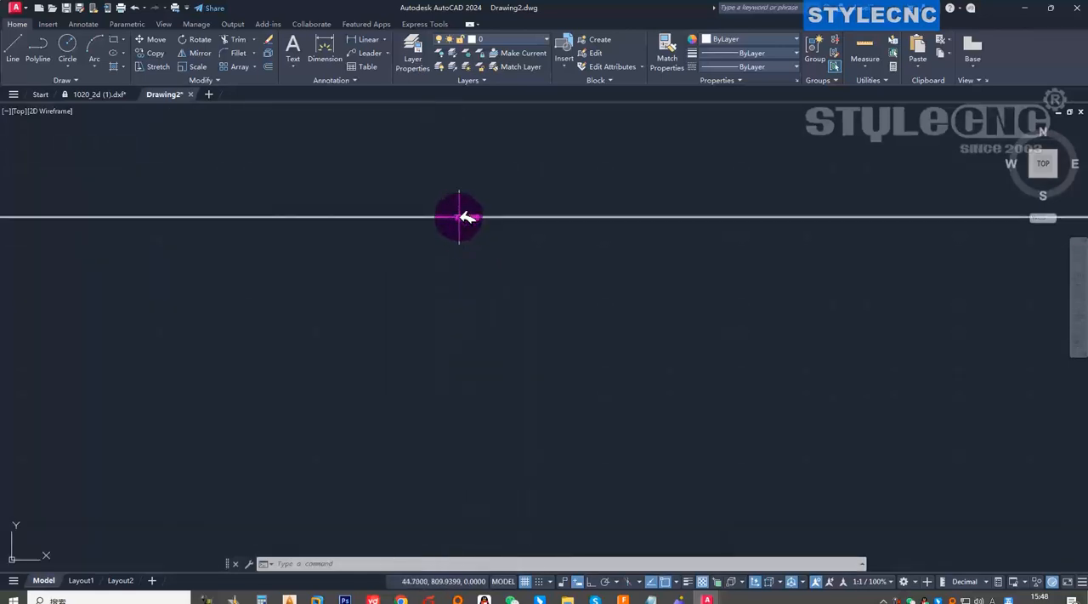
left_click(460, 220)
key("Delete")
key("ctrl+z")
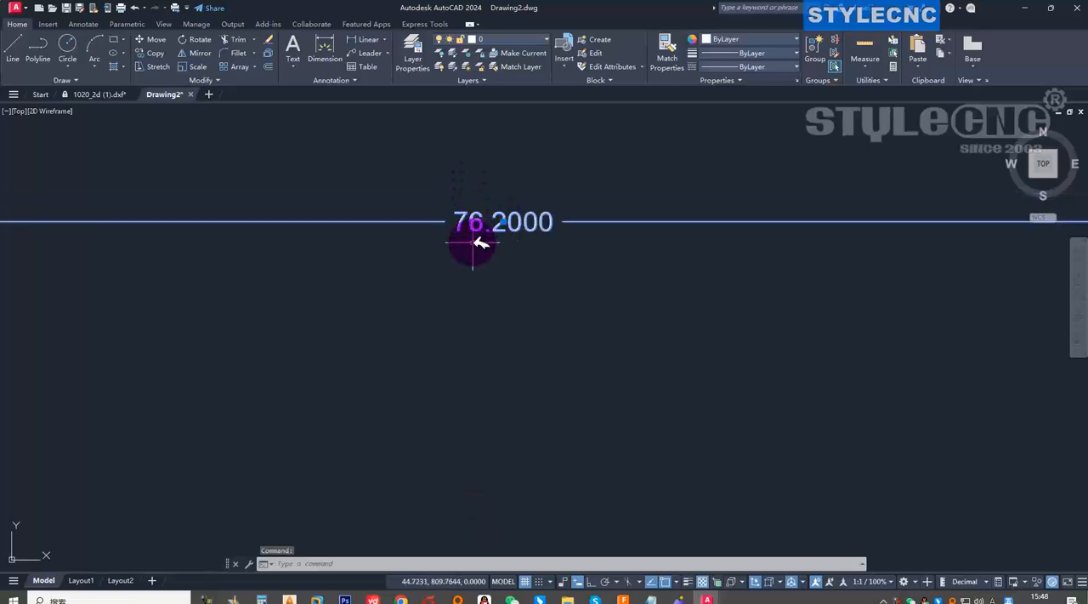
Draw a 76.2 by 76.2 mm square in the empty space beside the table leg.
scroll(478, 243, "down", 10)
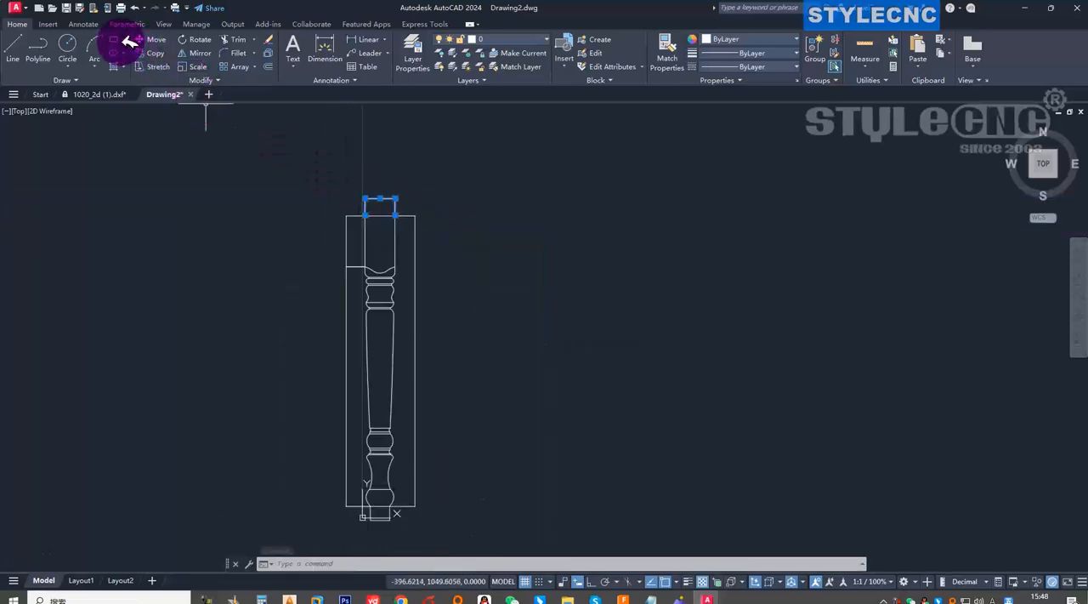
type("rec")
key("Return")
left_click(487, 347)
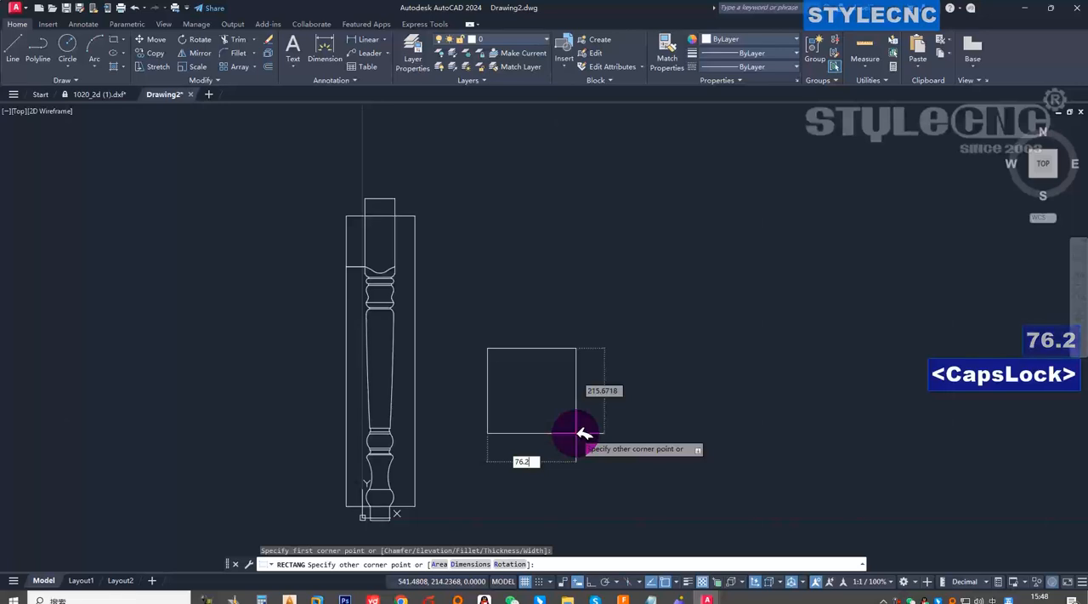
key("Tab")
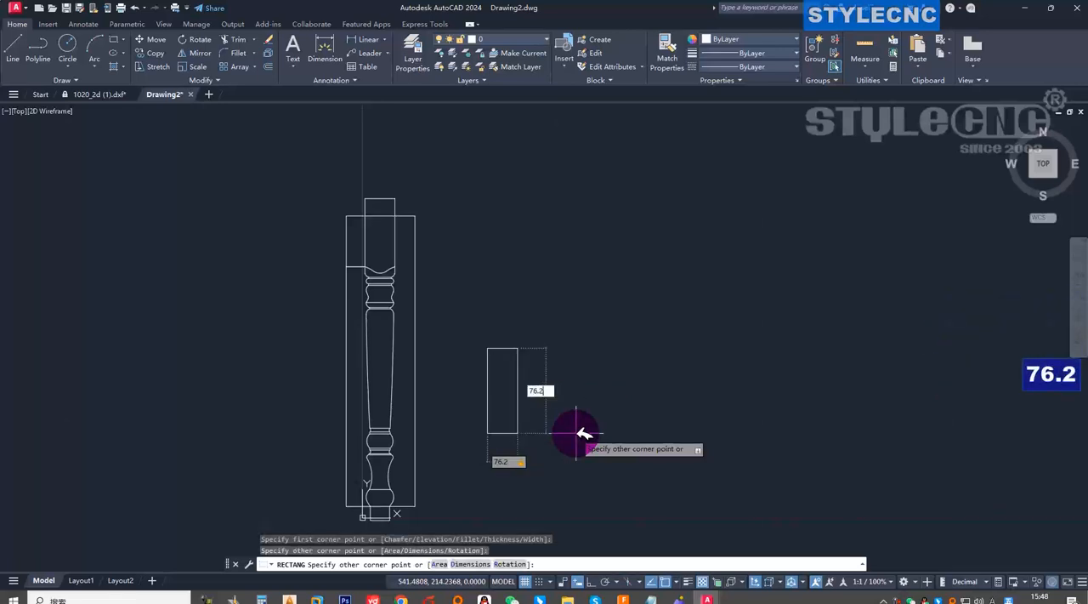
key("Return")
scroll(512, 382, "down", 4)
scroll(503, 384, "up", 6)
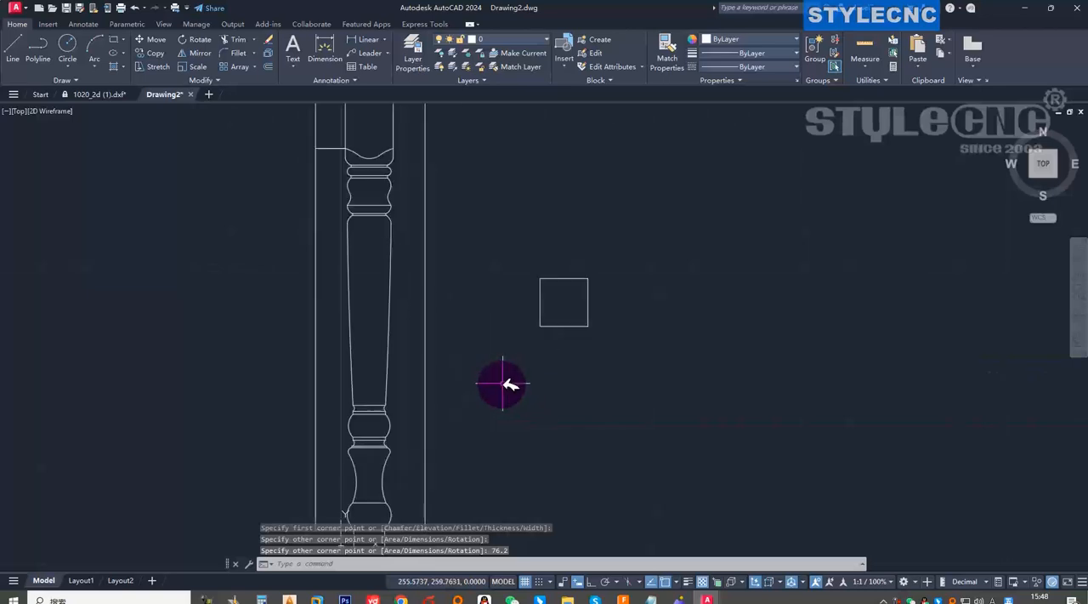
scroll(544, 374, "down", 2)
scroll(465, 417, "up", 2)
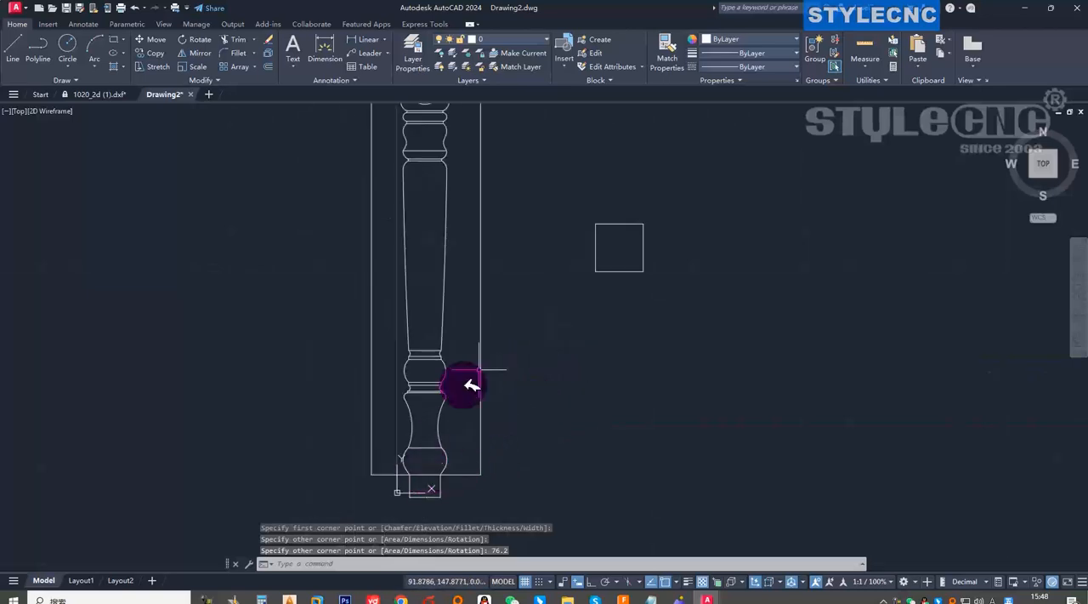
left_click(672, 313)
left_click(567, 198)
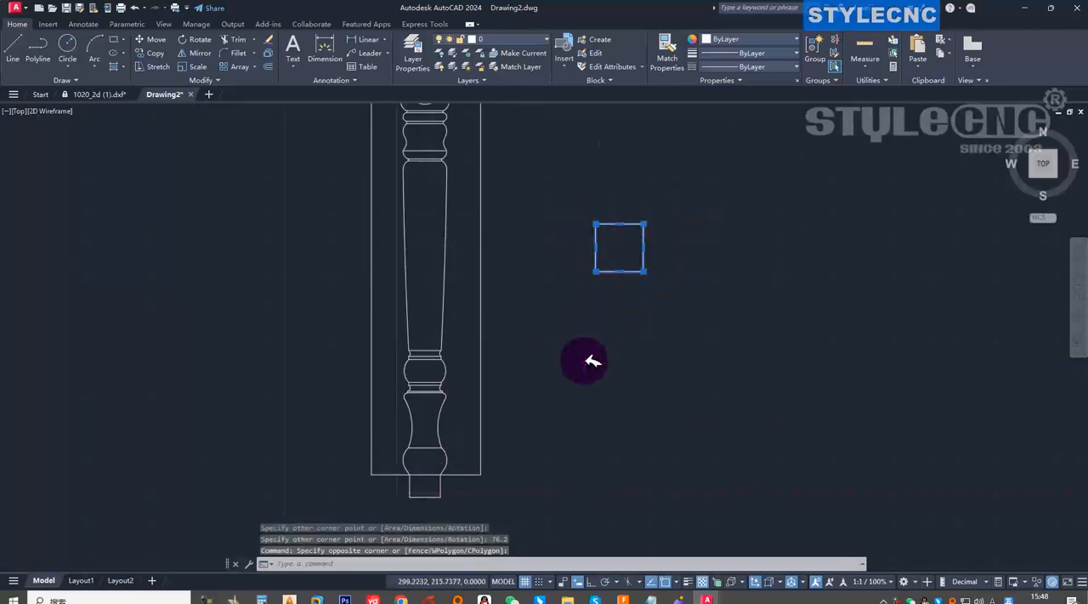
scroll(588, 365, "down", 3)
scroll(607, 311, "up", 5)
scroll(569, 334, "down", 3)
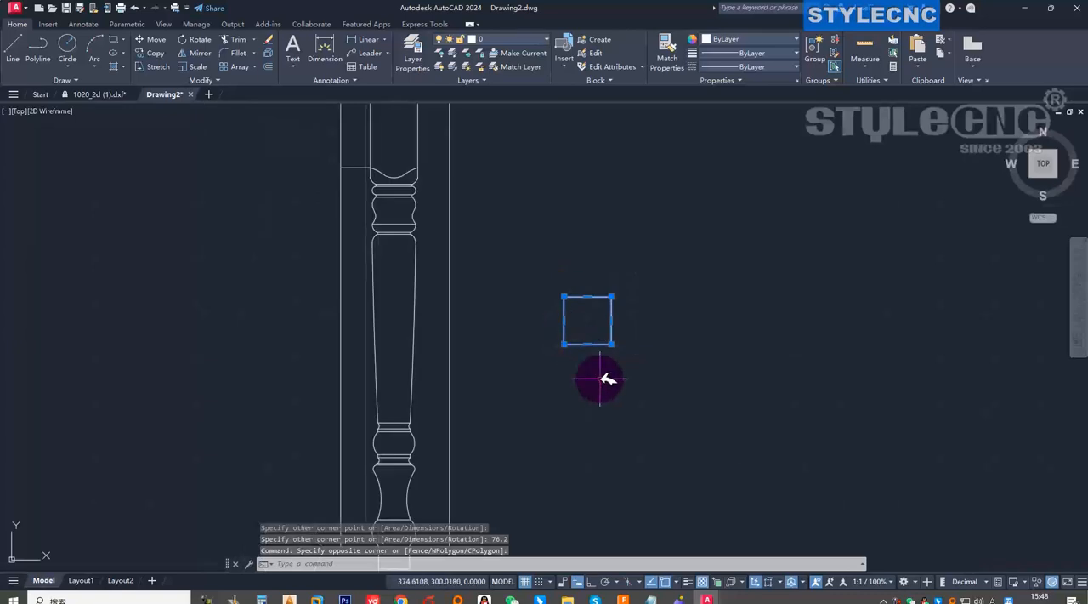
left_click(644, 388)
left_click(721, 412)
left_click(596, 398)
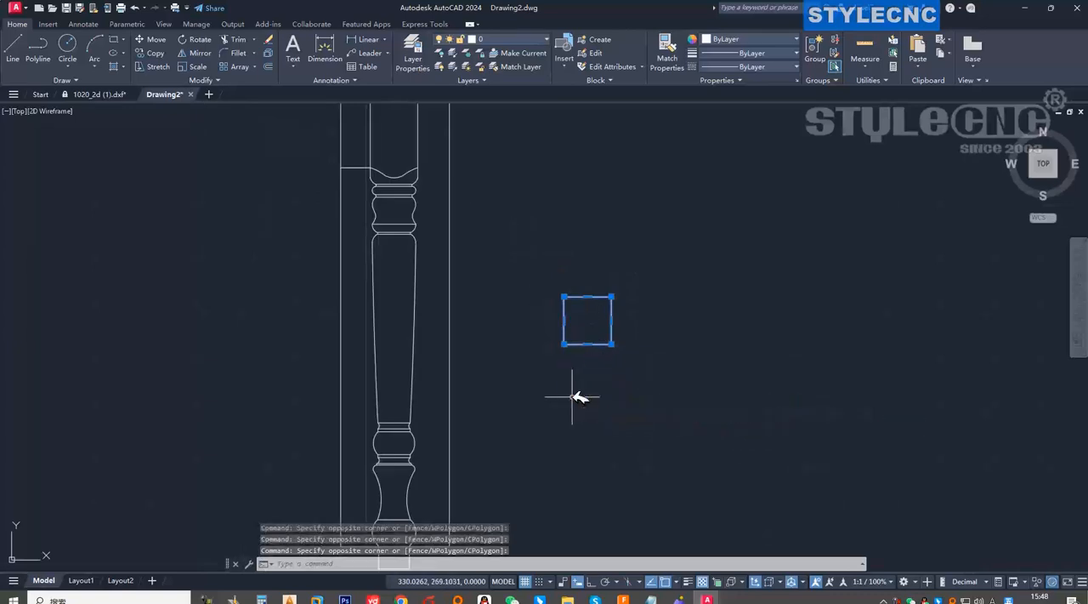
key("Escape")
Rotate the square 45 degrees about its lower-left corner.
left_click(521, 234)
left_click(667, 412)
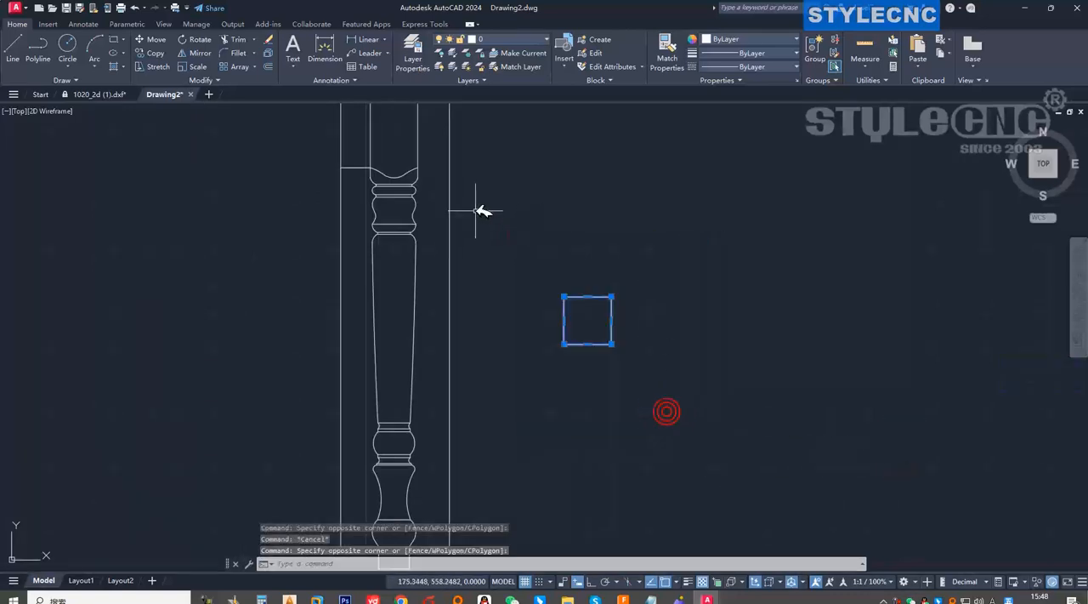
left_click(195, 40)
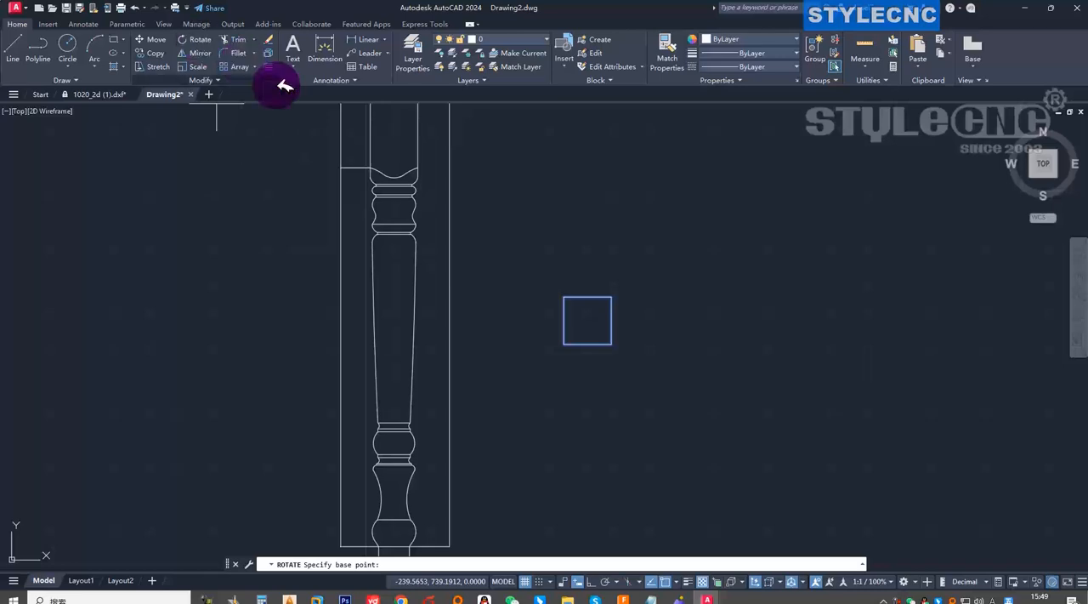
left_click(563, 344)
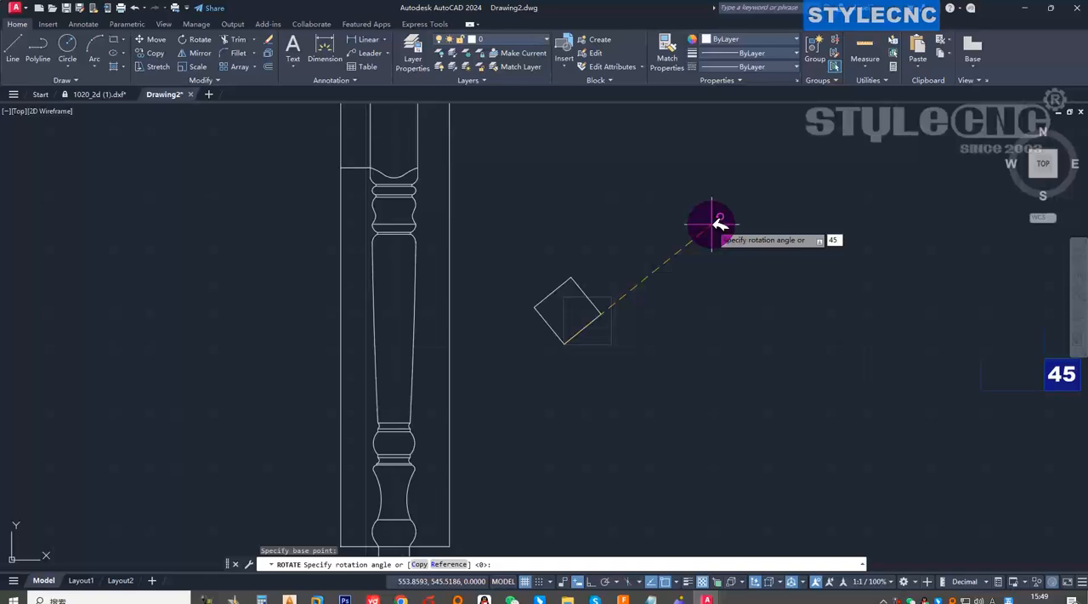
key("Return")
Move the rotated square by its top corner onto the midpoint of the table leg's lower end line.
scroll(636, 323, "down", 4)
scroll(657, 320, "up", 2)
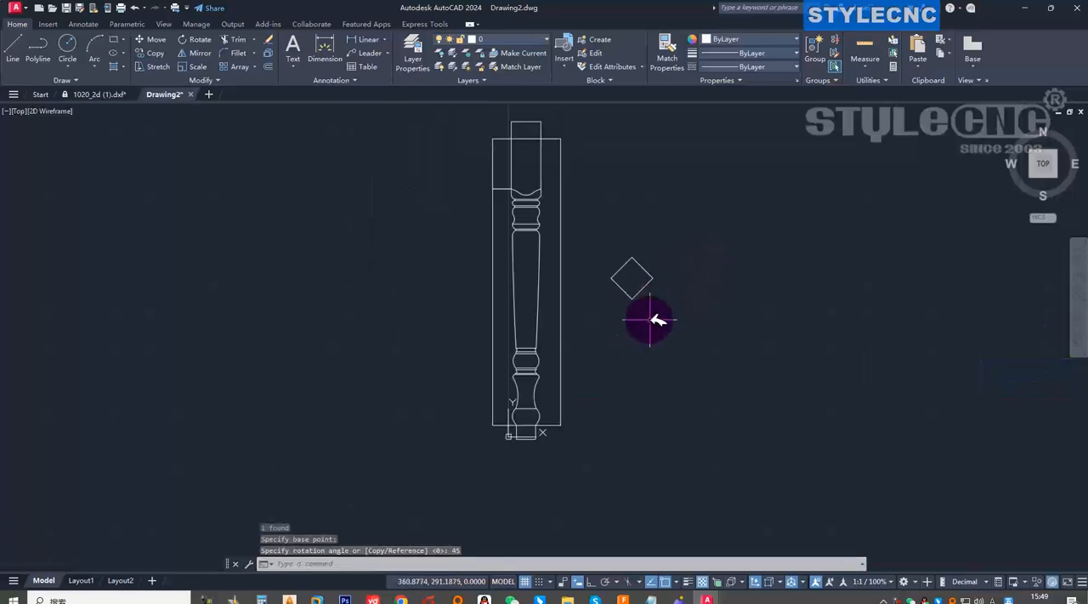
left_click(150, 39)
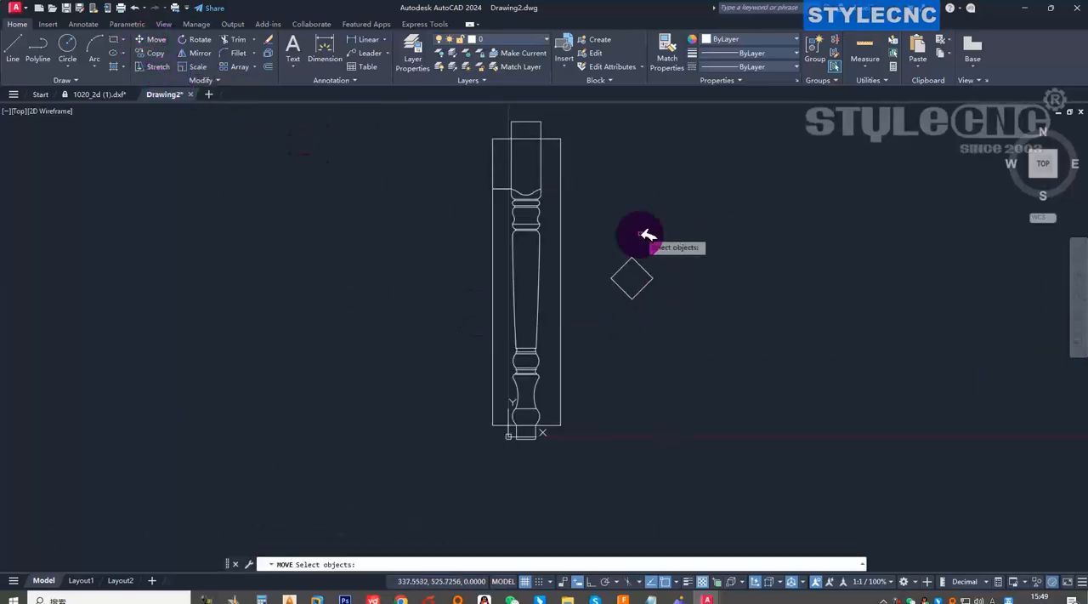
left_click(635, 257)
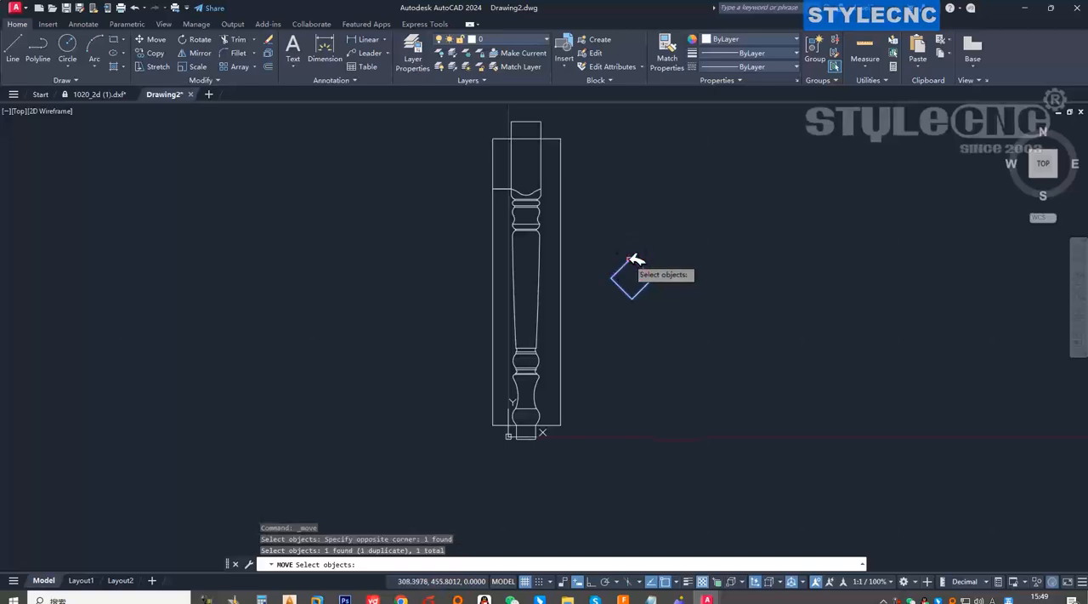
key("space")
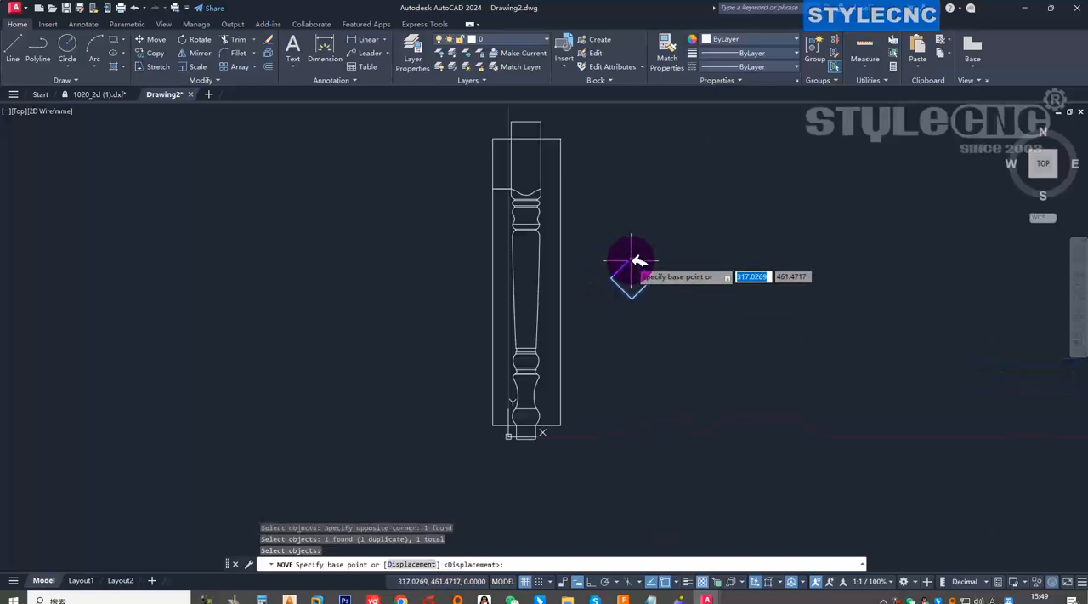
left_click(632, 257)
scroll(517, 484, "up", 5)
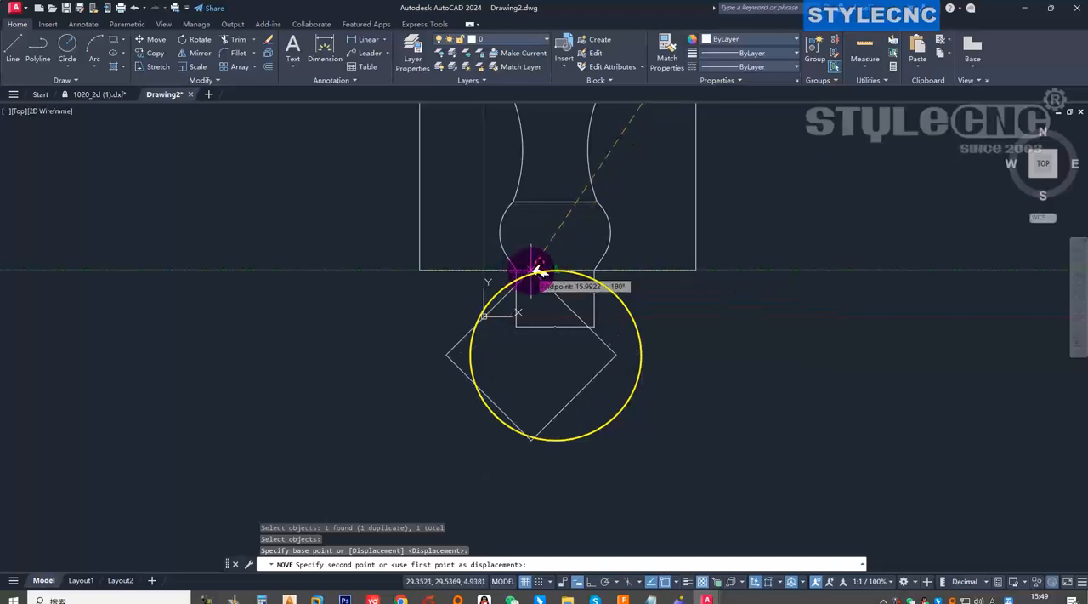
left_click(564, 271)
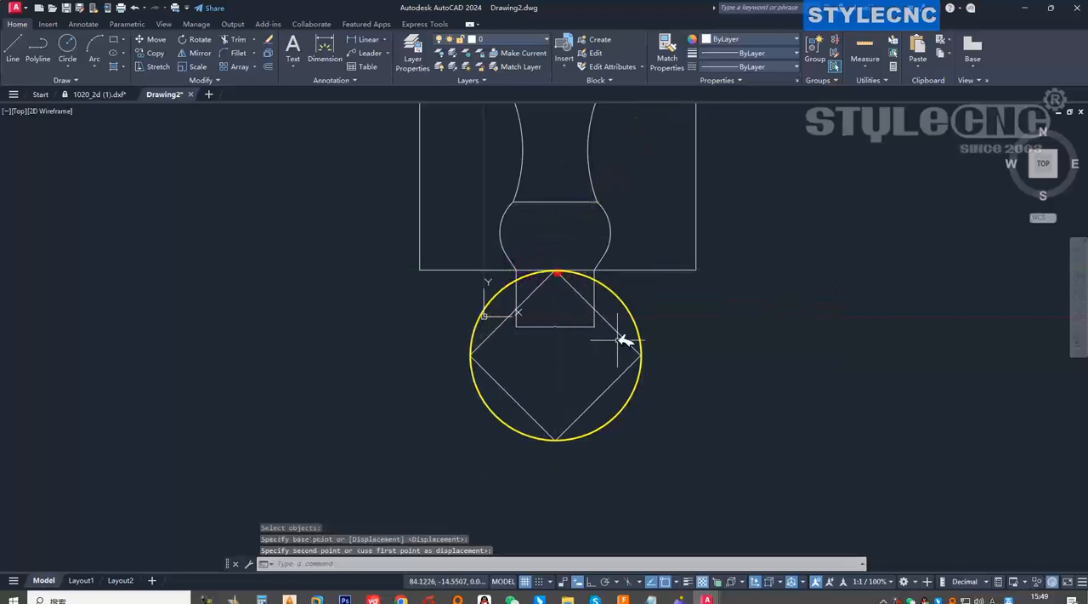
Delete the width dimension at the lower end of the table leg.
scroll(564, 347, "down", 5)
scroll(566, 340, "up", 10)
scroll(533, 329, "up", 2)
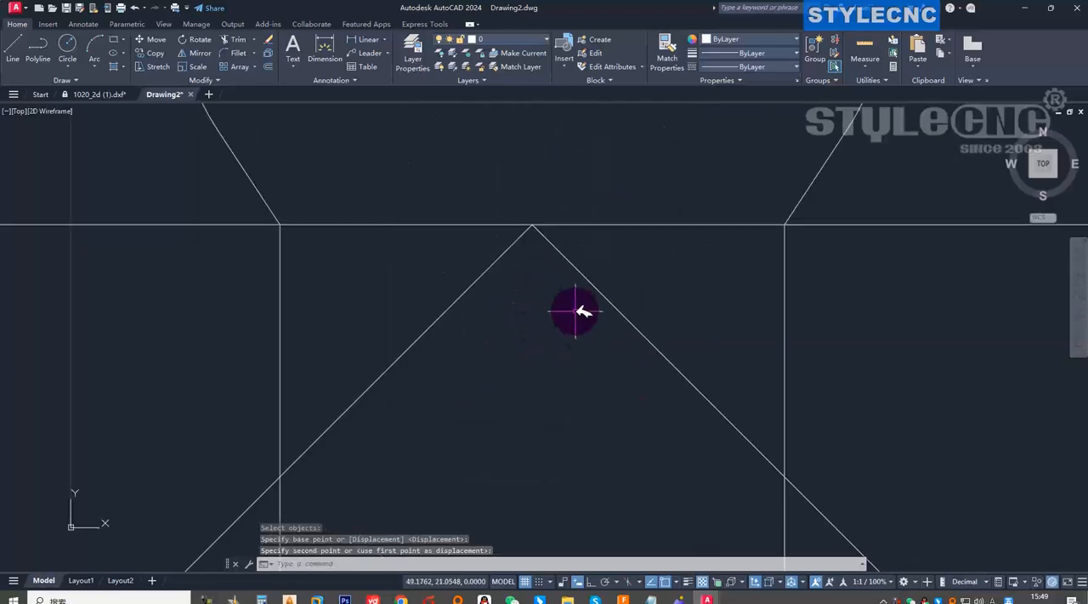
scroll(576, 312, "down", 8)
scroll(575, 281, "up", 5)
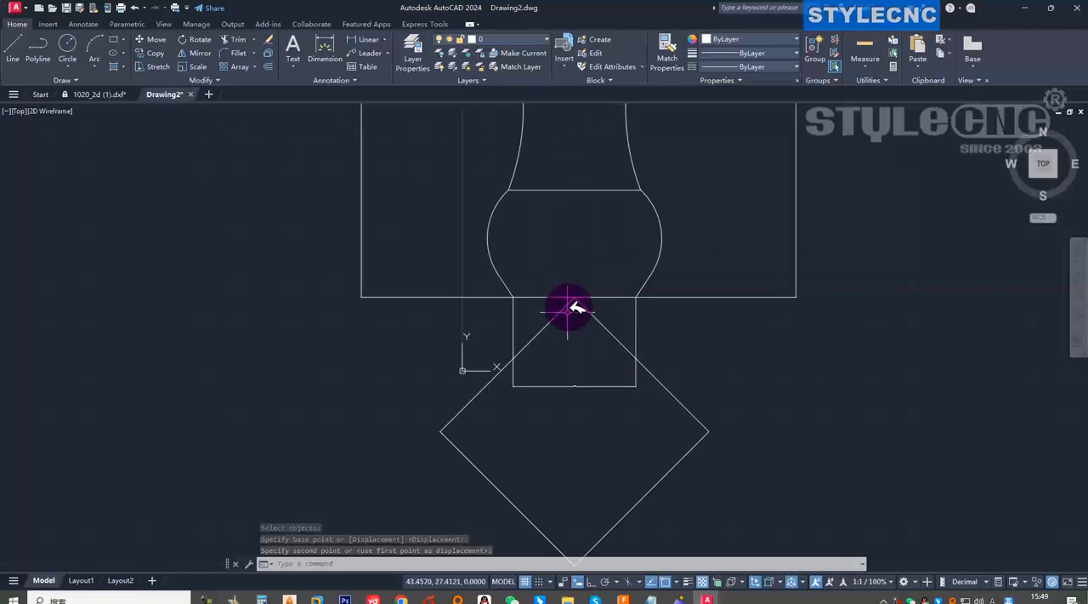
scroll(604, 404, "down", 6)
scroll(580, 392, "up", 5)
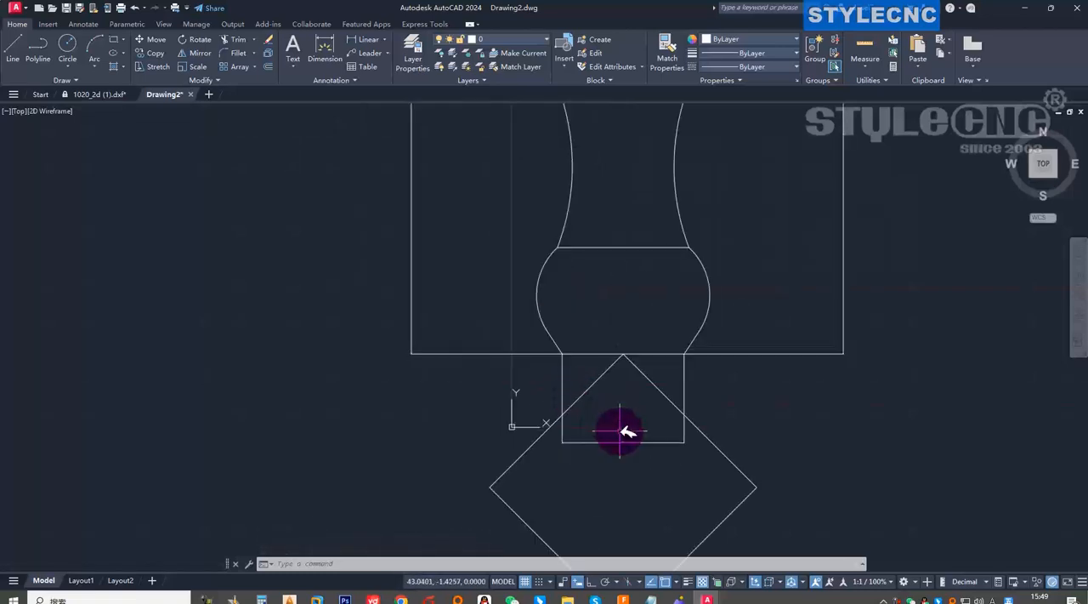
left_click(614, 438)
left_click(627, 462)
key("Delete")
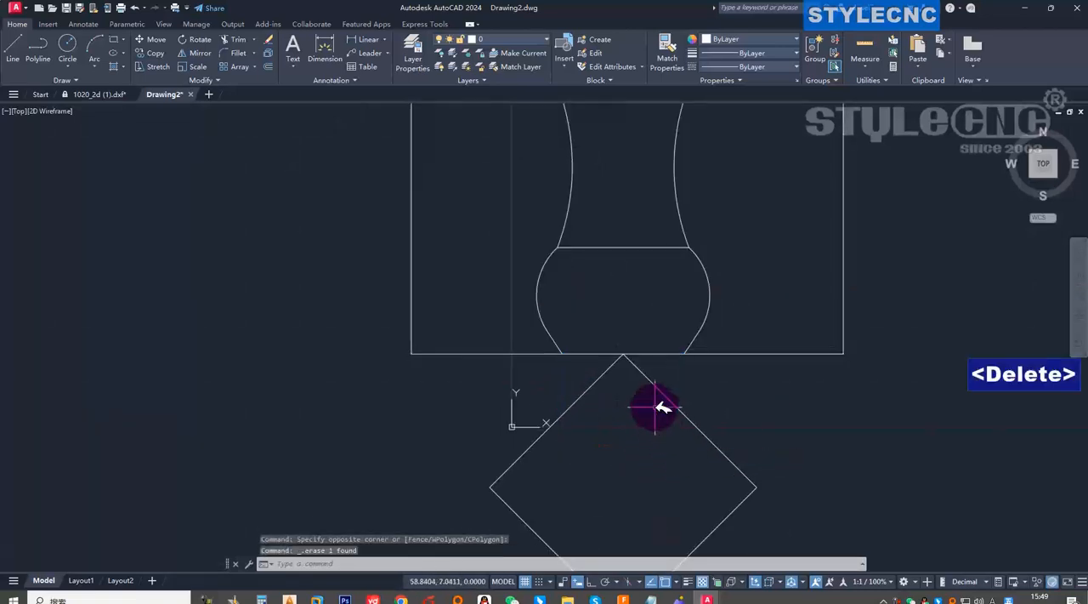
Delete the two long height dimensions on the right and left sides of the table leg.
scroll(705, 404, "down", 5)
left_click(790, 418)
left_click(723, 310)
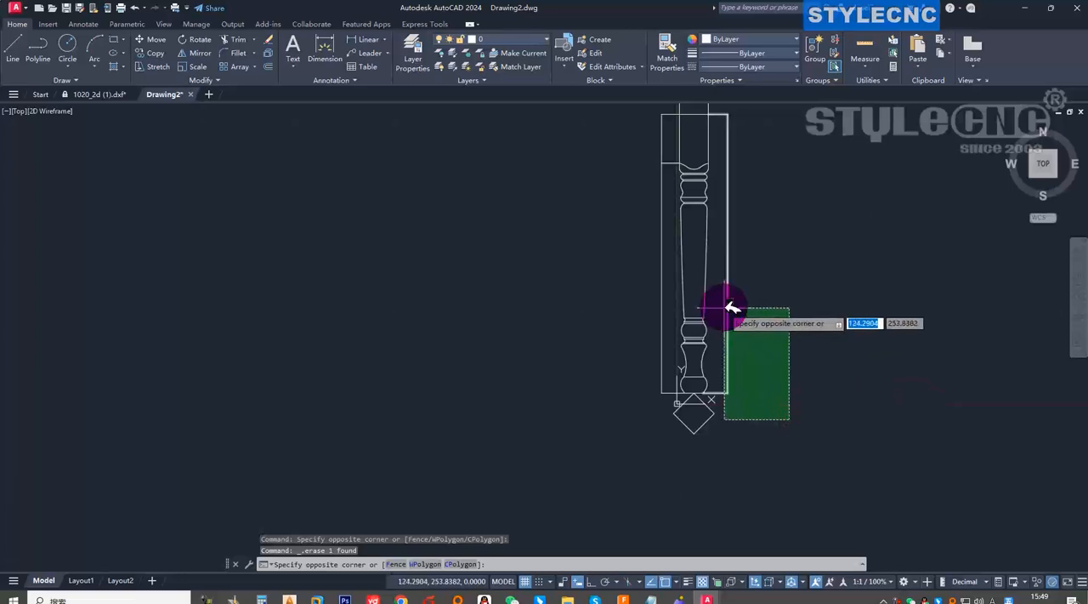
key("Delete")
left_click(668, 398)
scroll(672, 397, "up", 4)
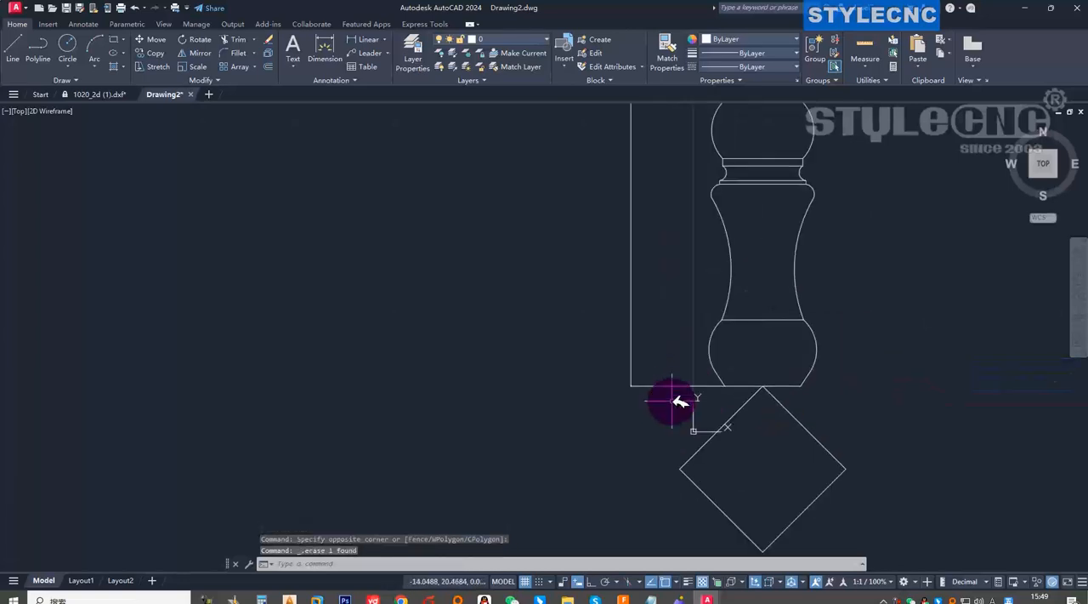
left_click(578, 335)
key("Delete")
scroll(623, 393, "down", 5)
left_click(623, 393)
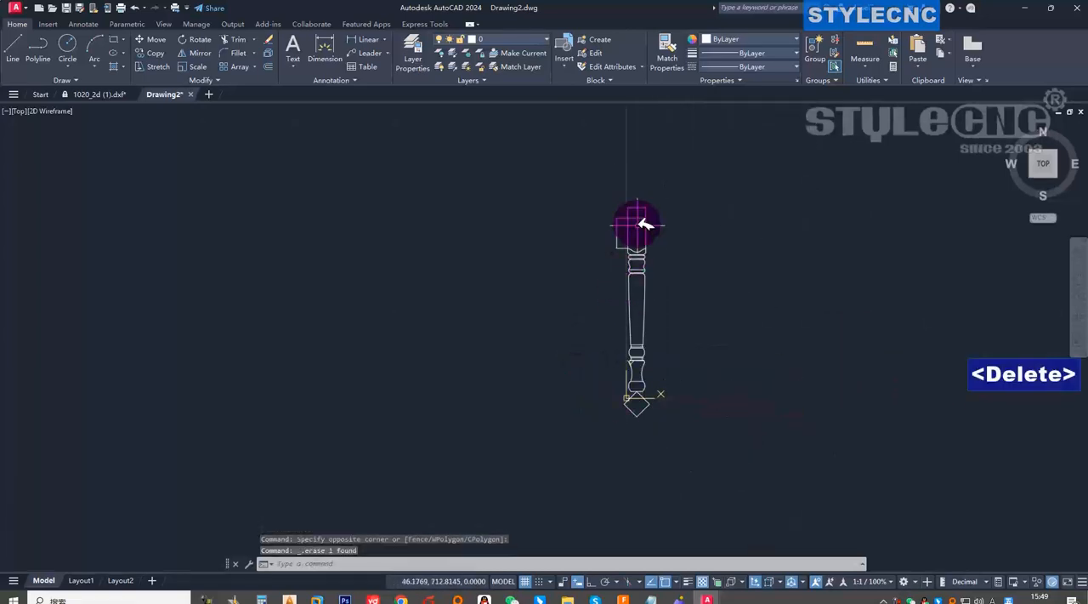
Delete the remaining height dimension on the left side of the leg's upper square block.
scroll(636, 217, "up", 5)
scroll(477, 311, "down", 3)
left_click(477, 406)
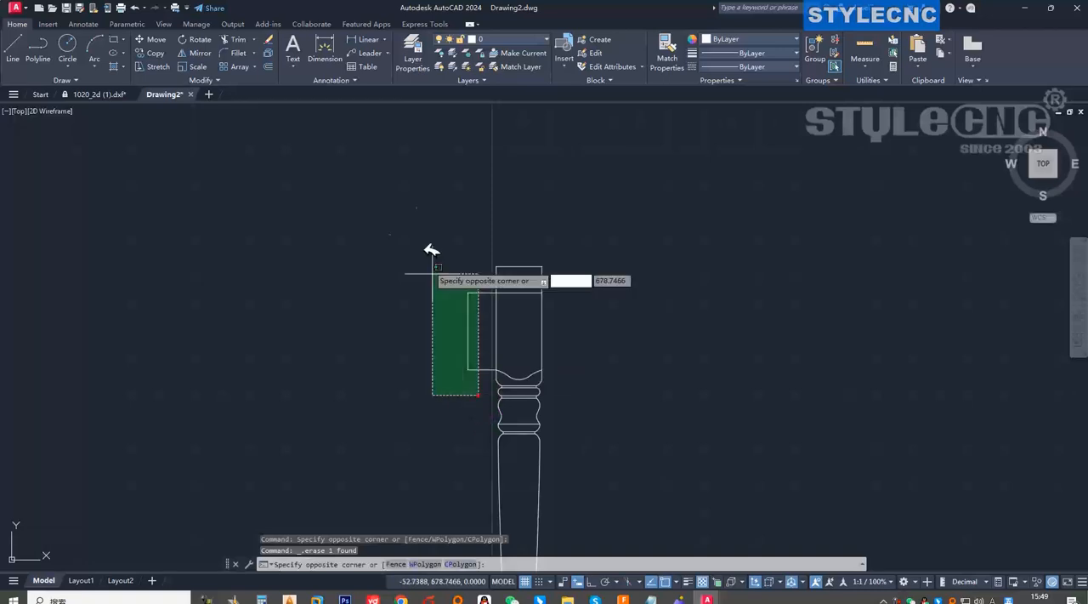
left_click(413, 231)
key("Delete")
left_click(563, 282)
scroll(545, 310, "up", 4)
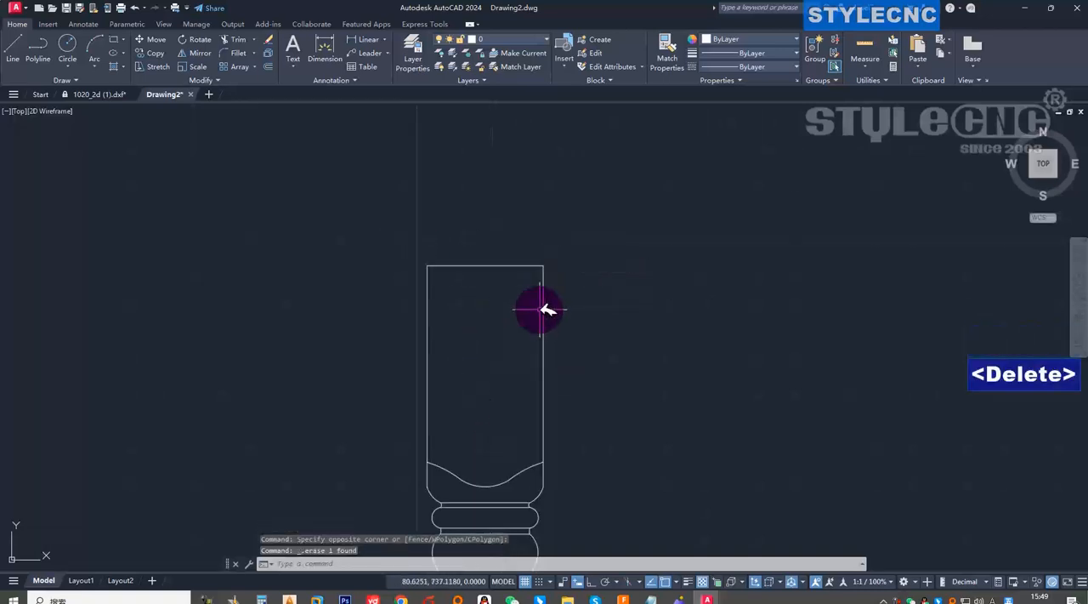
scroll(558, 299, "down", 10)
scroll(536, 362, "up", 6)
scroll(542, 345, "down", 5)
Move the whole table leg together with the rotated square up and to the right, away from the origin.
left_click(486, 226)
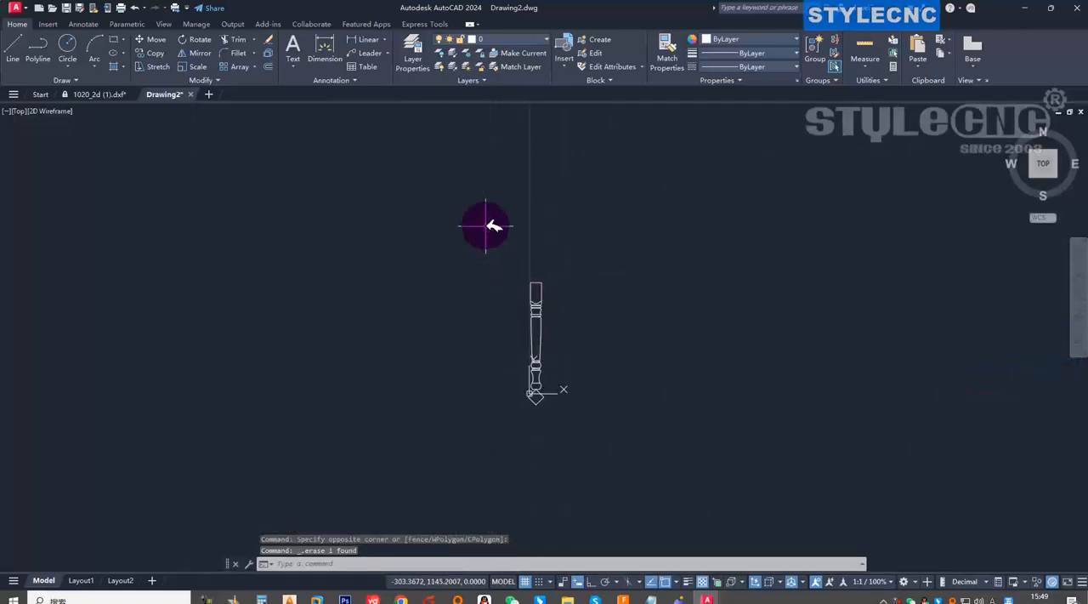
left_click(623, 472)
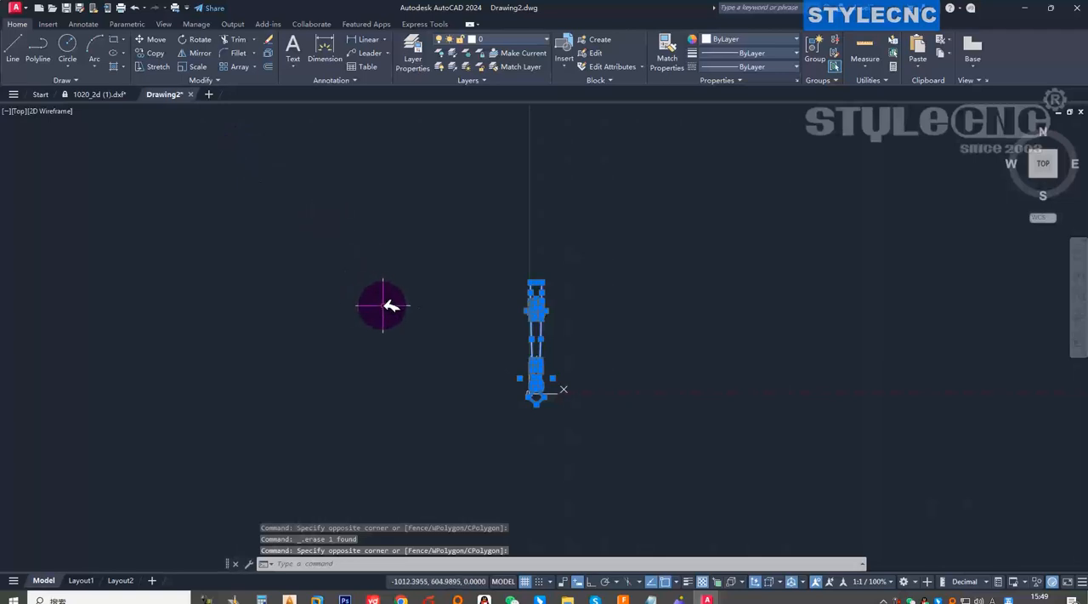
type("m")
key("space")
left_click(534, 396)
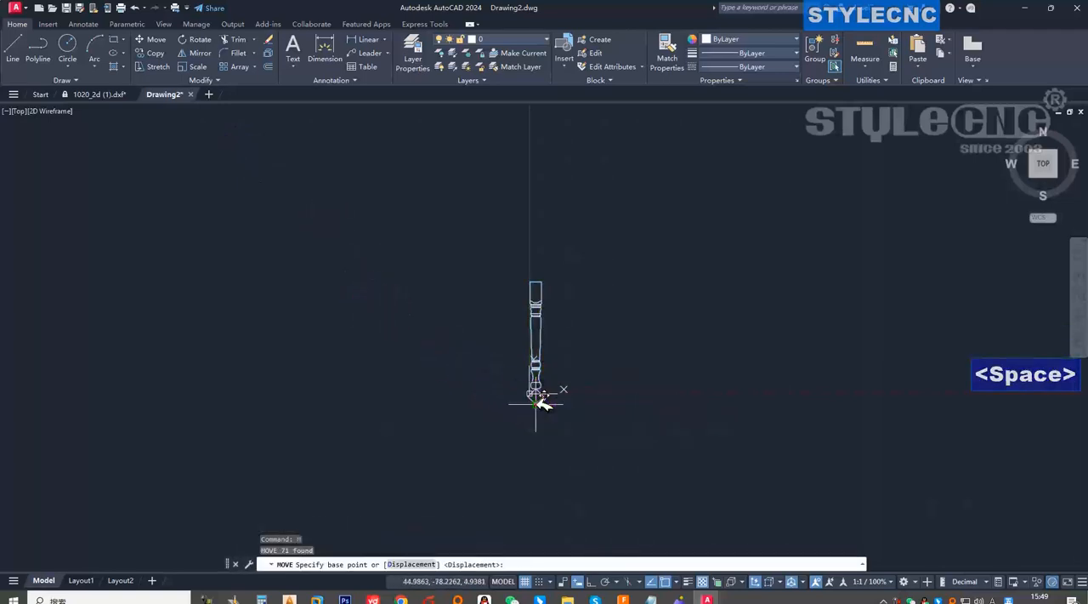
left_click(638, 357)
scroll(639, 355, "up", 5)
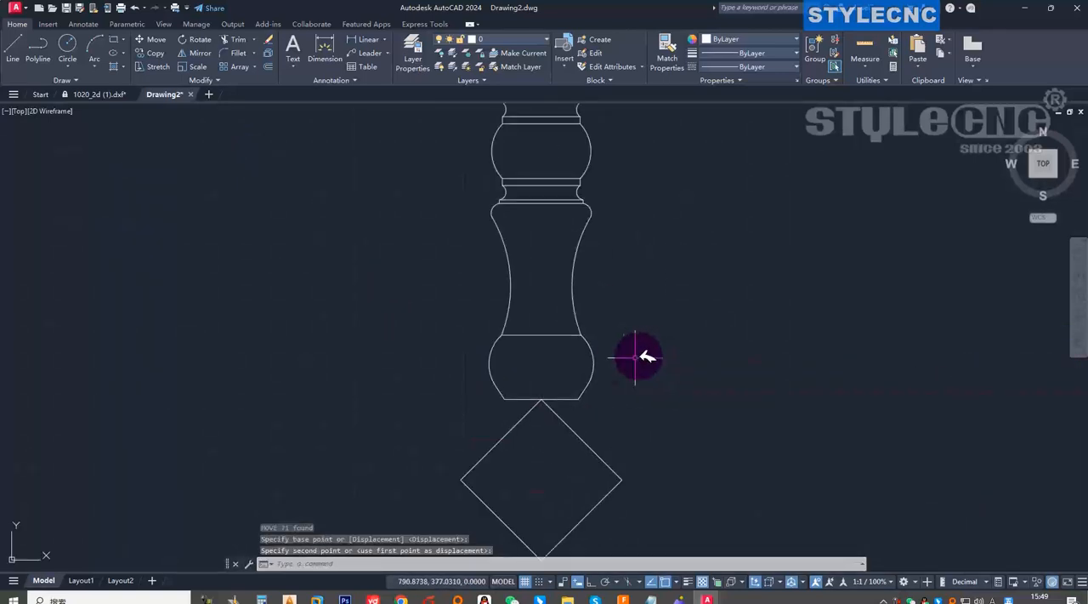
Examine the table leg's turned profile from its top block down to the small grooves above the lower section.
scroll(580, 410, "down", 5)
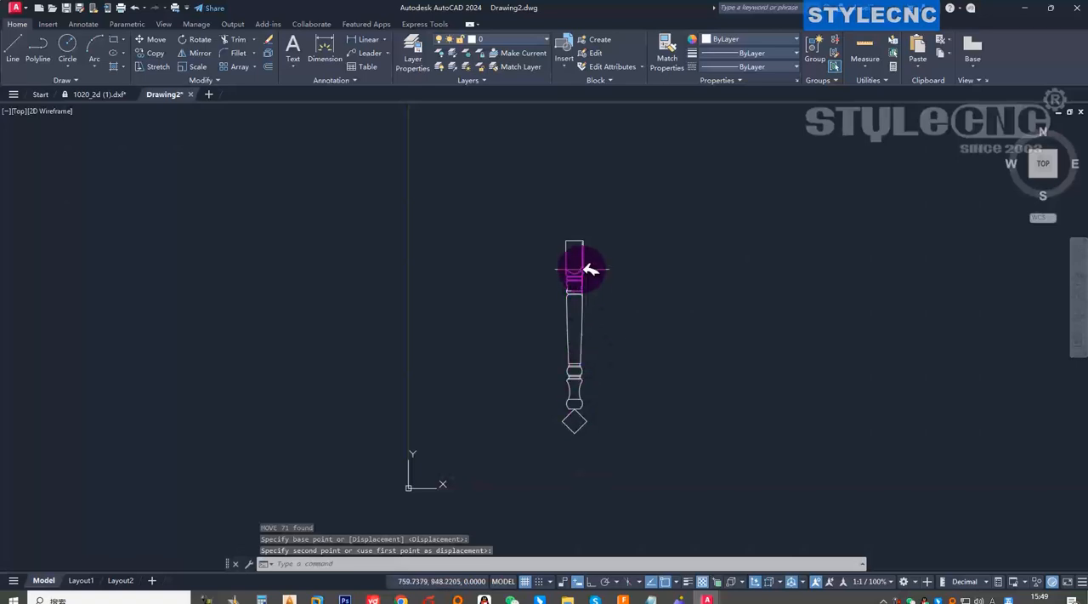
scroll(575, 245, "up", 5)
scroll(575, 244, "down", 5)
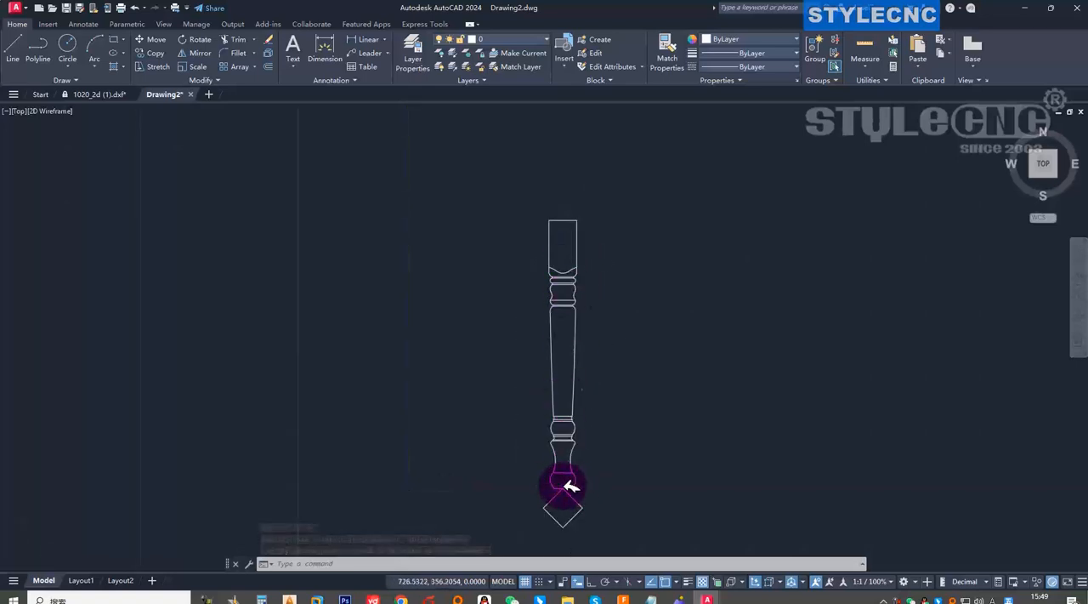
scroll(568, 455, "up", 5)
scroll(568, 425, "up", 4)
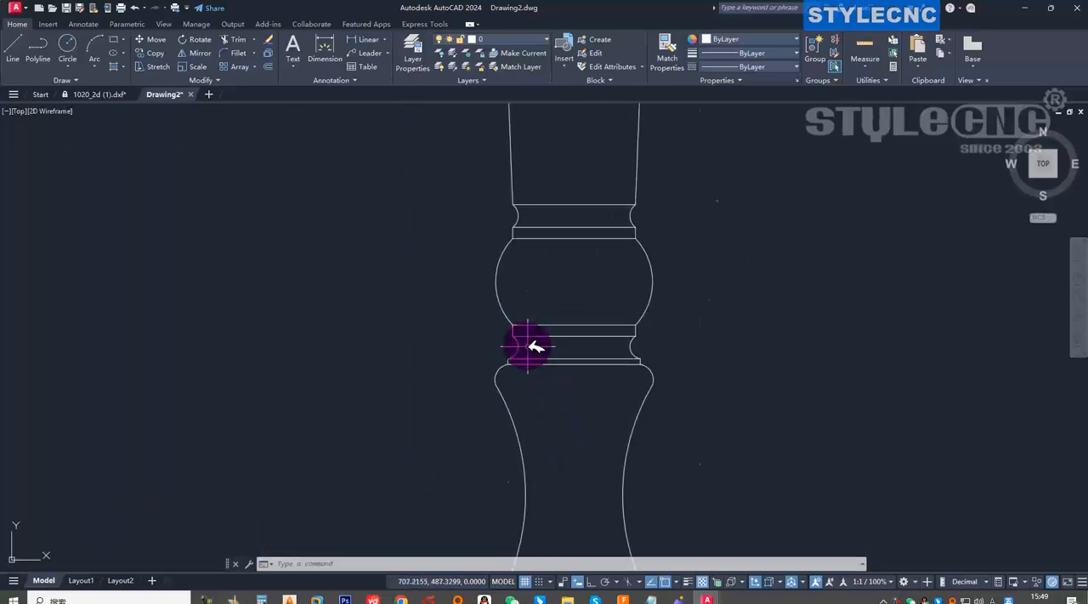
scroll(528, 347, "up", 3)
scroll(476, 371, "up", 3)
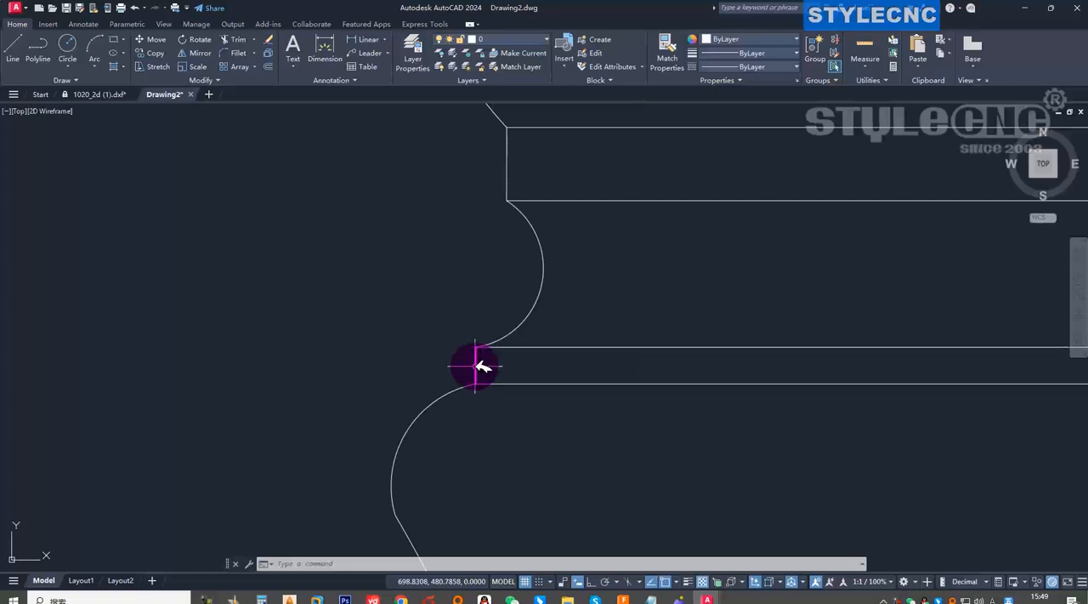
scroll(510, 367, "down", 10)
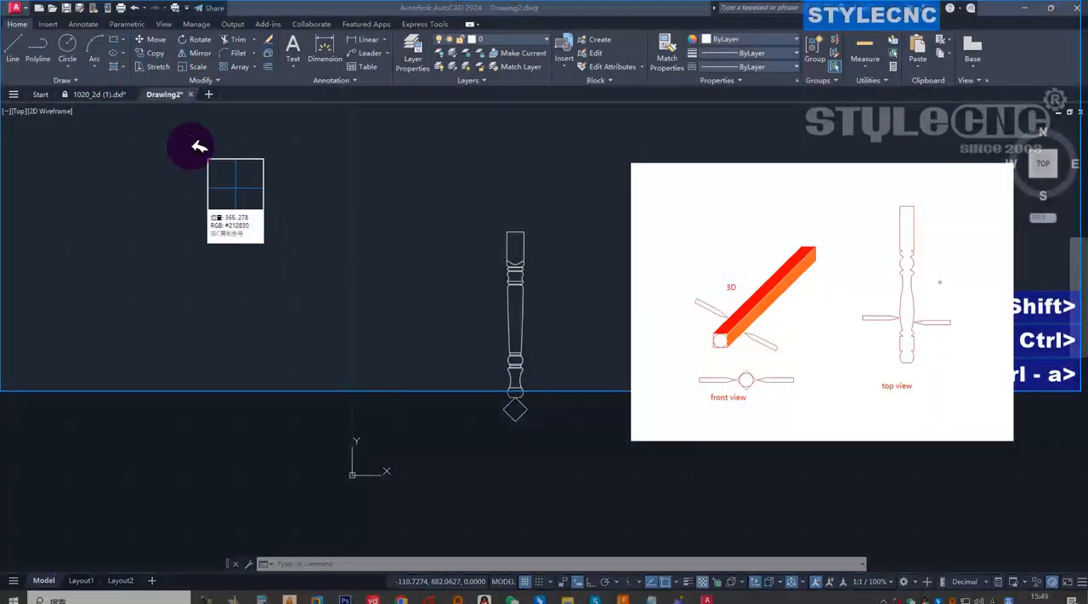
Mark an arrow and a freehand tool path along the leg's left profile on a temporary screen capture, and discard it.
left_click_drag(195, 139, 822, 514)
left_click(434, 532)
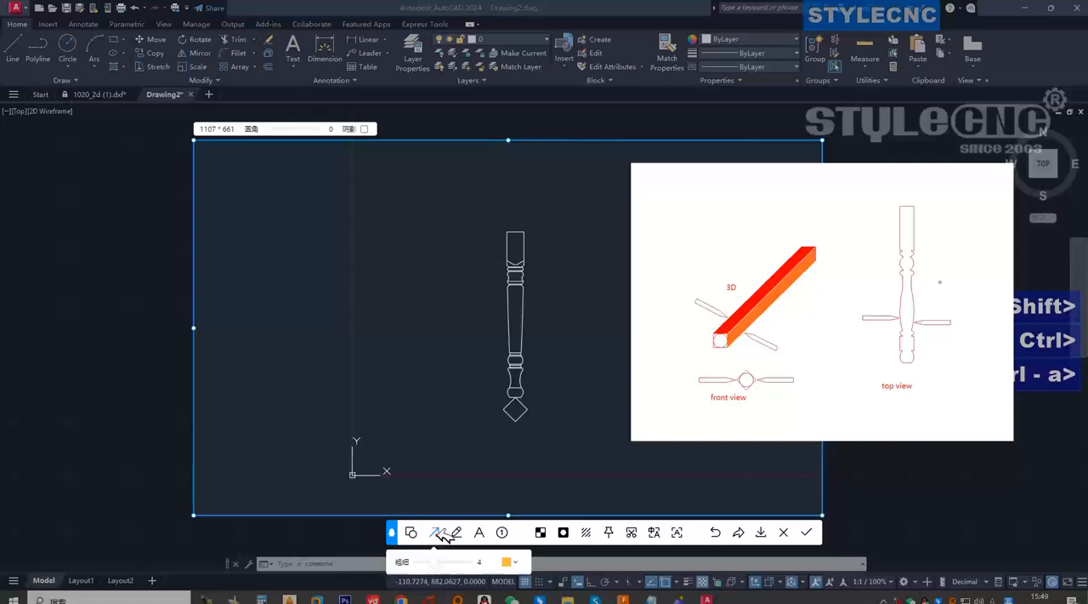
left_click_drag(405, 374, 501, 376)
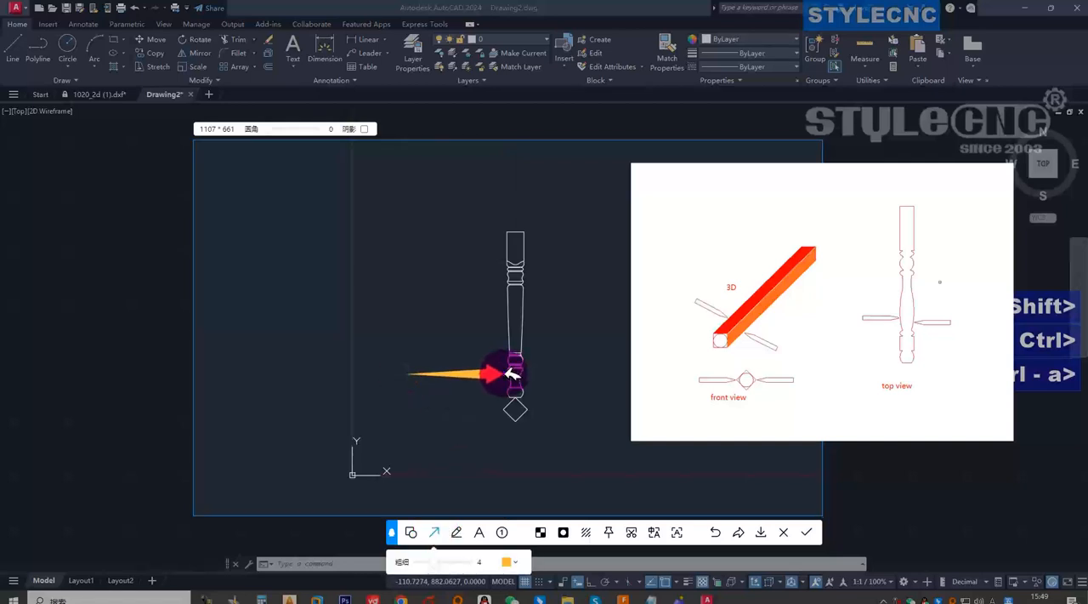
left_click(457, 532)
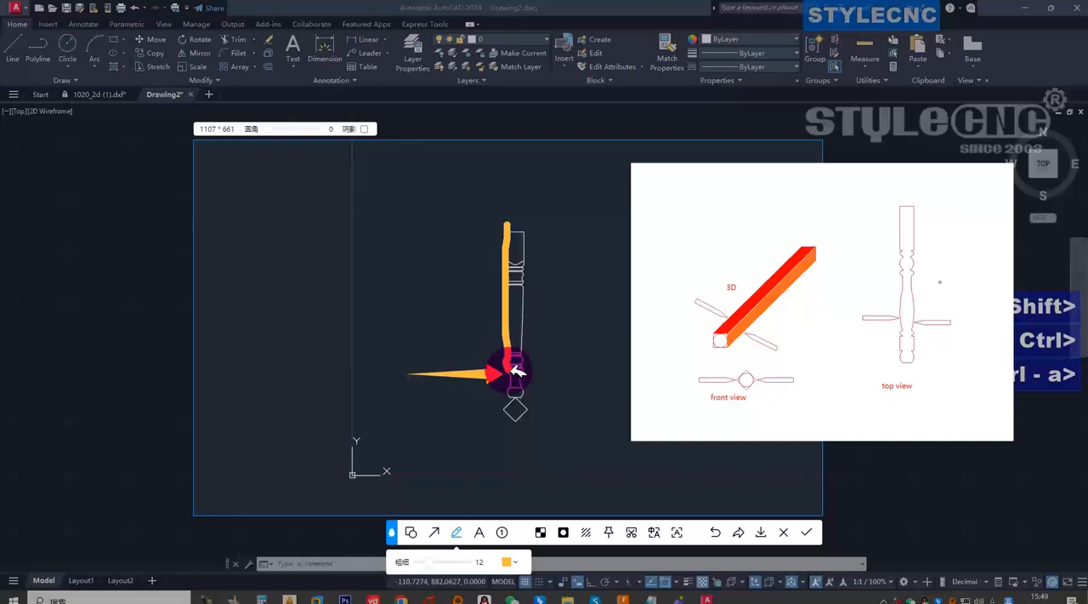
left_click_drag(513, 415, 483, 426)
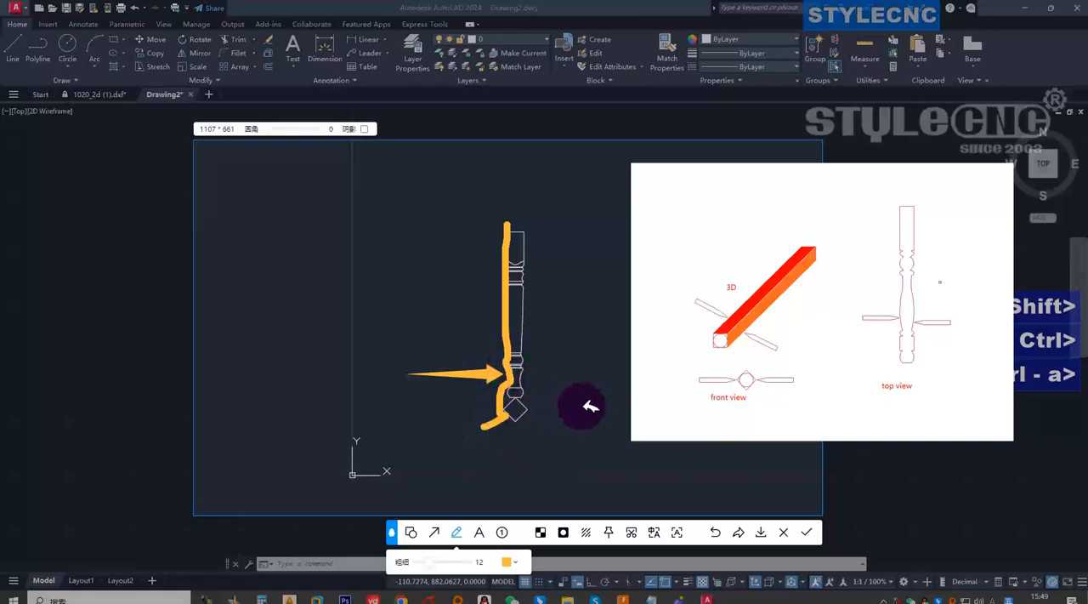
key("Escape")
Draw a vertical line about 1230 mm long upward from the left corner of the rotated square, alongside the leg.
scroll(515, 387, "up", 3)
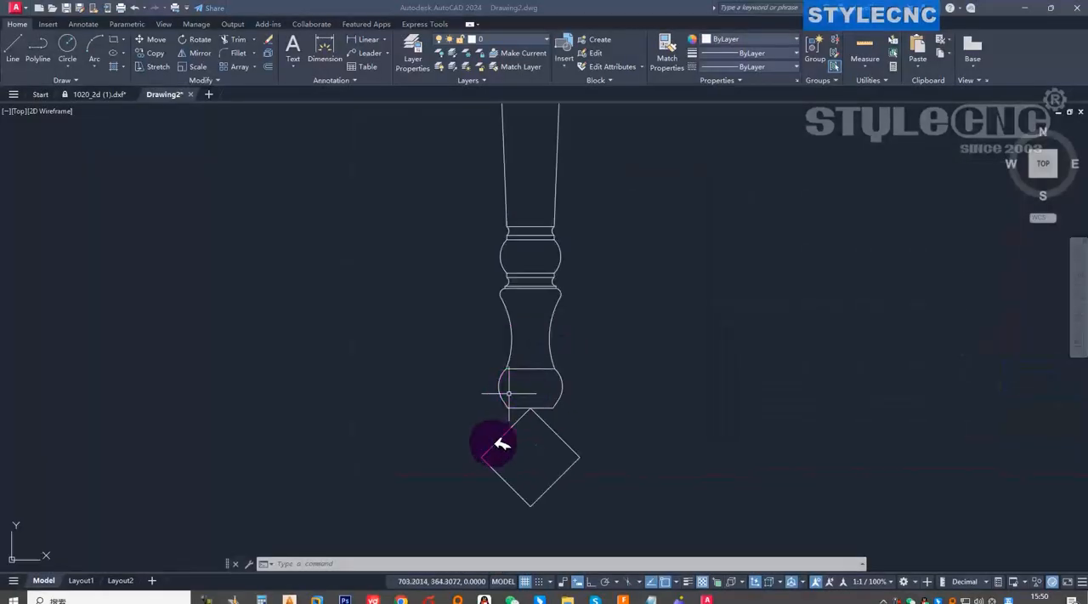
scroll(489, 441, "down", 3)
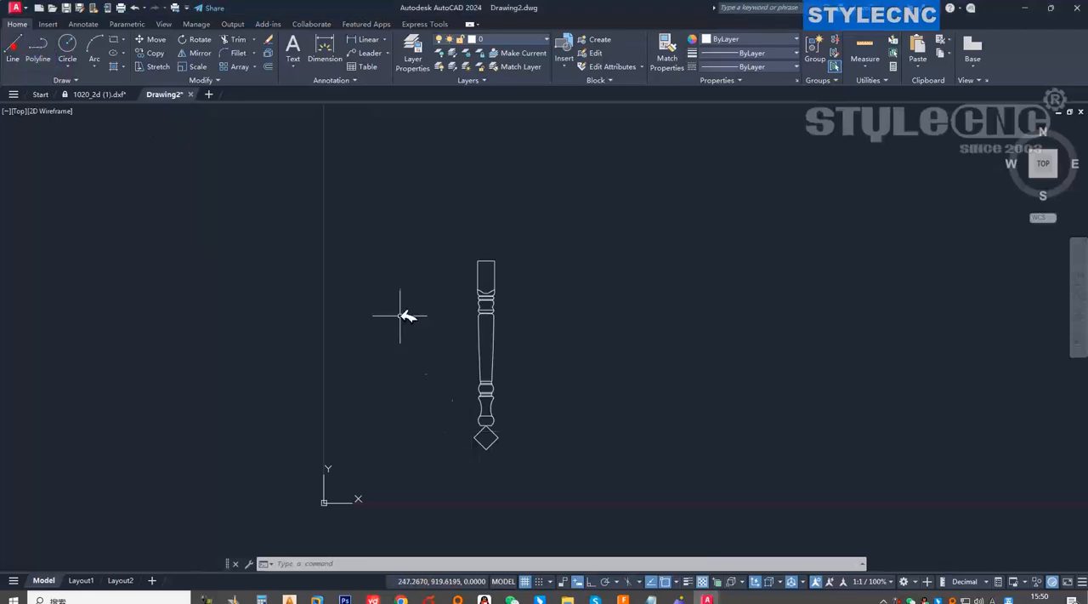
left_click(14, 47)
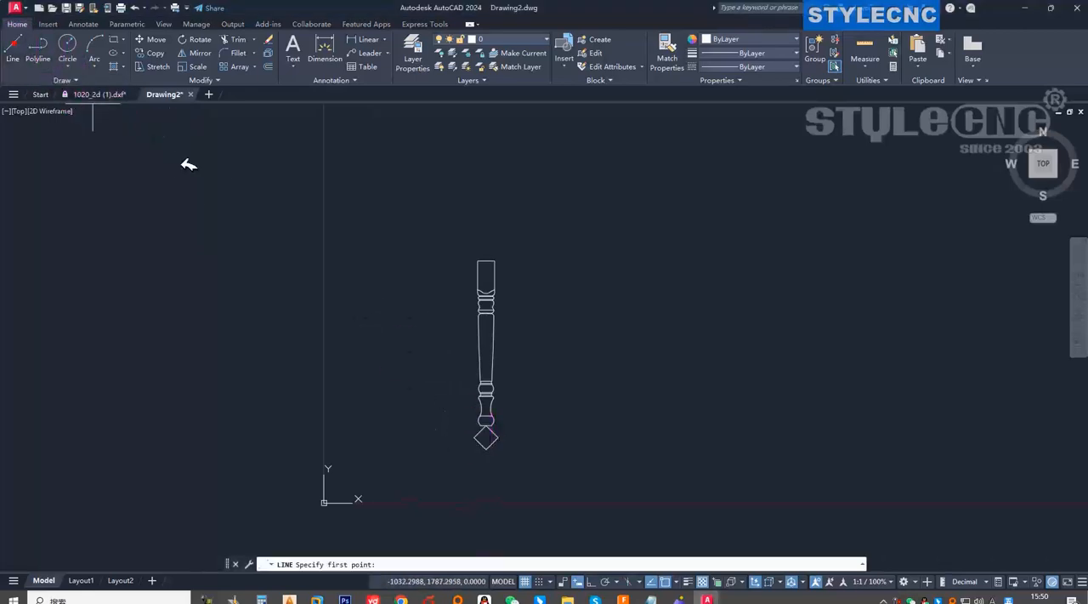
left_click(476, 437)
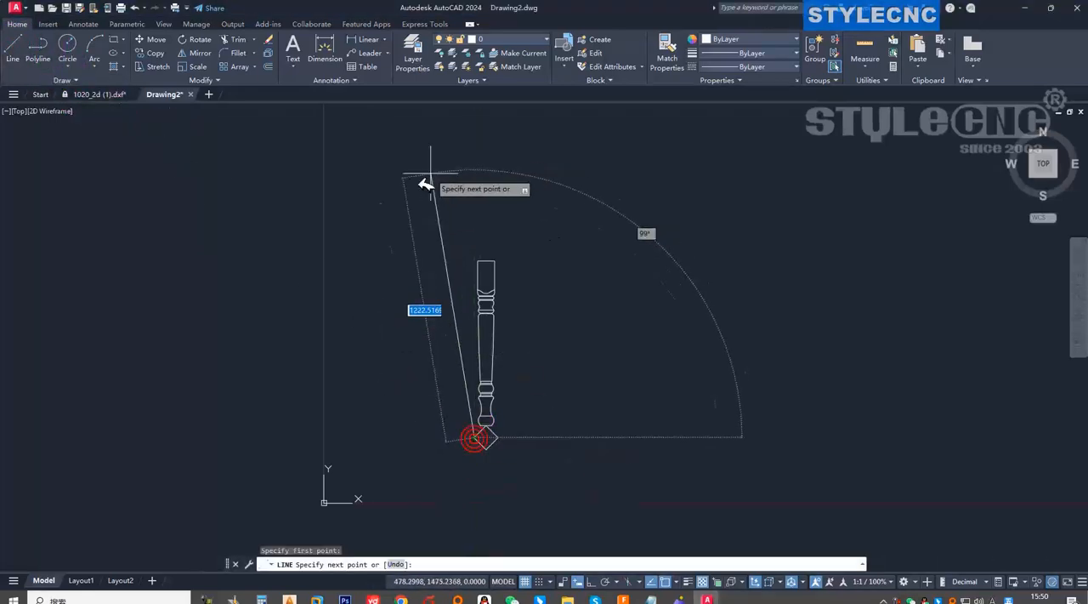
left_click(476, 155)
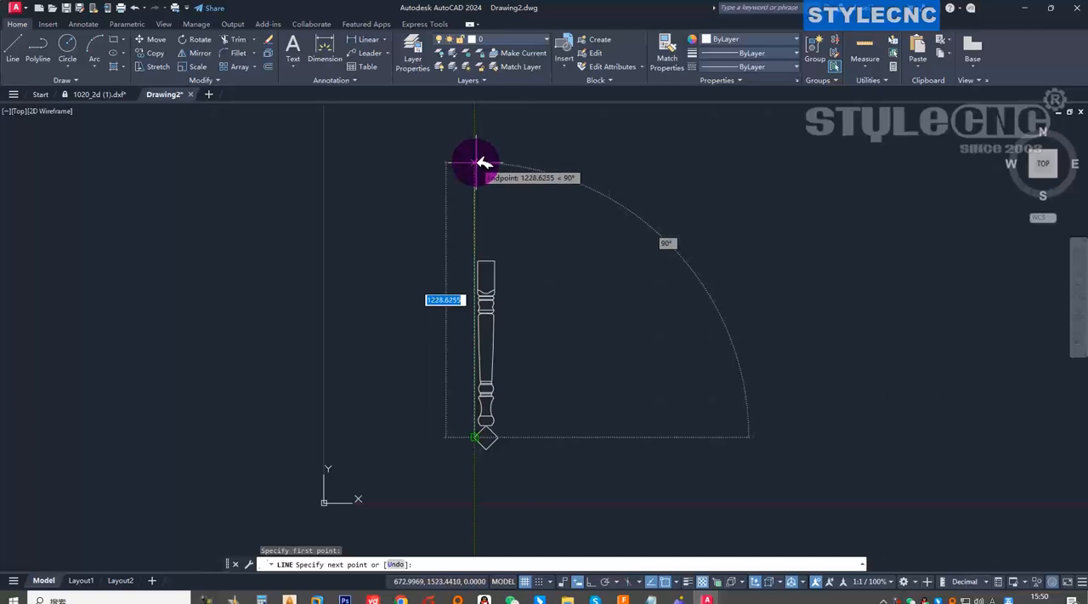
key("Escape")
scroll(489, 442, "up", 2)
scroll(489, 444, "up", 4)
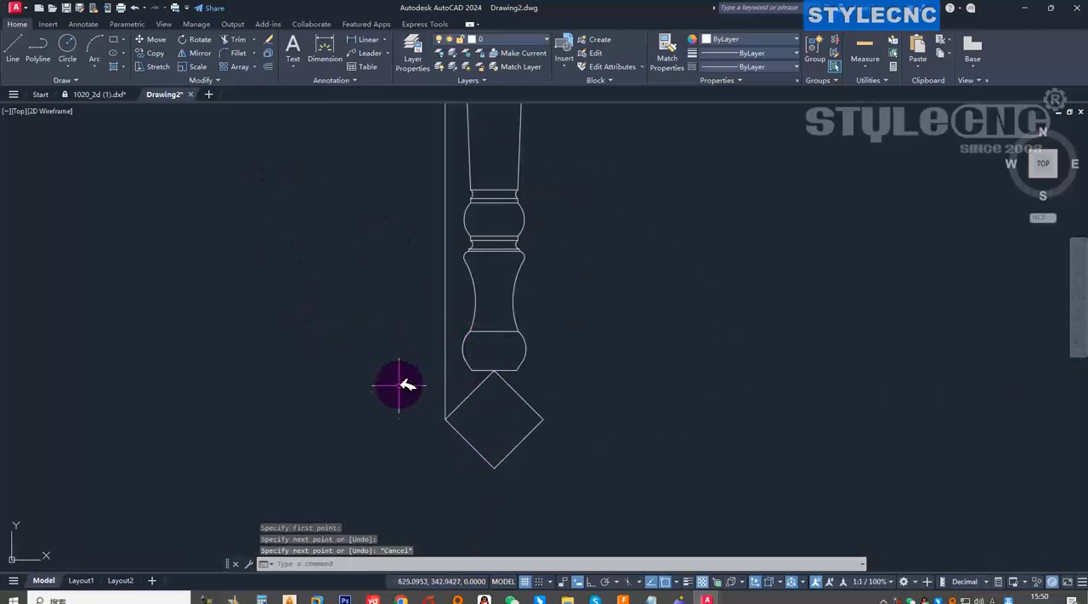
Draw a horizontal line about 45 mm long from the left end of the leg's bottom edge, leftward past the vertical line.
scroll(400, 387, "down", 4)
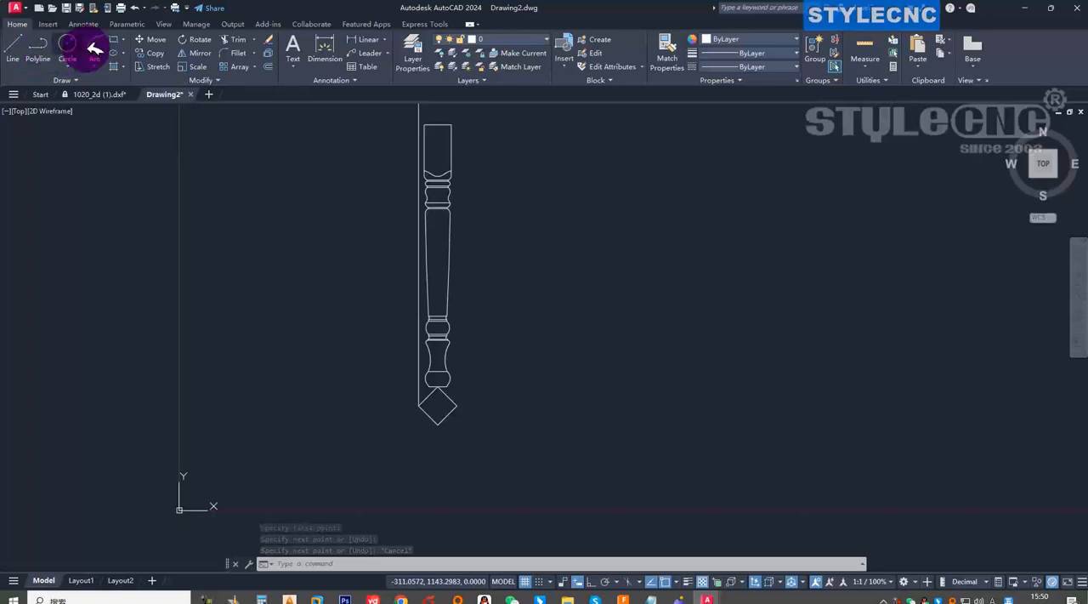
left_click(13, 51)
scroll(401, 401, "up", 3)
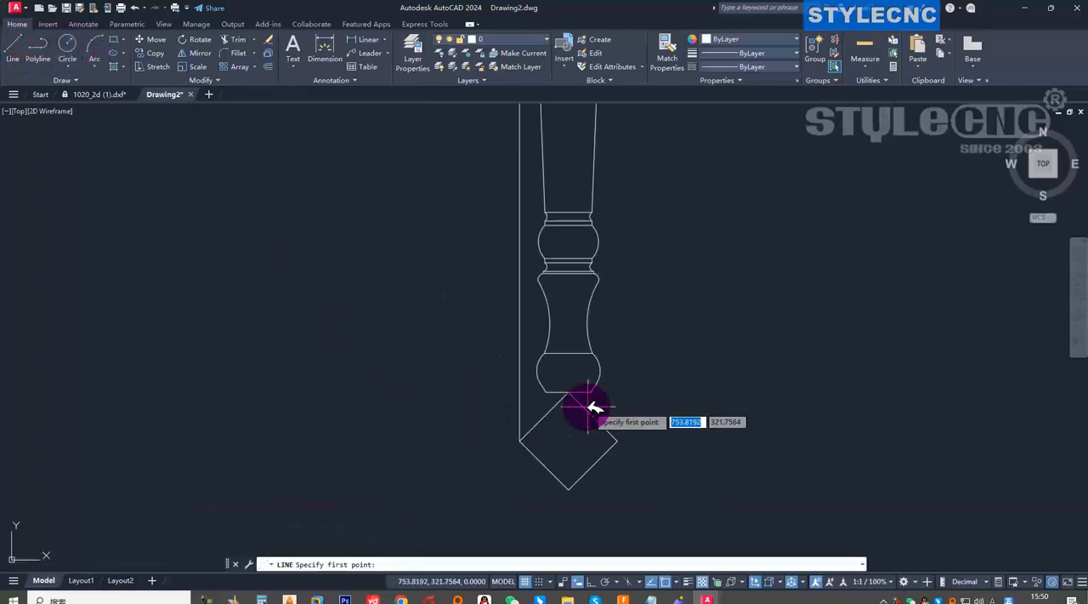
scroll(517, 417, "up", 4)
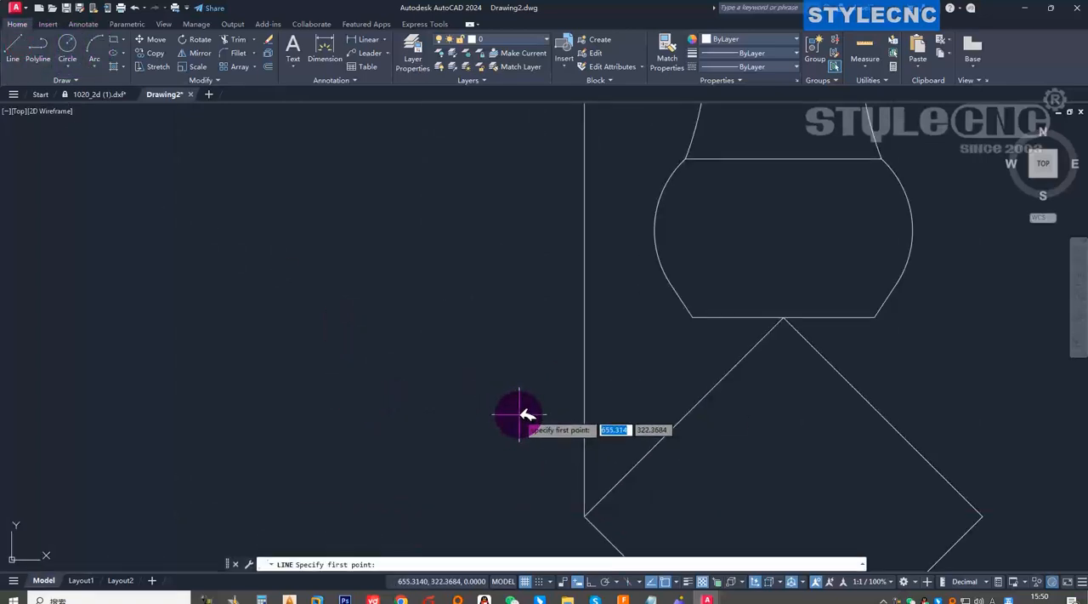
left_click(693, 317)
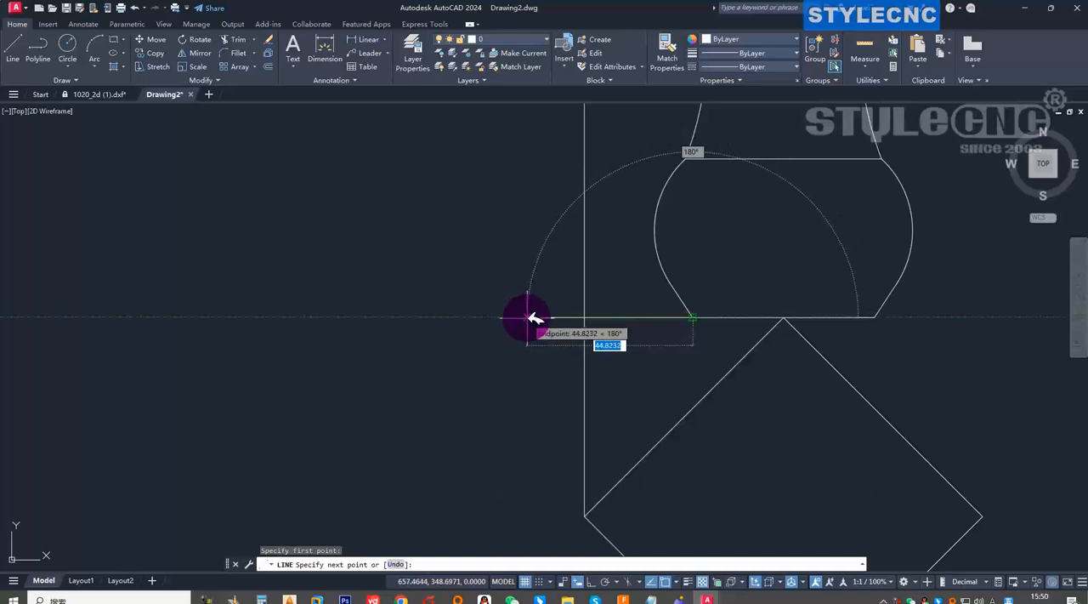
left_click(534, 317)
key("Escape")
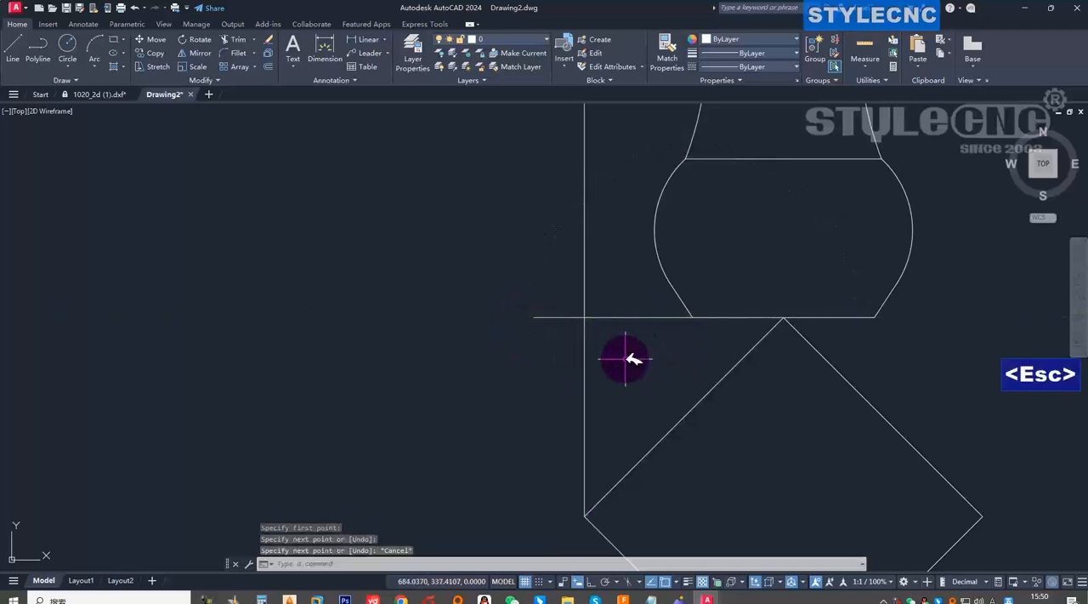
Draw a diagonal line about 48 mm long at 135° from the lower end of the top block's left edge, crossing the vertical line.
scroll(625, 358, "down", 5)
scroll(595, 309, "up", 5)
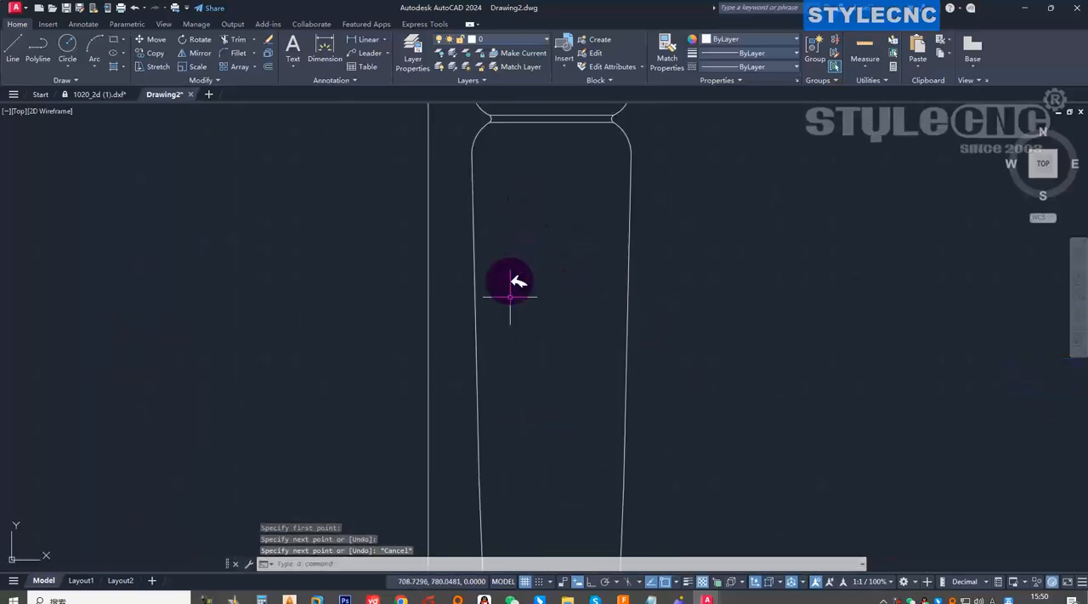
scroll(506, 302, "down", 2)
scroll(513, 353, "down", 2)
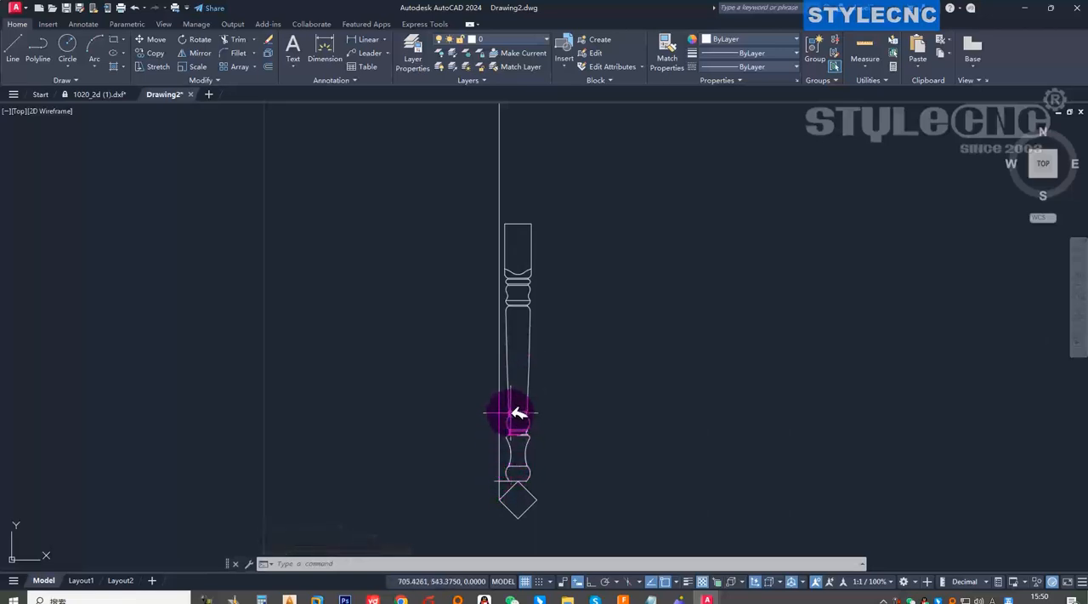
scroll(513, 289, "up", 3)
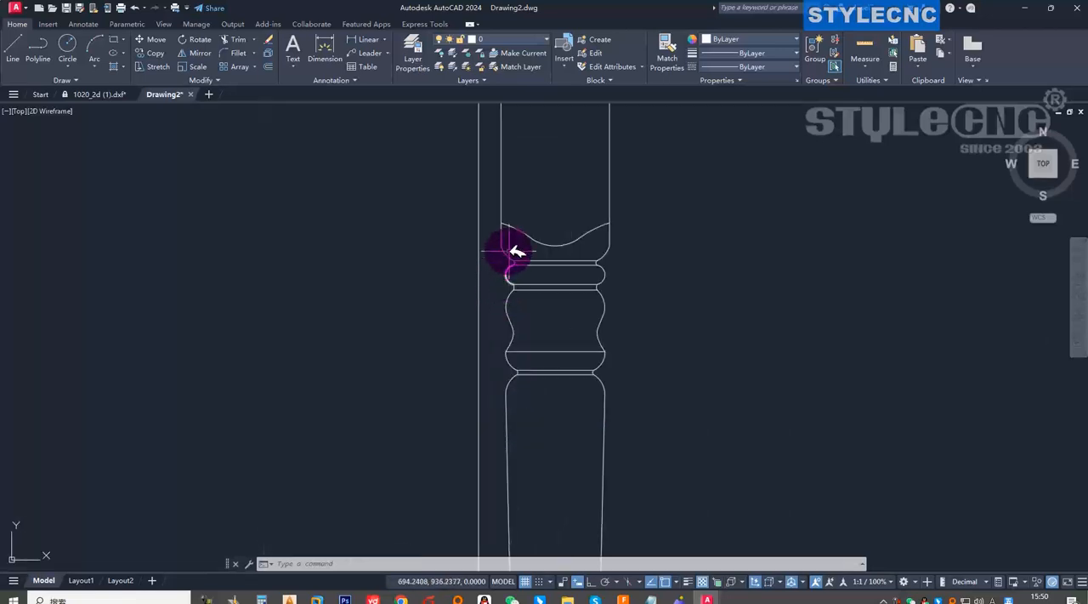
scroll(512, 255, "down", 2)
scroll(508, 265, "up", 4)
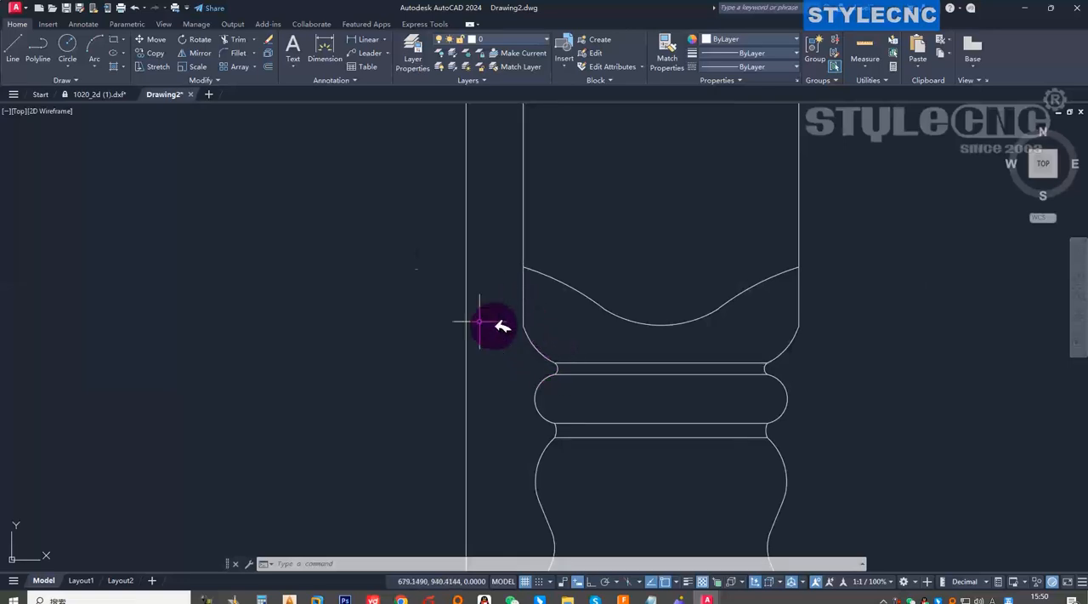
left_click(21, 44)
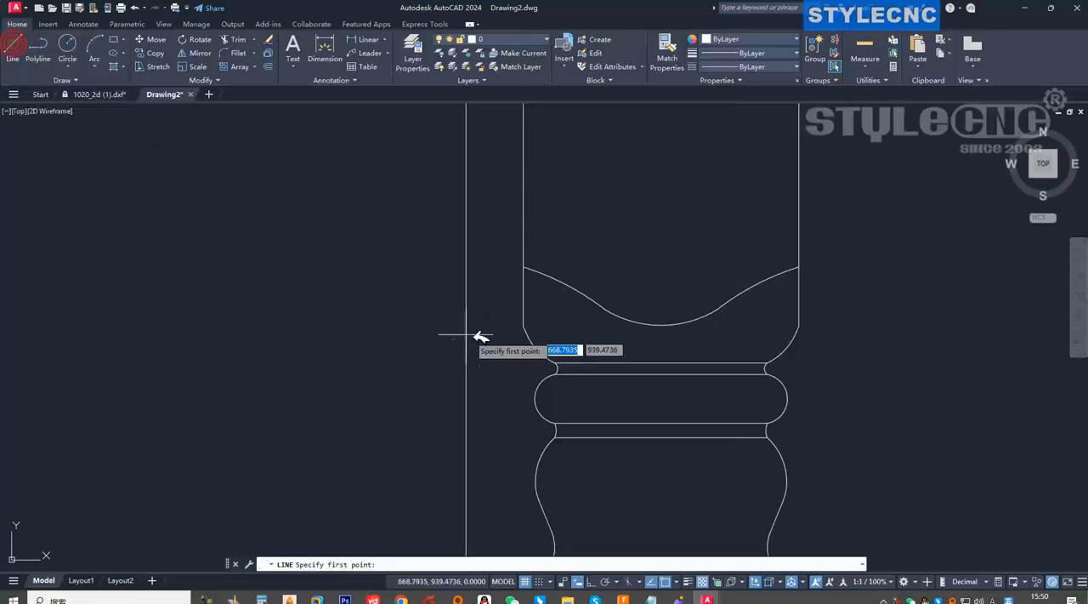
left_click(523, 325)
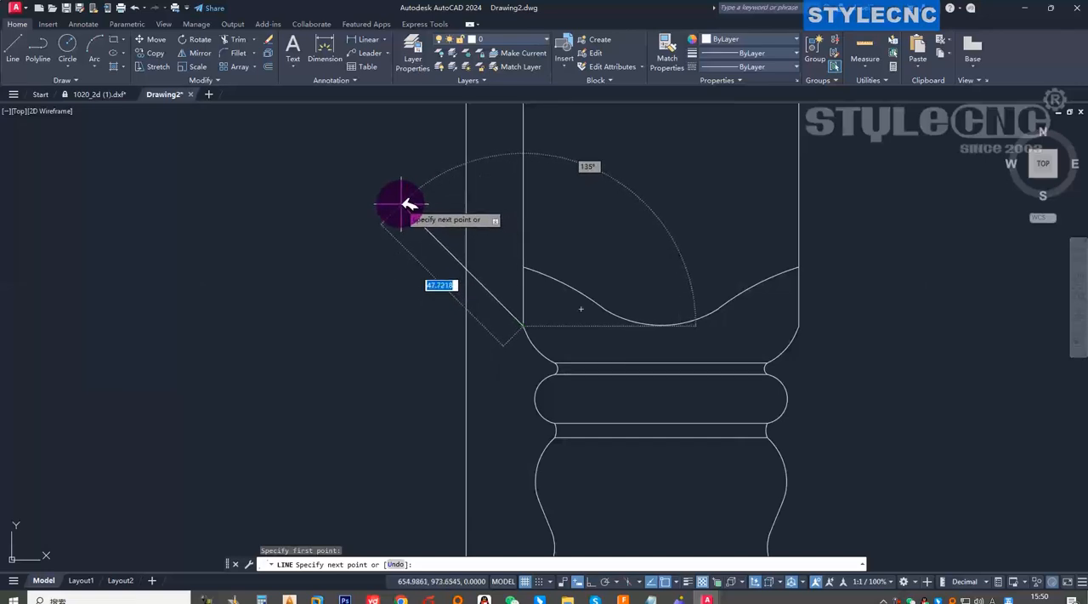
left_click(401, 205)
key("Escape")
Erase the left vertical edge of the leg's top block.
scroll(435, 281, "down", 6)
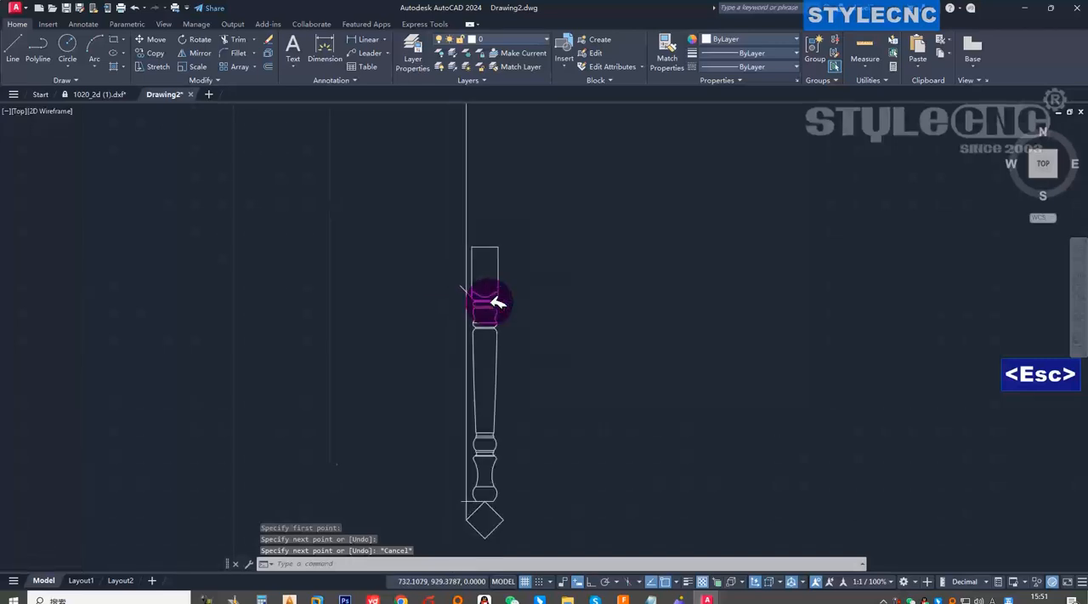
scroll(487, 303, "up", 5)
scroll(459, 323, "down", 5)
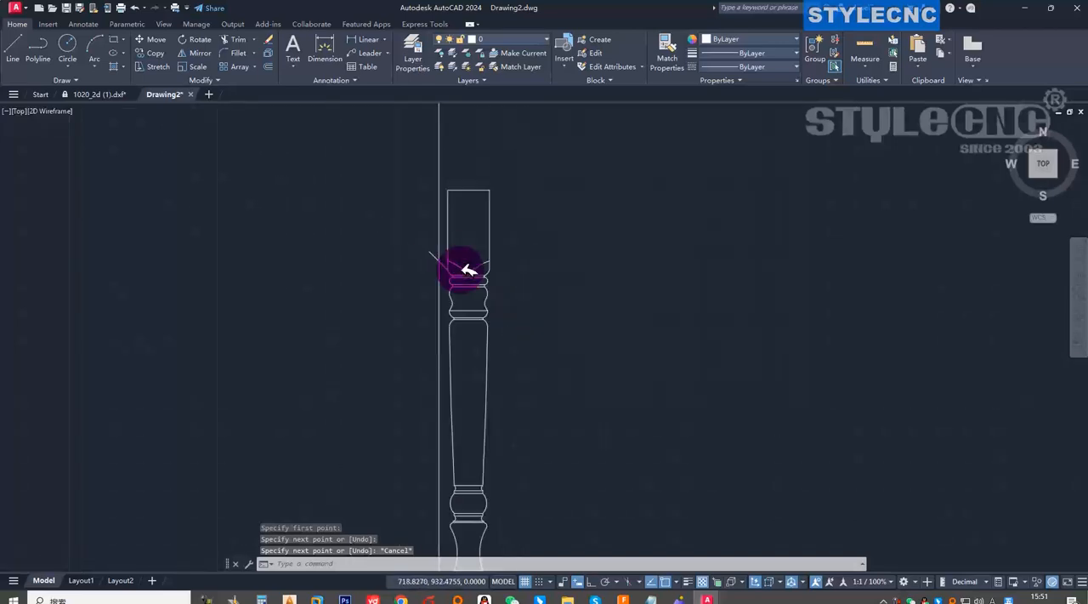
scroll(476, 249, "up", 5)
scroll(480, 251, "down", 5)
scroll(502, 224, "up", 5)
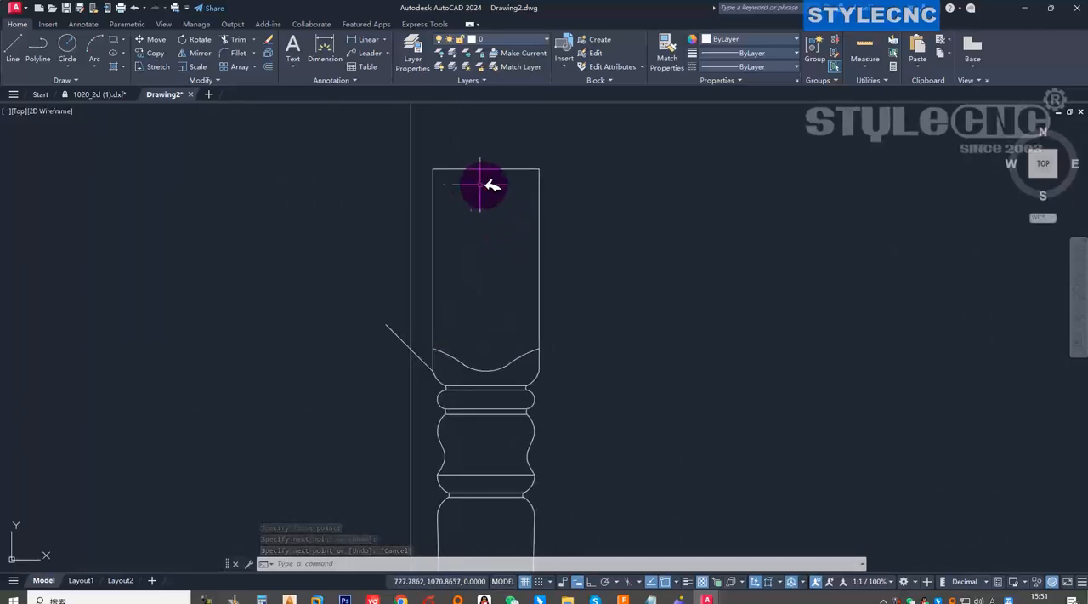
left_click(441, 236)
left_click(425, 235)
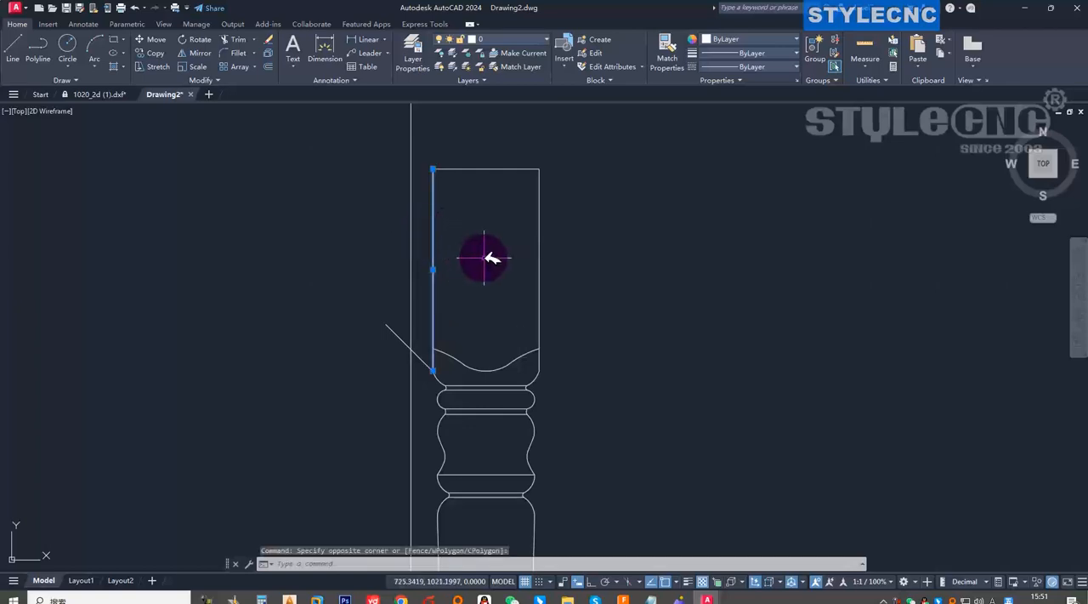
key("Delete")
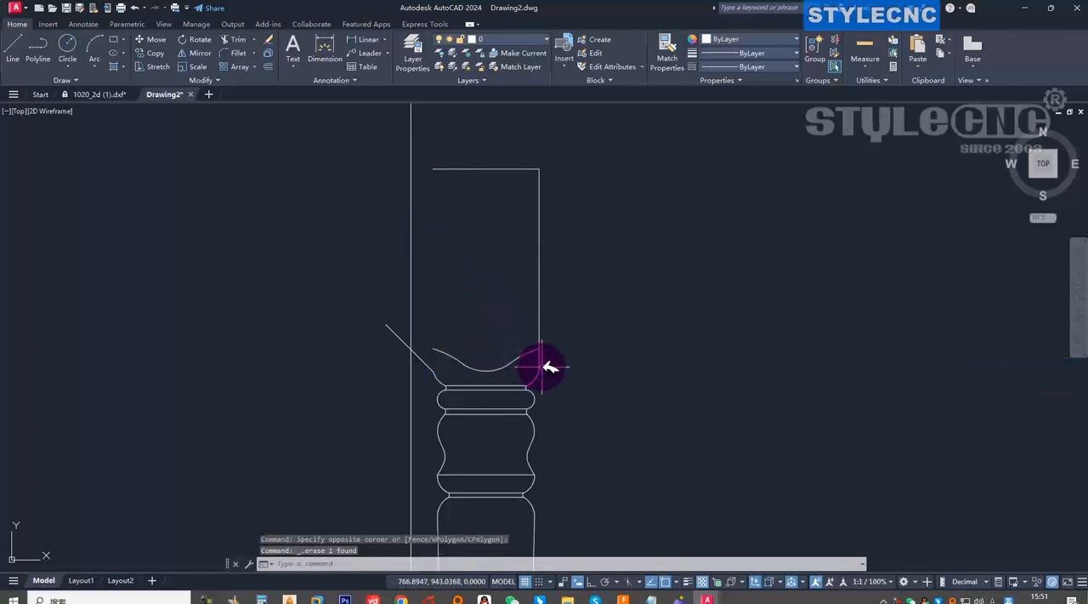
Erase the three-part wavy curve across the lower end of the leg's top block.
left_click(500, 367)
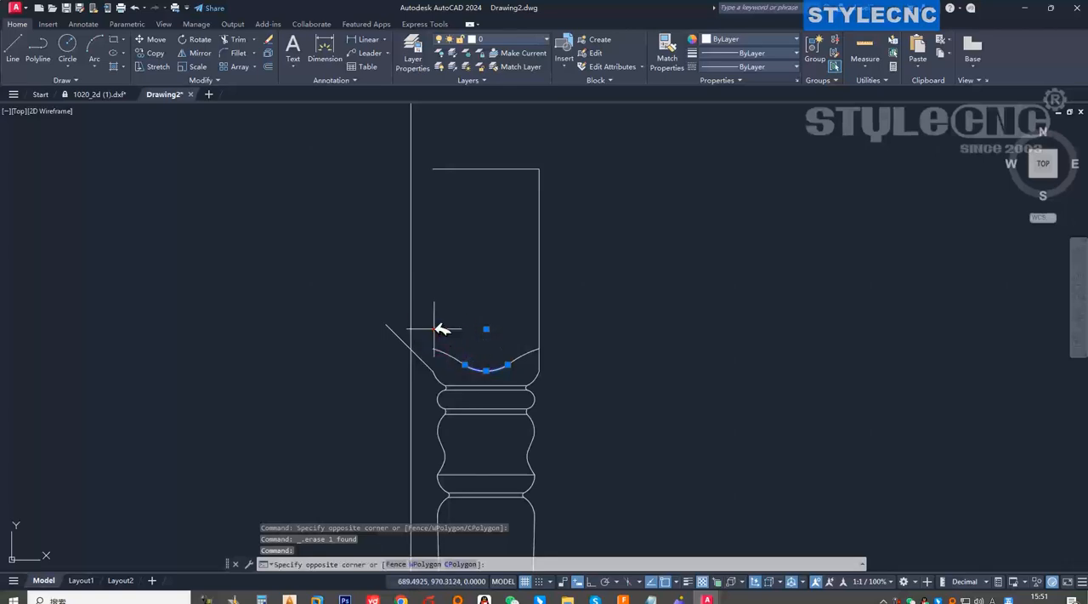
left_click(571, 365)
scroll(472, 366, "up", 2)
scroll(464, 361, "down", 4)
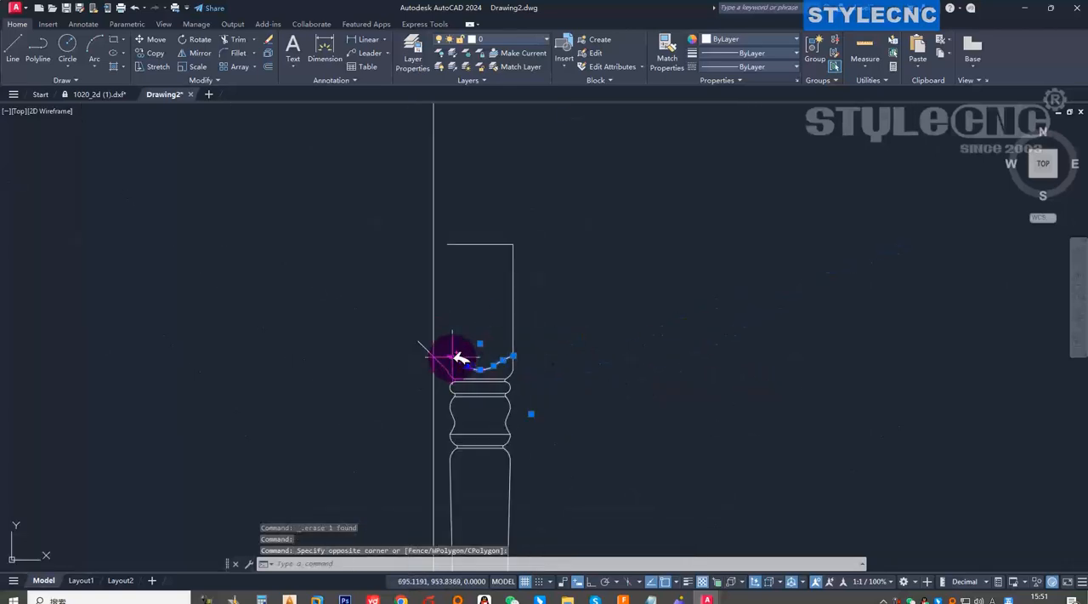
scroll(459, 357, "up", 5)
left_click(421, 348)
left_click(527, 399)
key("Delete")
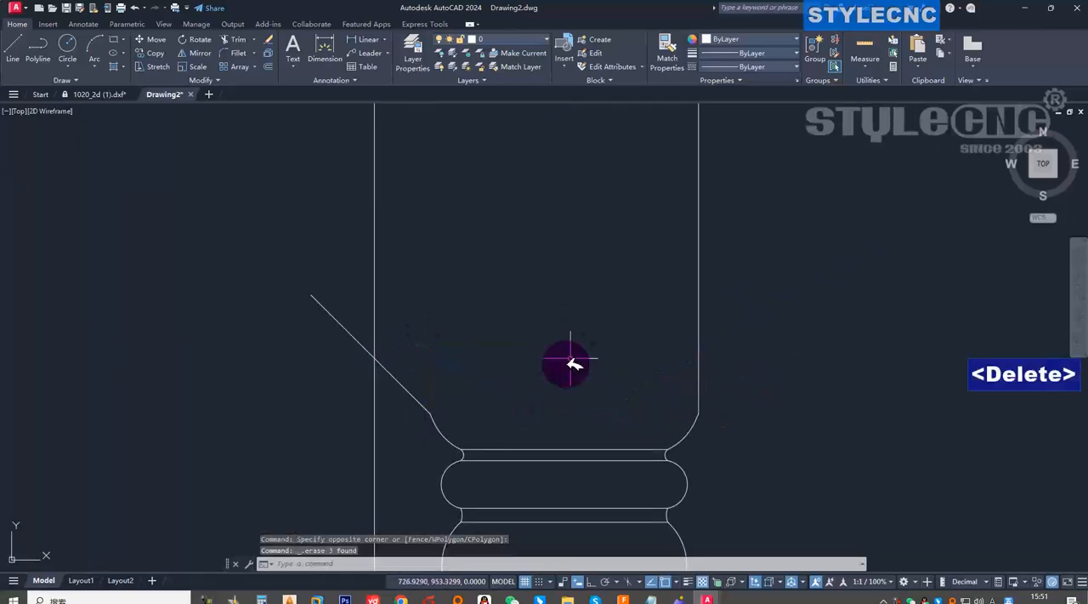
Erase the top block's right edge with its shoulder arc, along with the block's top edge.
scroll(620, 367, "down", 6)
scroll(664, 379, "up", 4)
left_click(651, 392)
left_click(557, 314)
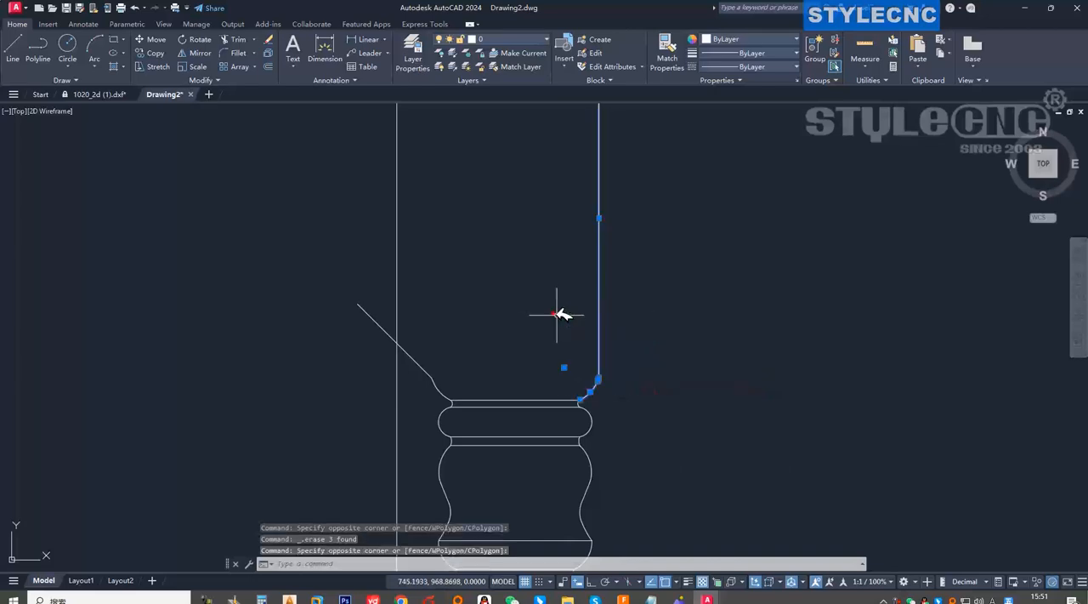
key("Delete")
scroll(544, 287, "down", 3)
left_click(475, 175)
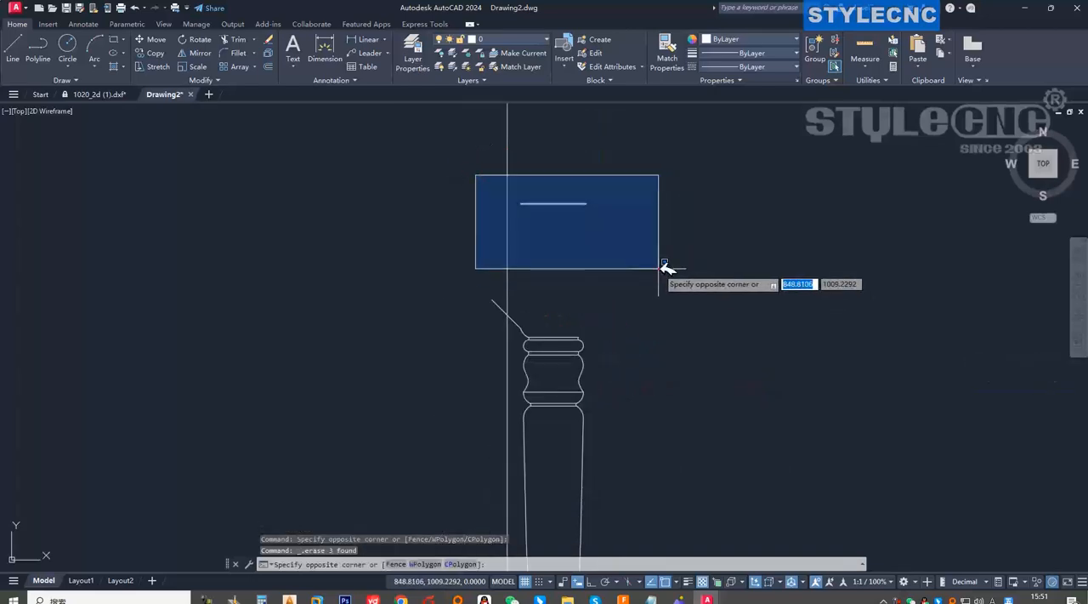
left_click(664, 266)
key("Delete")
Erase the two horizontal lines across the leg's uppermost groove.
scroll(561, 341, "up", 4)
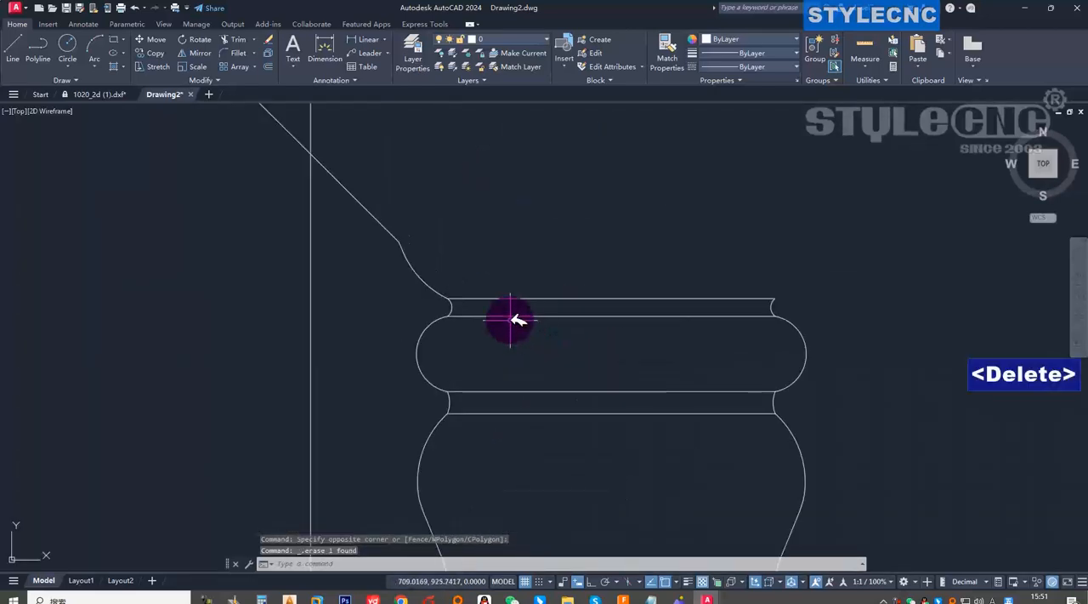
left_click(652, 355)
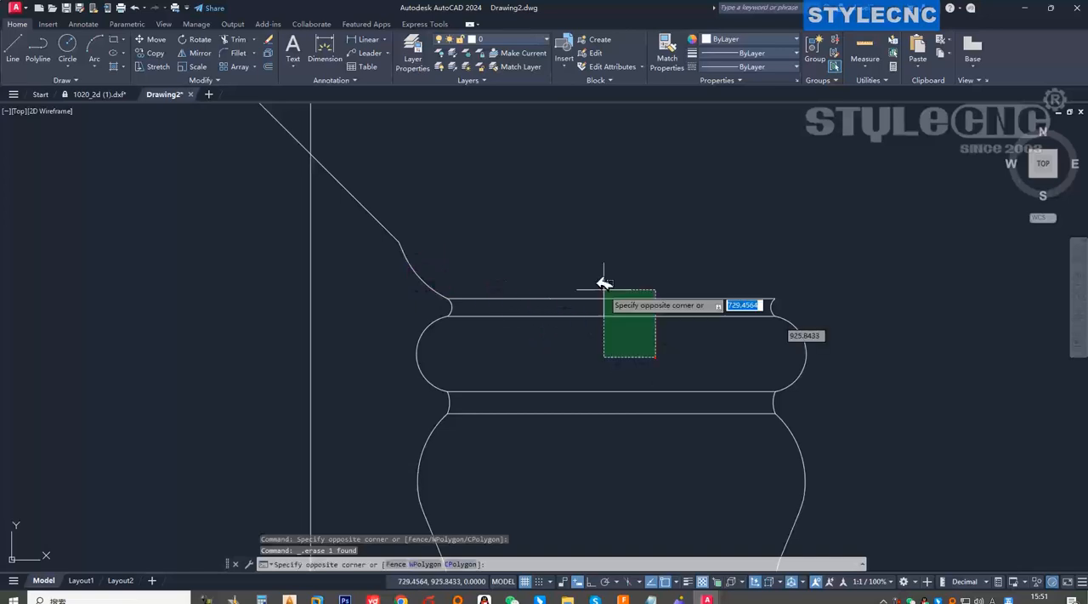
left_click(584, 263)
key("Delete")
Erase the leg's entire right-side profile together with all remaining horizontal lines across the leg, down to its bottom edge.
scroll(646, 246, "down", 5)
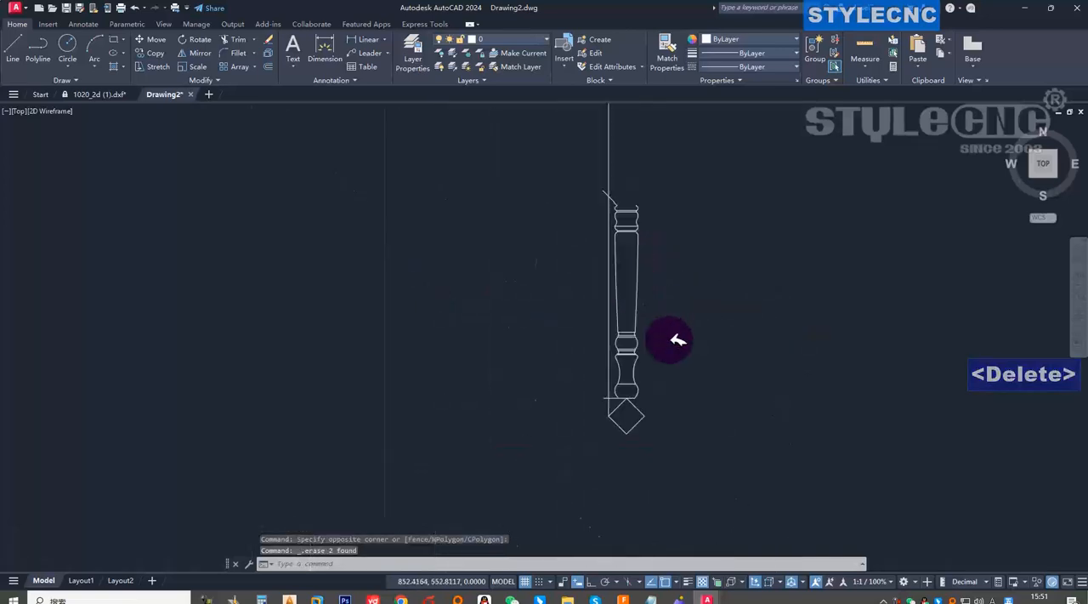
scroll(601, 478, "up", 4)
left_click(592, 500)
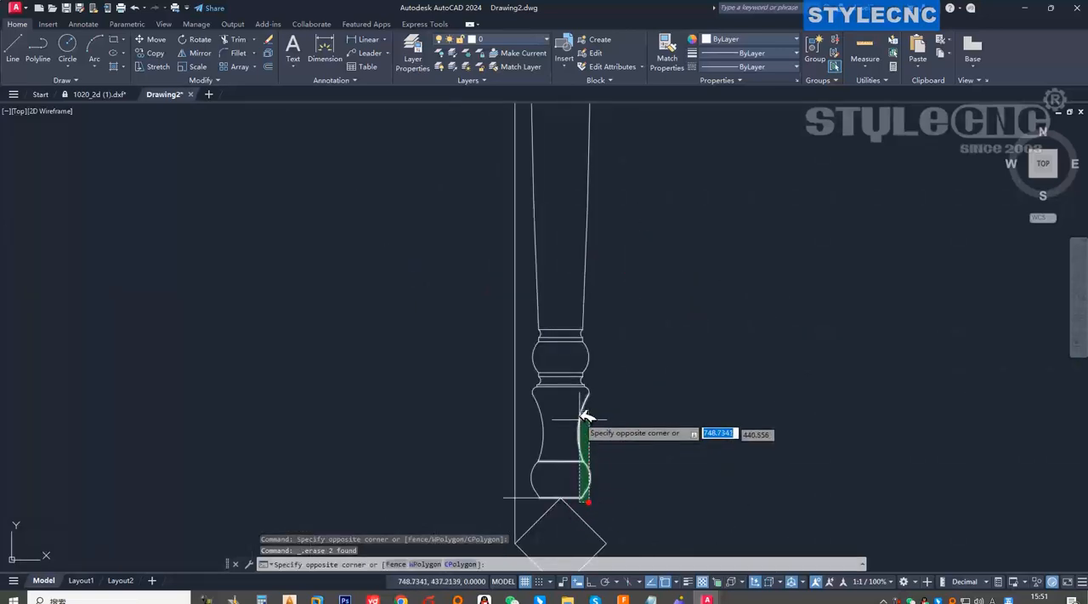
scroll(585, 230, "down", 3)
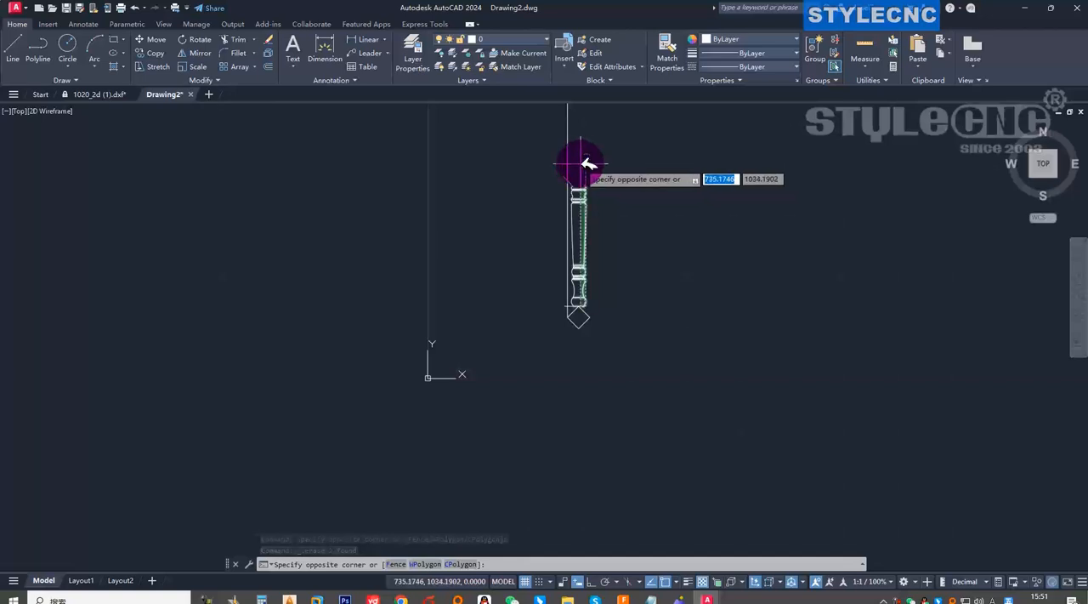
scroll(596, 166, "up", 7)
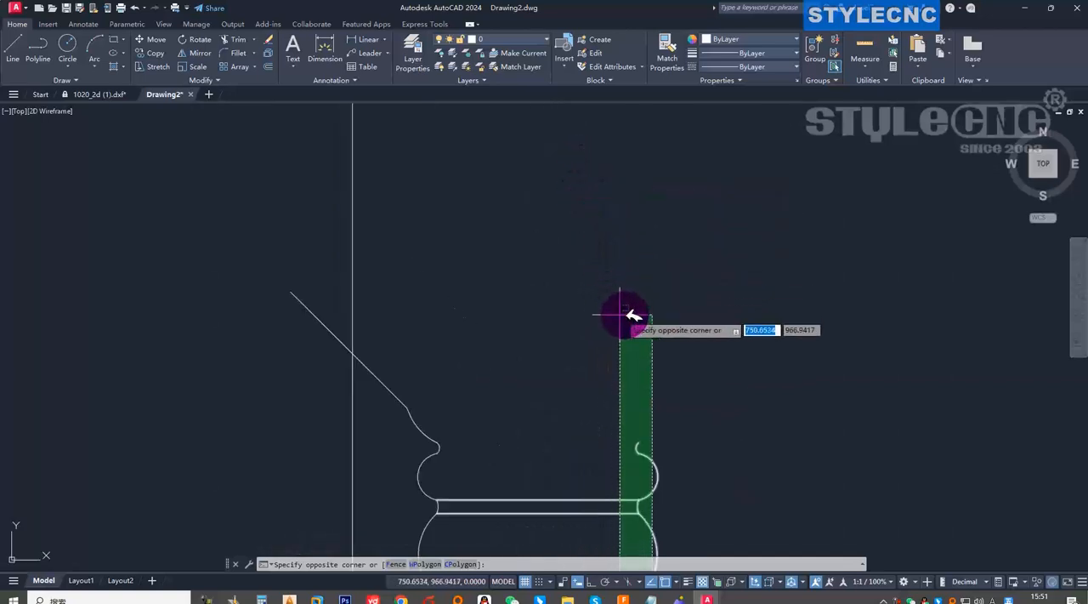
left_click(609, 312)
scroll(621, 298, "down", 4)
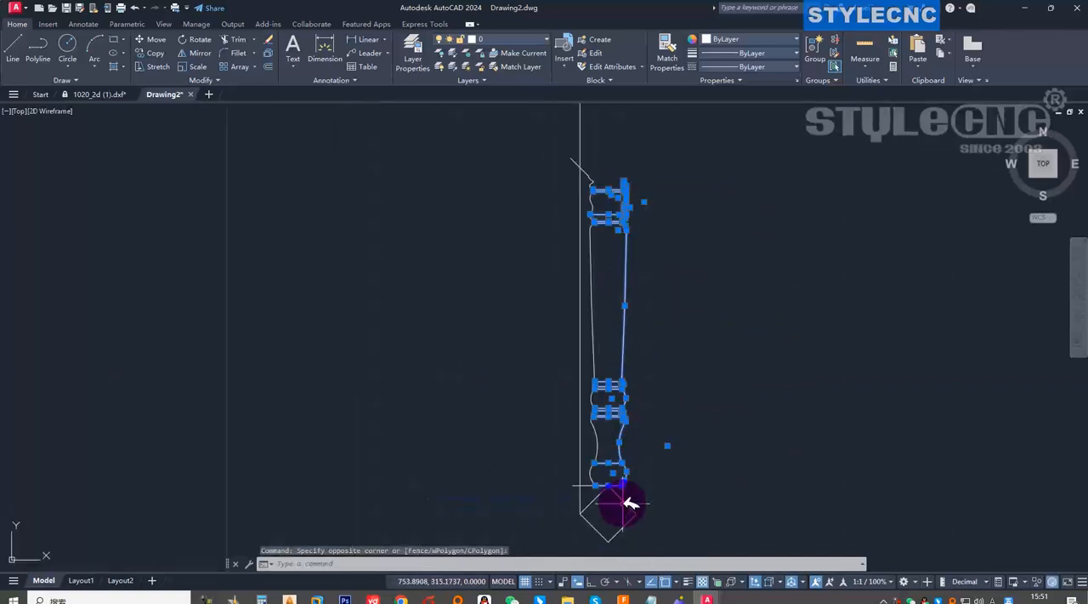
scroll(623, 502, "up", 5)
key("Delete")
Examine the left profile curve from the diagonal line at its upper end down to the rotated square.
scroll(616, 435, "down", 4)
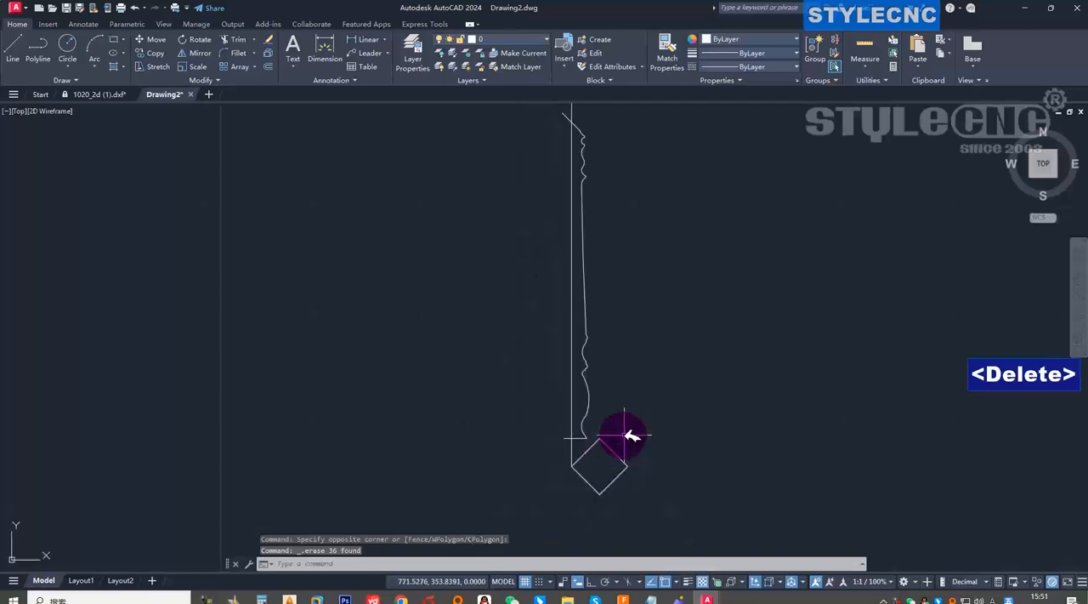
scroll(527, 336, "up", 5)
scroll(553, 391, "down", 3)
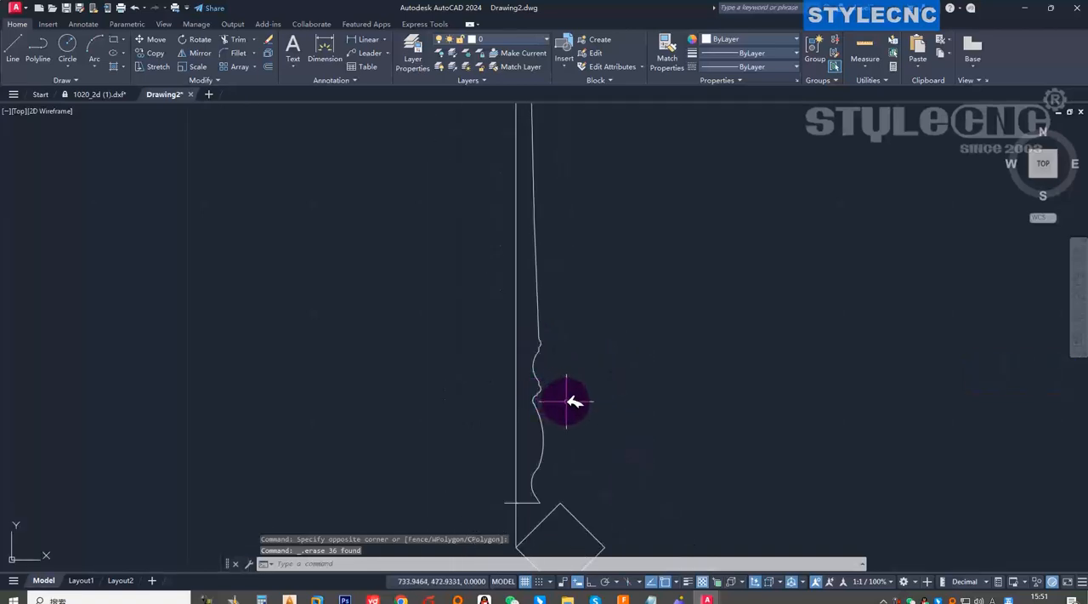
scroll(575, 272, "up", 5)
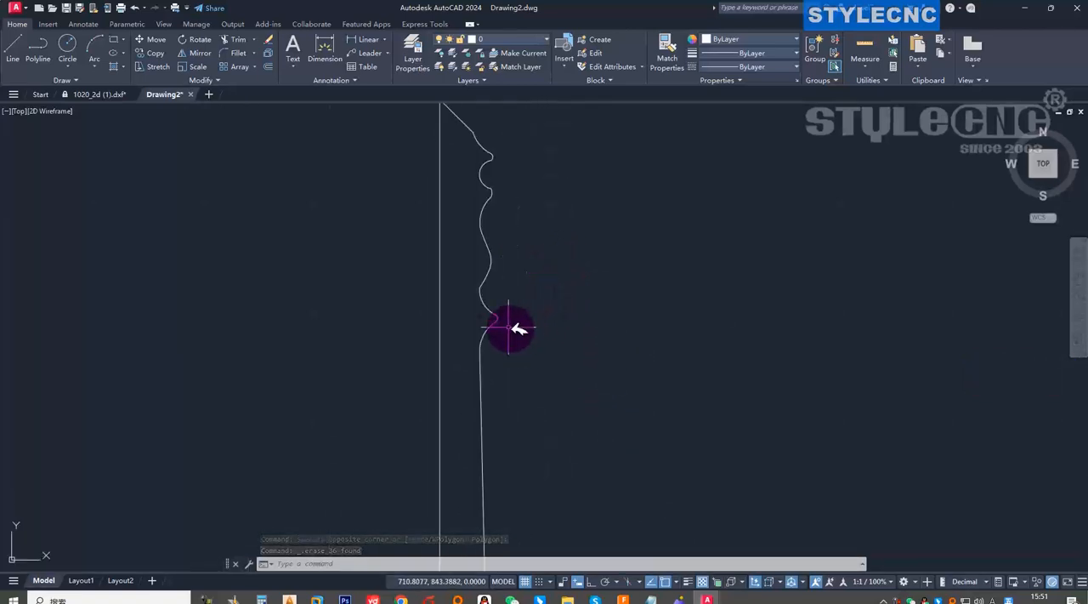
scroll(485, 321, "up", 4)
scroll(535, 314, "down", 6)
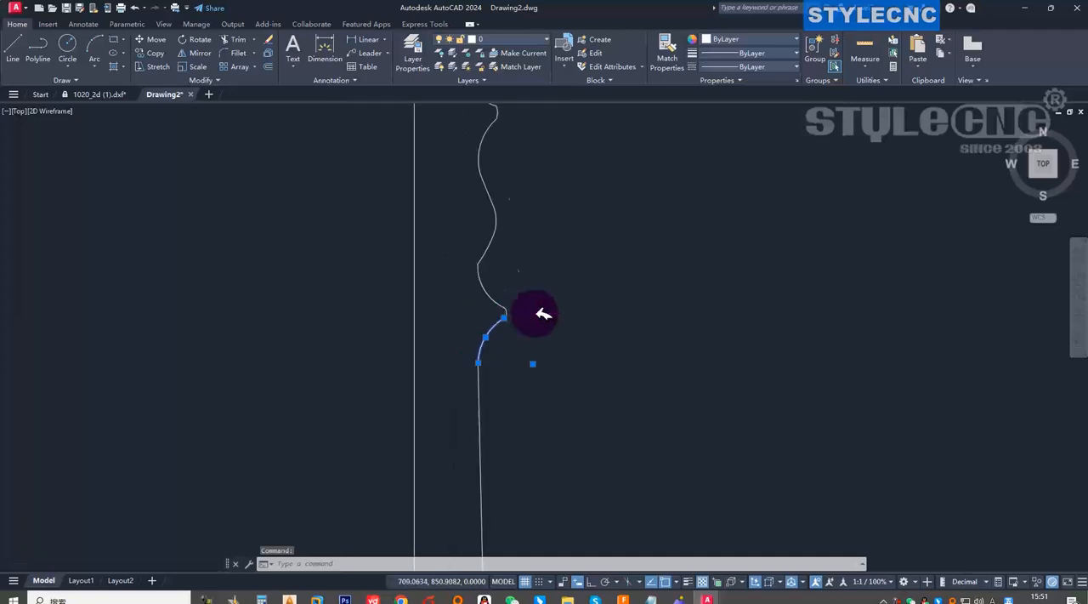
scroll(536, 425, "up", 5)
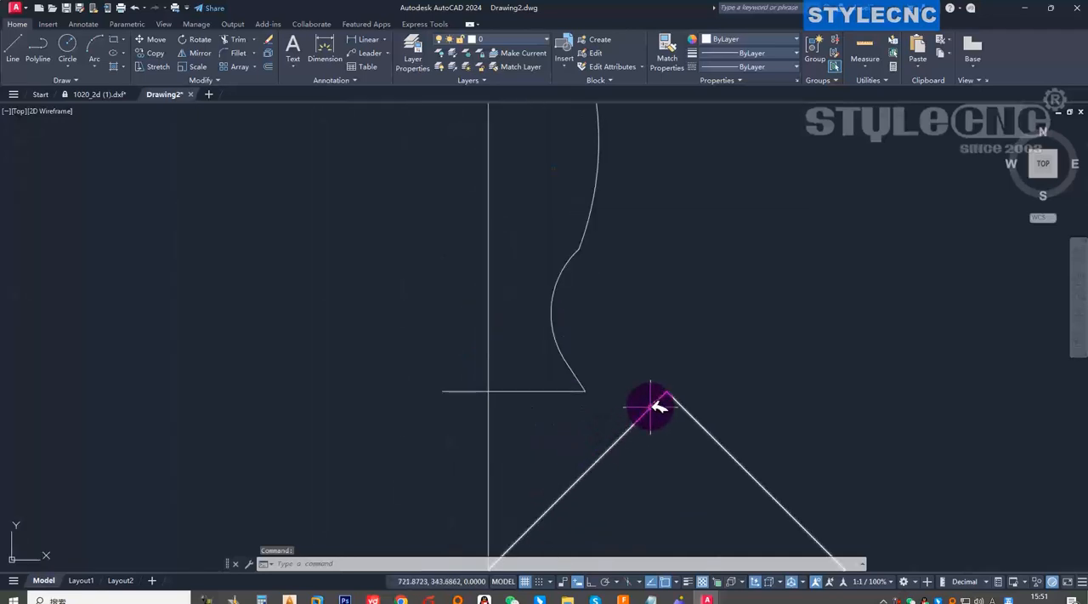
scroll(651, 395, "down", 4)
scroll(655, 398, "up", 2)
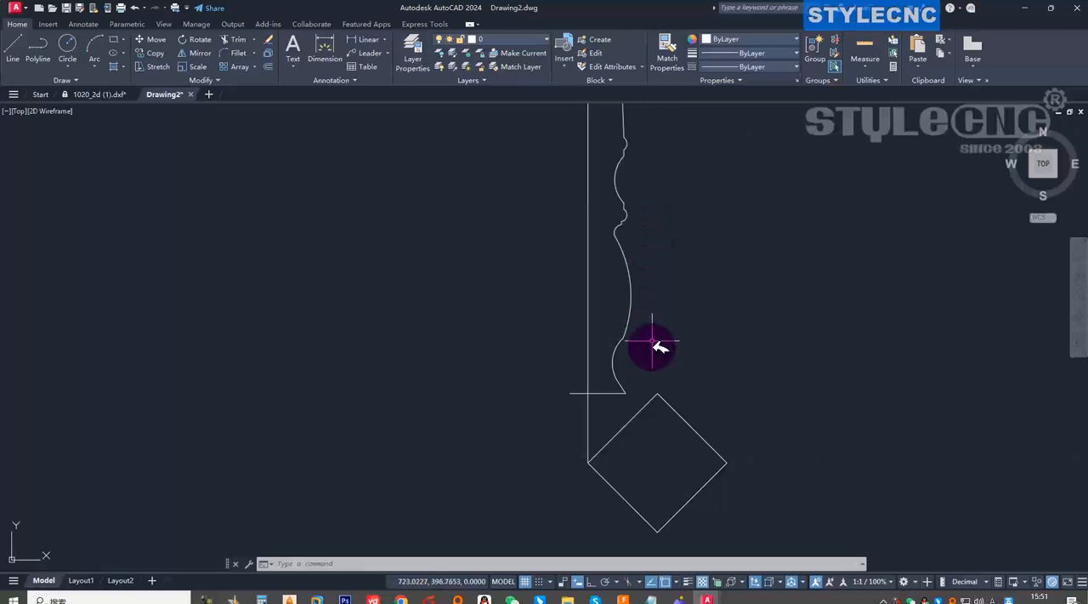
scroll(670, 395, "down", 4)
scroll(662, 420, "up", 4)
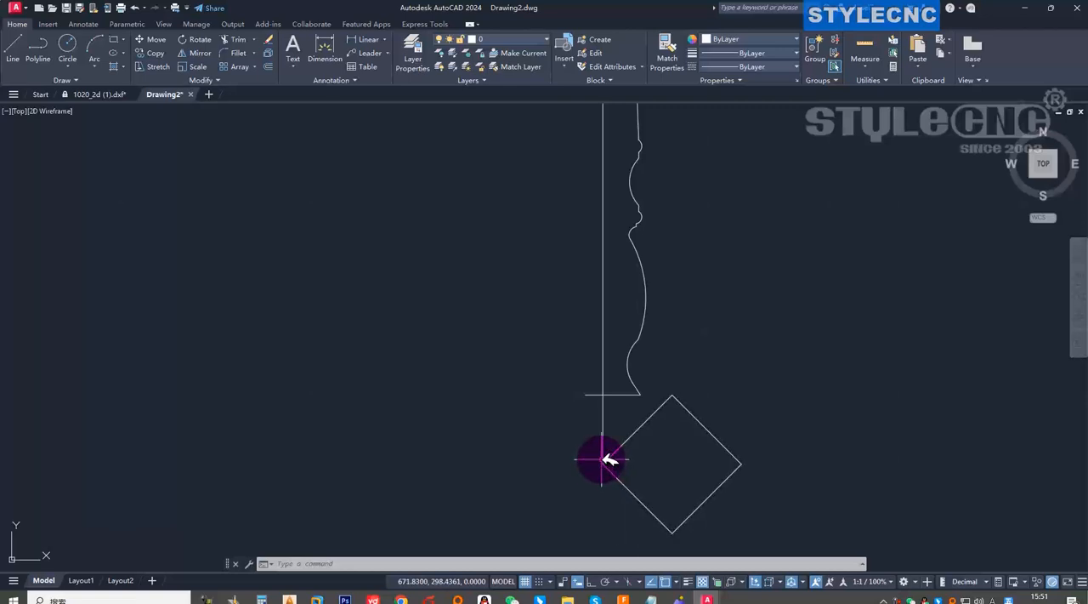
scroll(611, 466, "down", 5)
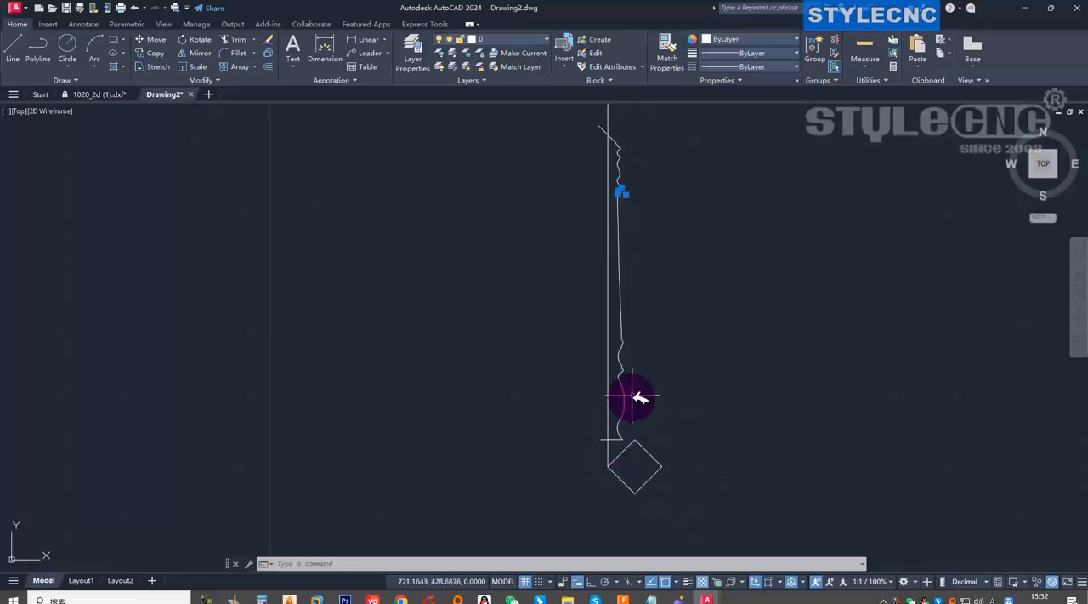
scroll(632, 250, "down", 2)
scroll(619, 323, "up", 5)
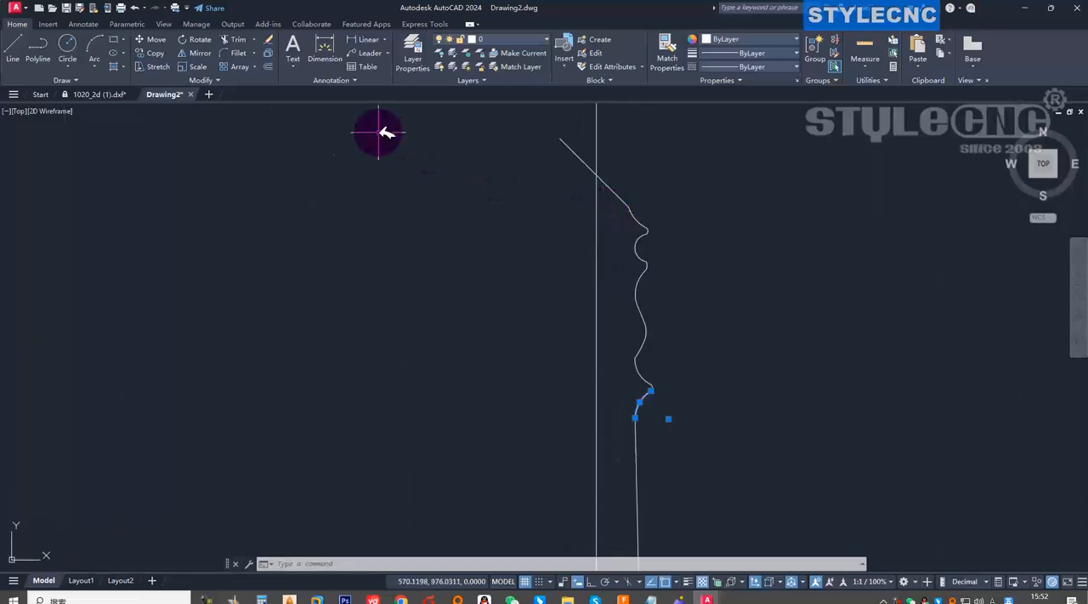
key("Escape")
Trim the diagonal line's overhang beyond the vertical line at the leg profile's upper end.
left_click(234, 39)
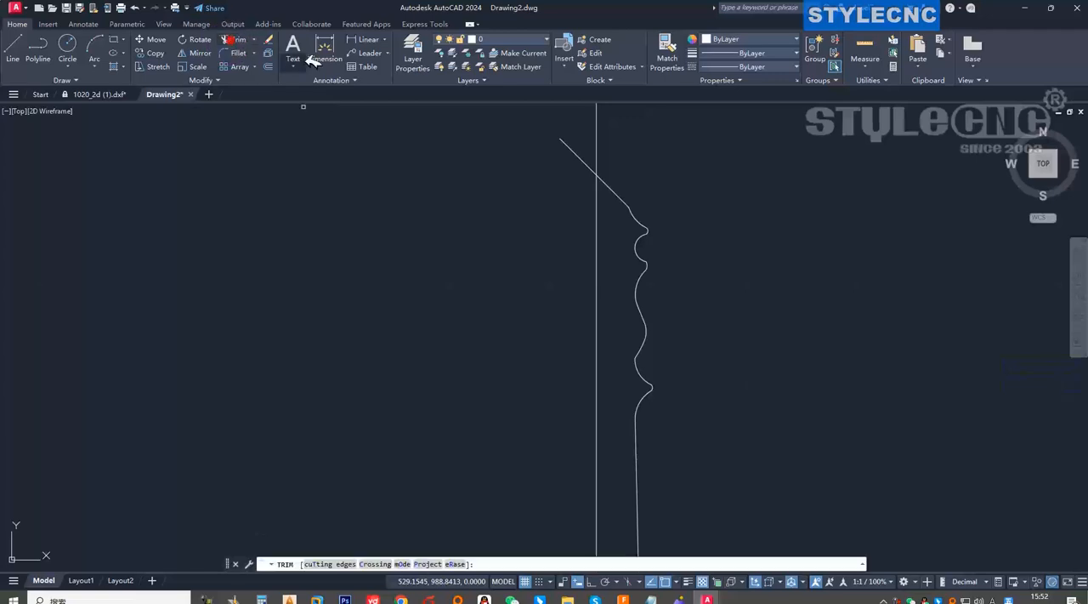
left_click(589, 158)
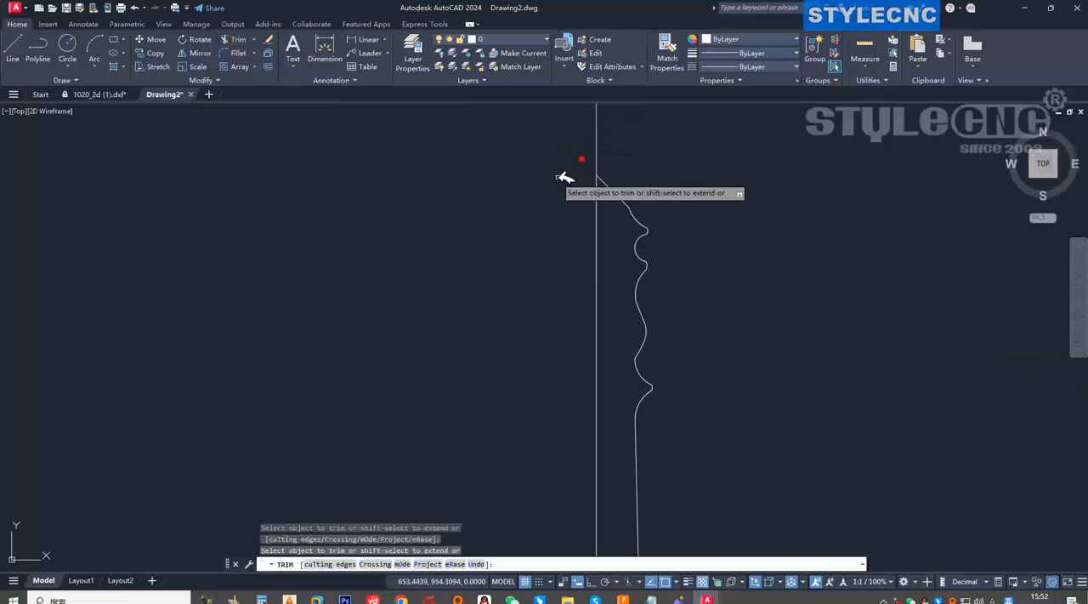
scroll(603, 161, "down", 4)
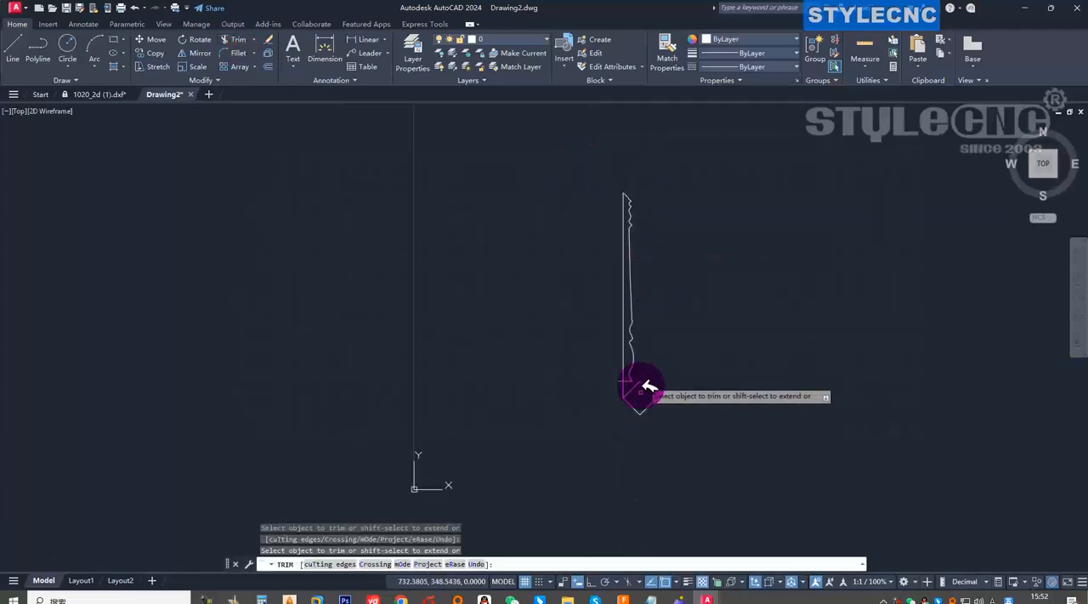
Trim the bottom edge's stub outside the vertical line and the vertical line's extension below the bottom edge.
scroll(625, 385, "up", 6)
scroll(650, 370, "up", 4)
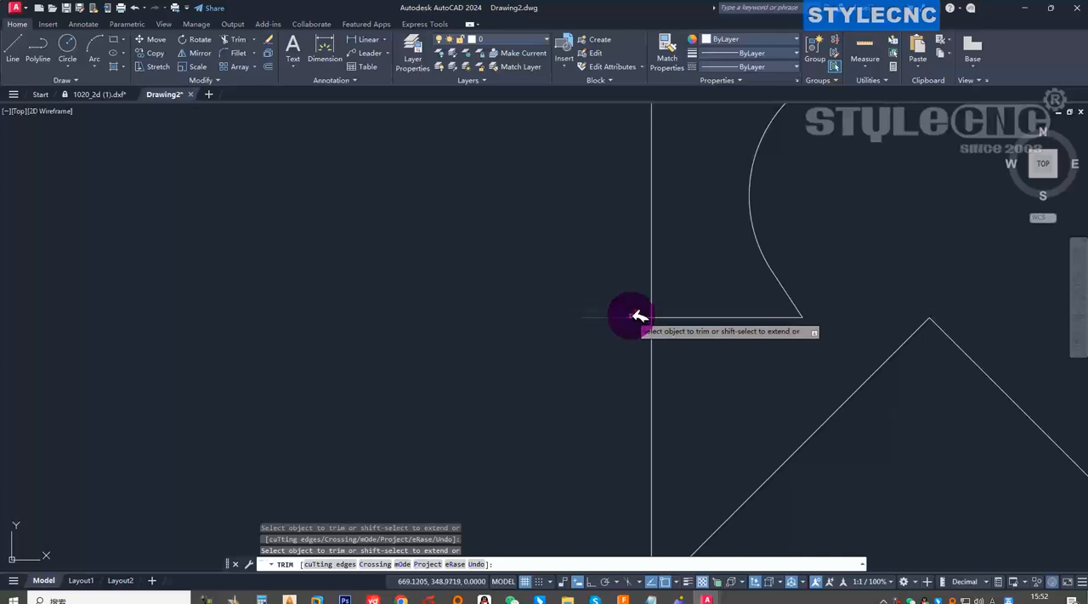
left_click(640, 316)
left_click(654, 348)
scroll(605, 362, "down", 7)
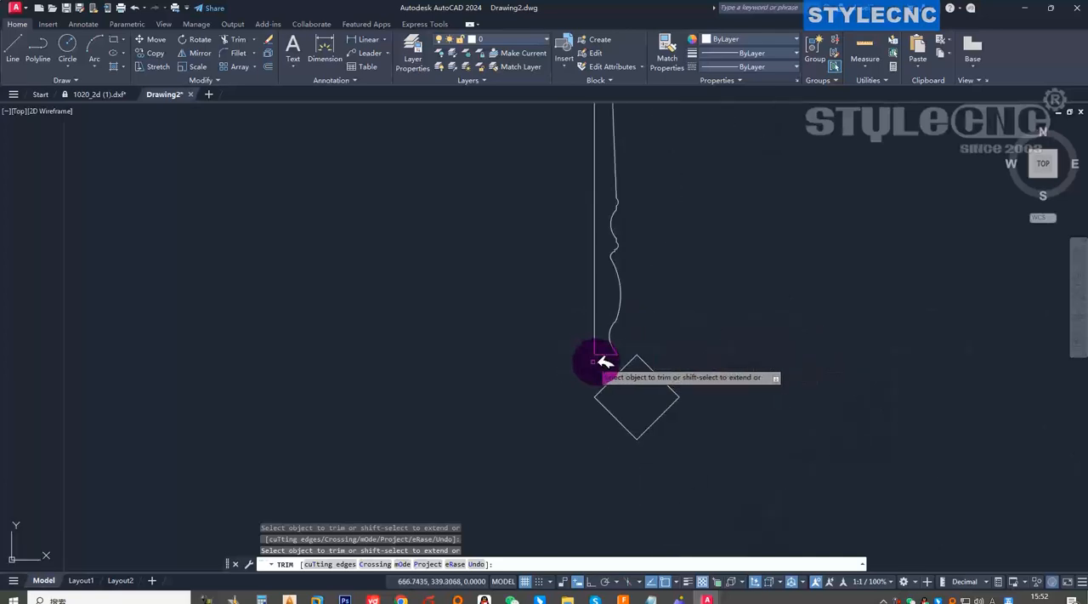
key("Escape")
Erase the long vertical line running beside the leg profile.
scroll(605, 353, "down", 5)
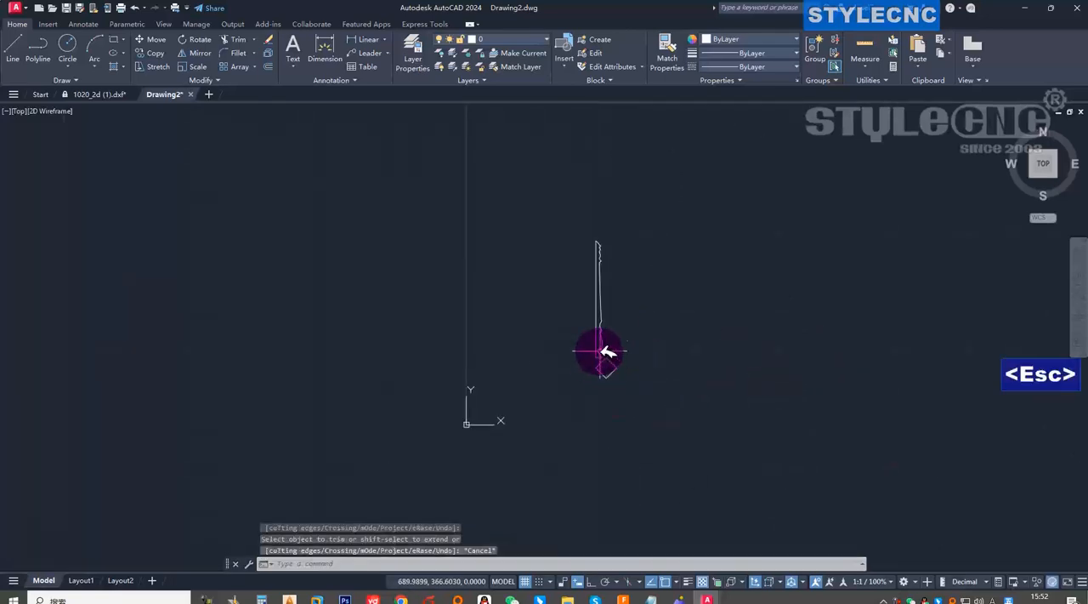
scroll(605, 351, "up", 6)
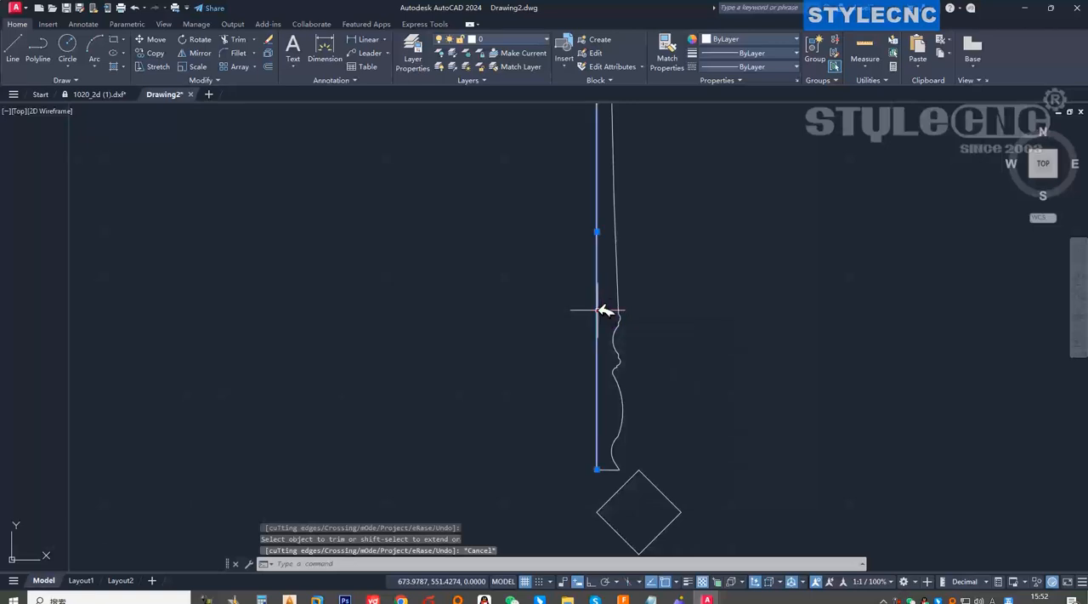
scroll(555, 350, "down", 4)
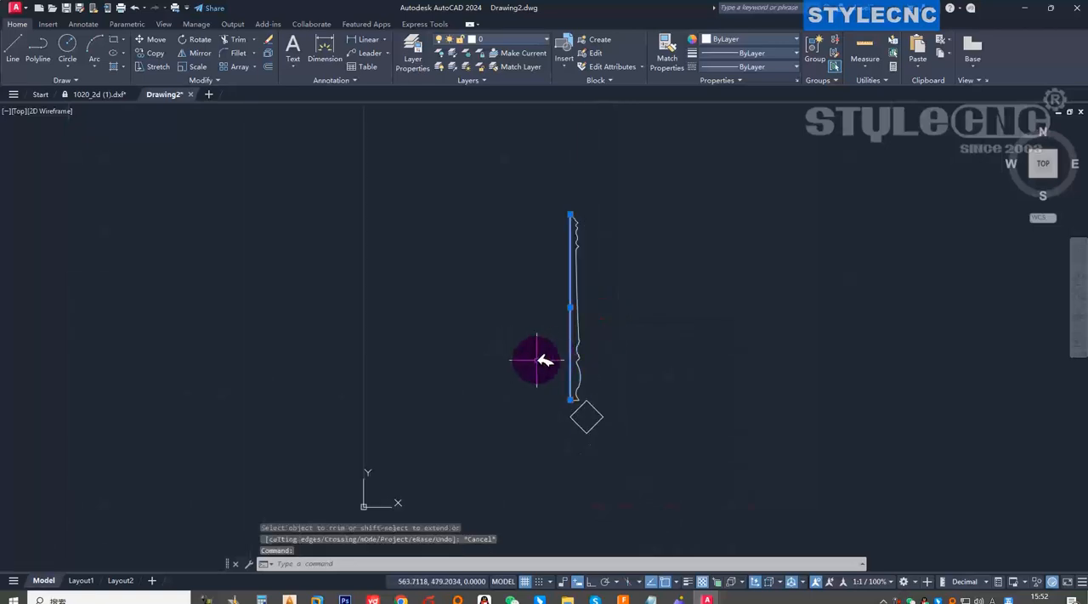
key("Delete")
Erase the rotated square below the leg profile.
scroll(587, 392, "up", 4)
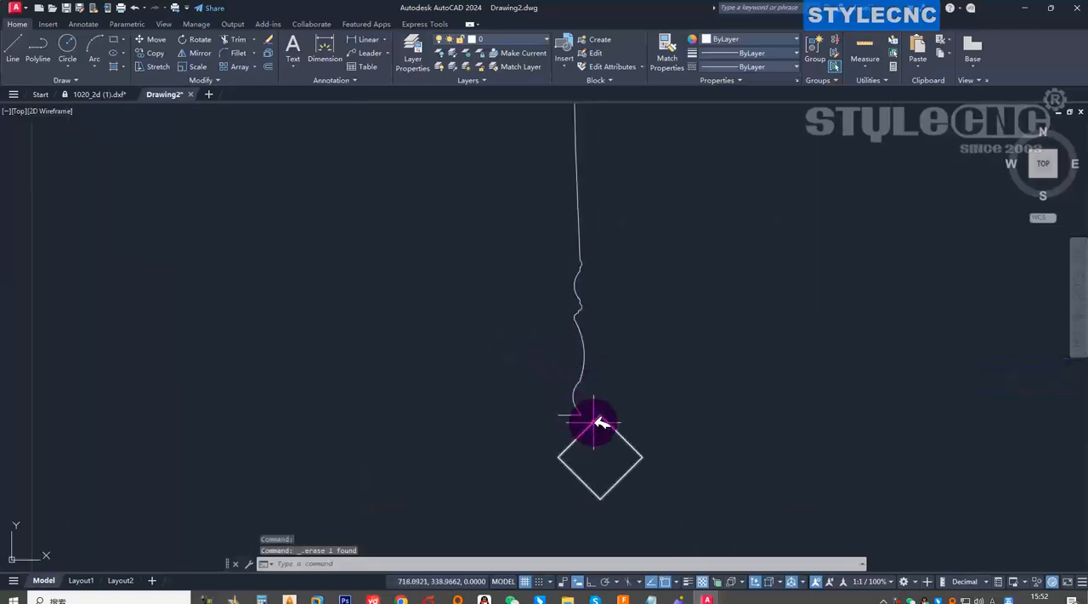
left_click(666, 473)
left_click(621, 450)
key("Delete")
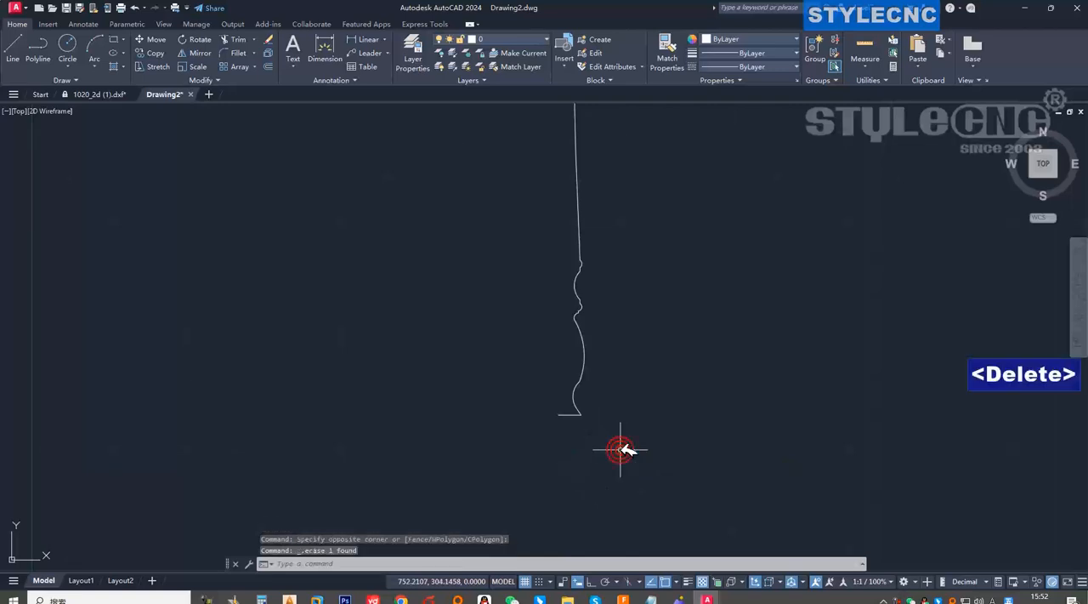
Examine how the arcs and lines meet along the lower turned part of the leg profile.
scroll(581, 403, "down", 3)
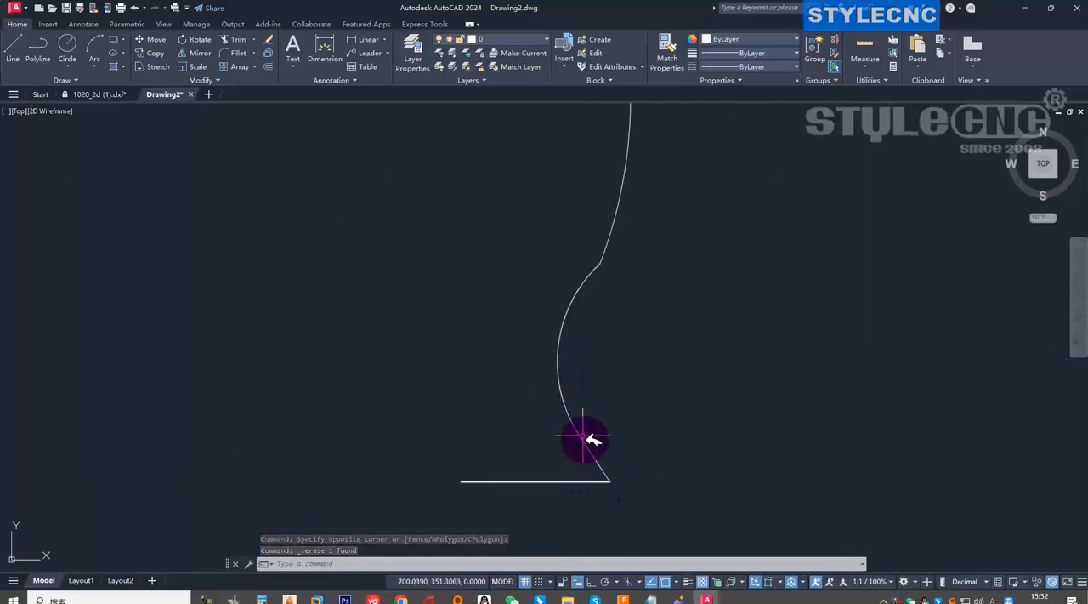
left_click(602, 260)
scroll(603, 258, "up", 5)
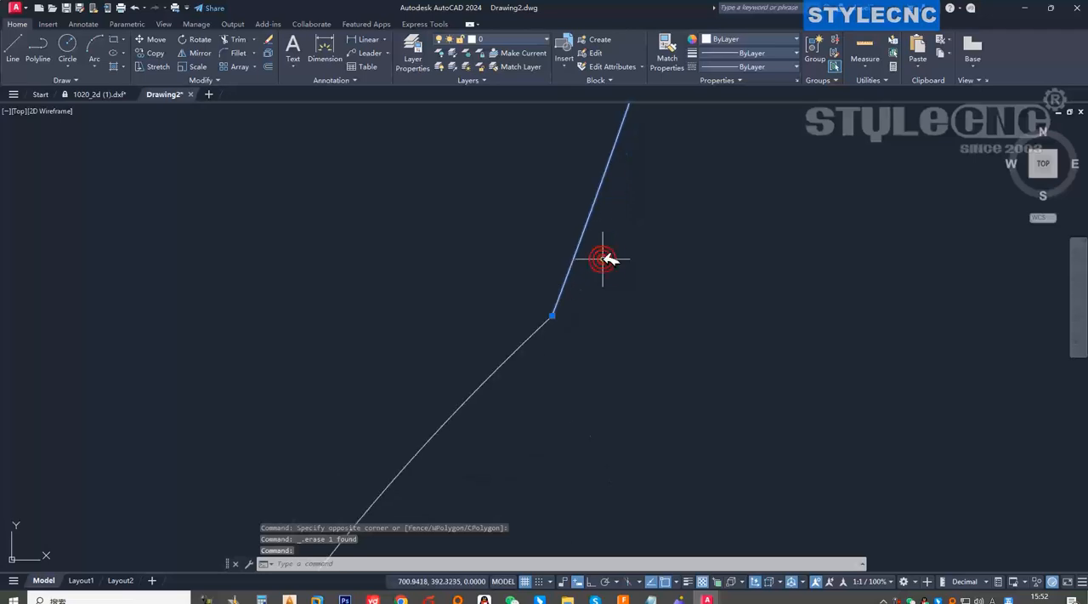
middle_click_drag(563, 324, 557, 305)
key("Escape")
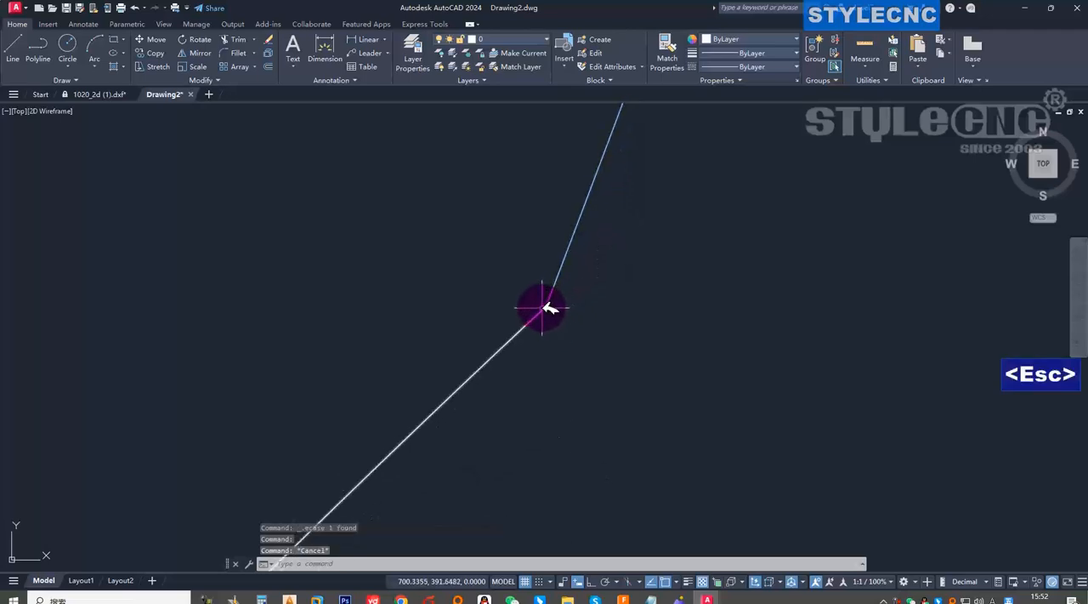
scroll(549, 307, "down", 5)
scroll(619, 280, "down", 2)
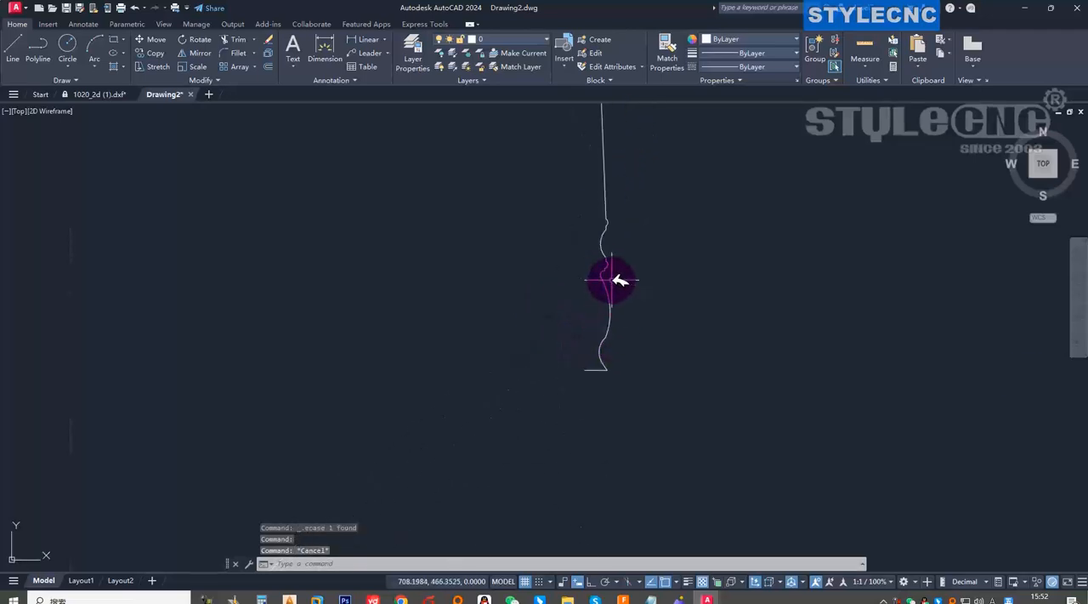
scroll(612, 280, "up", 7)
scroll(550, 206, "up", 5)
scroll(544, 242, "down", 5)
scroll(516, 266, "up", 3)
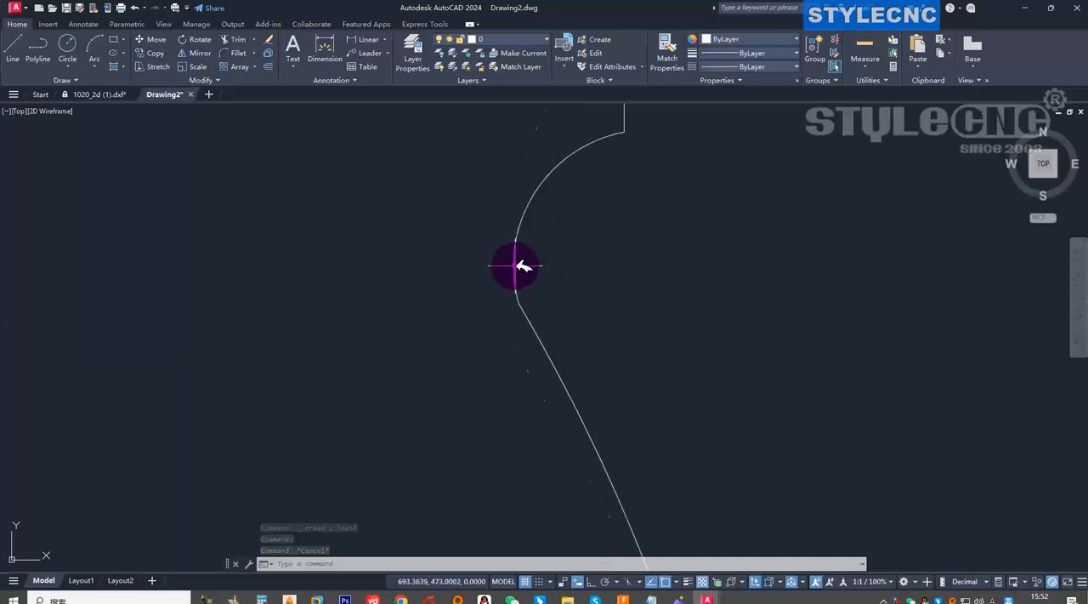
scroll(515, 272, "up", 3)
scroll(604, 360, "down", 9)
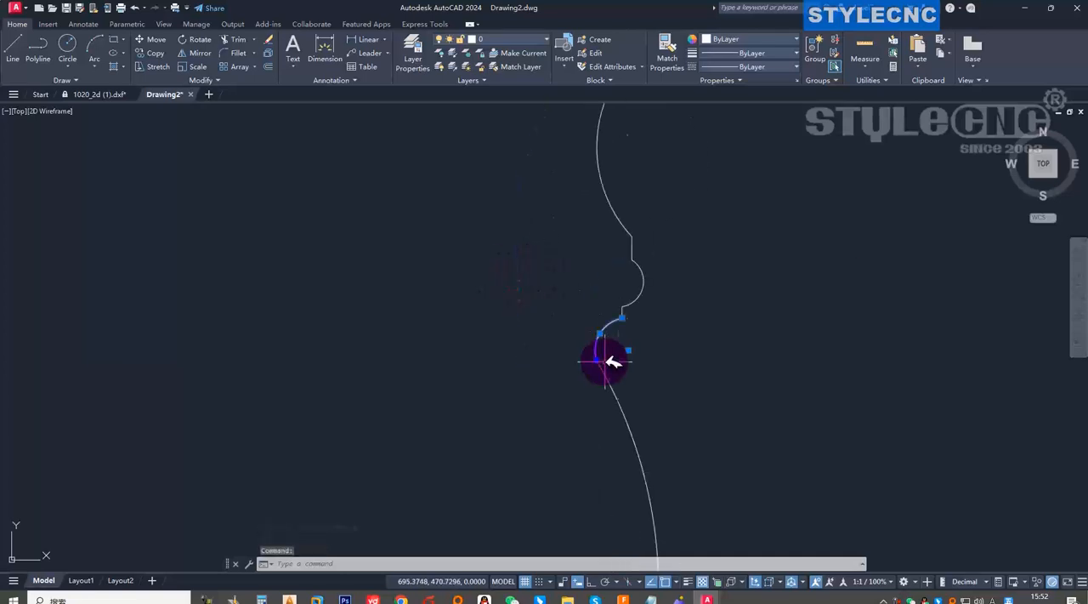
scroll(612, 321, "up", 6)
scroll(644, 372, "down", 6)
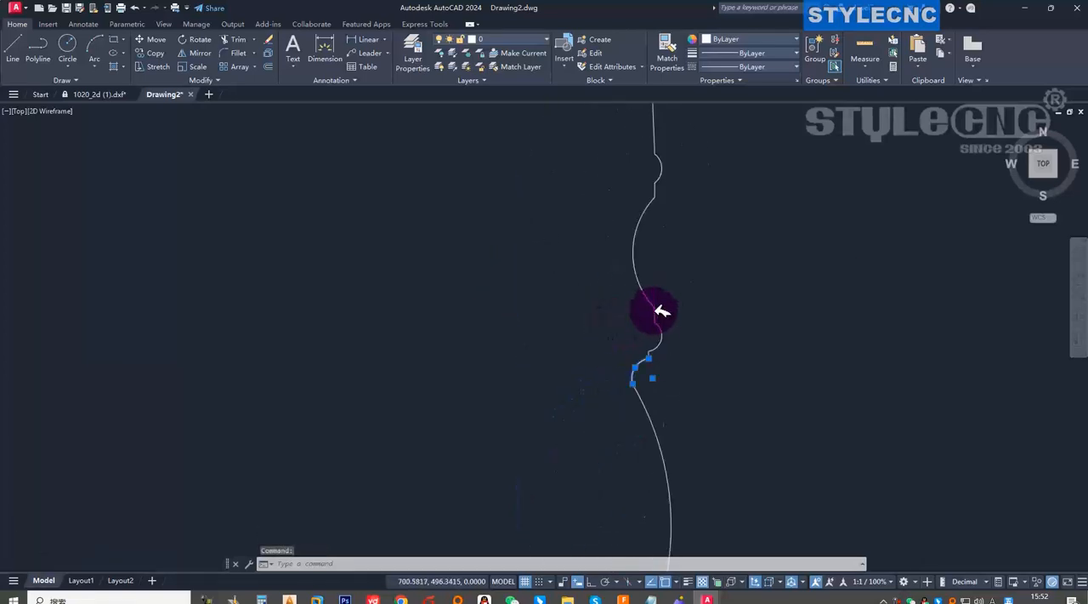
Examine the joints at both ends of the long tapered line and the full extent of the profile.
scroll(660, 249, "down", 2)
scroll(677, 248, "up", 3)
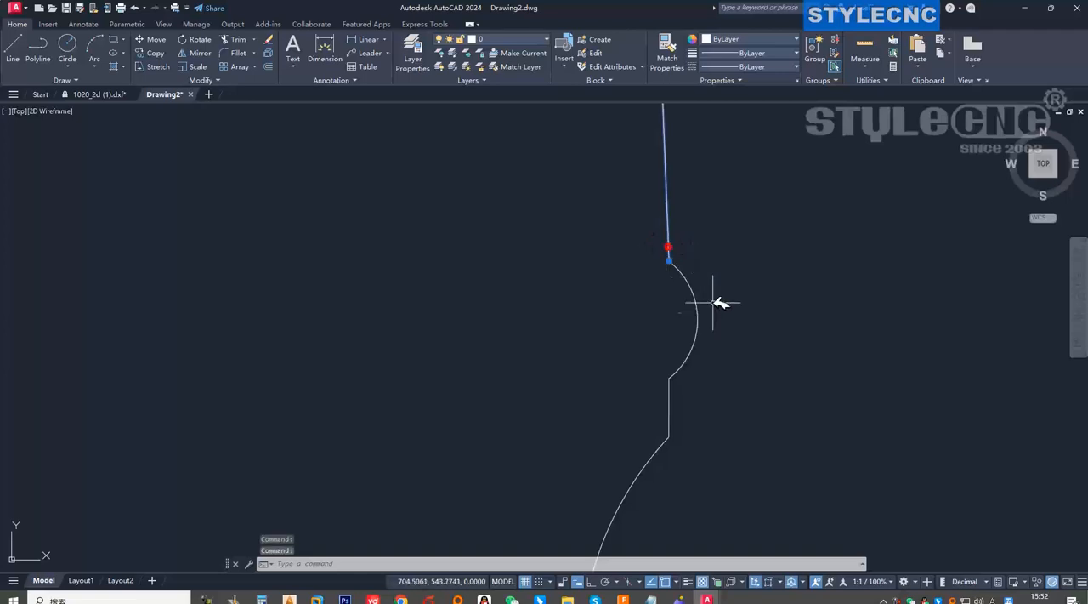
scroll(692, 322, "down", 5)
scroll(705, 254, "up", 6)
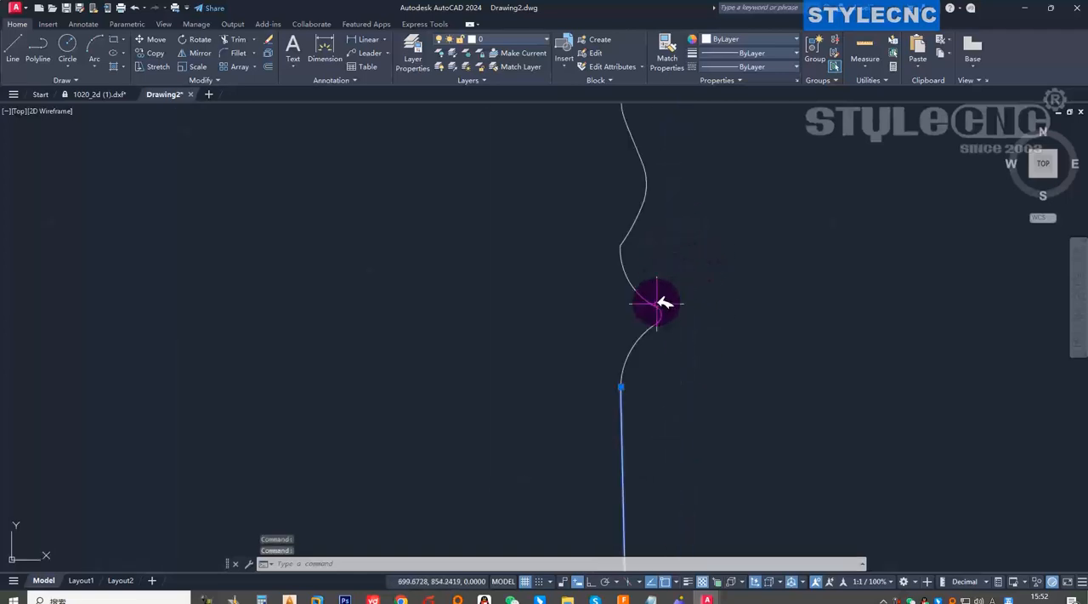
scroll(627, 246, "down", 4)
key("Escape")
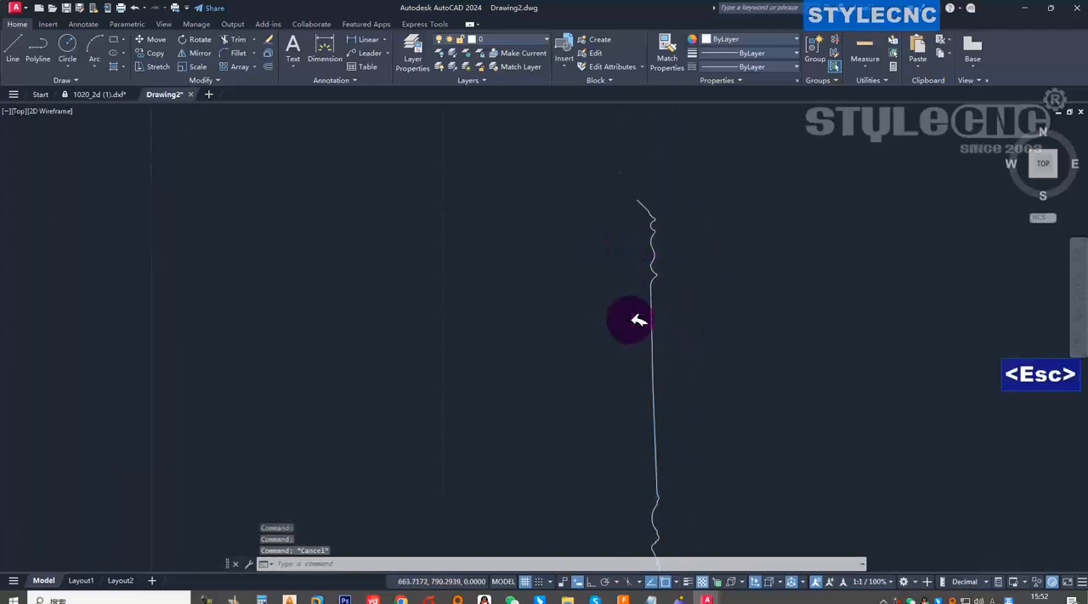
scroll(635, 321, "down", 4)
scroll(649, 391, "up", 4)
scroll(616, 348, "down", 2)
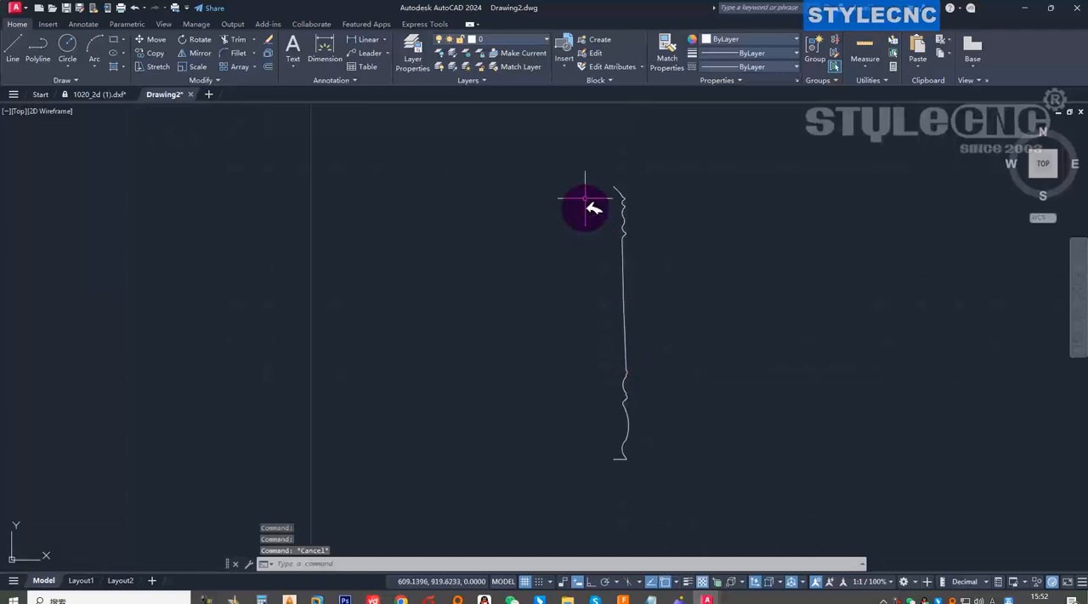
left_click(573, 147)
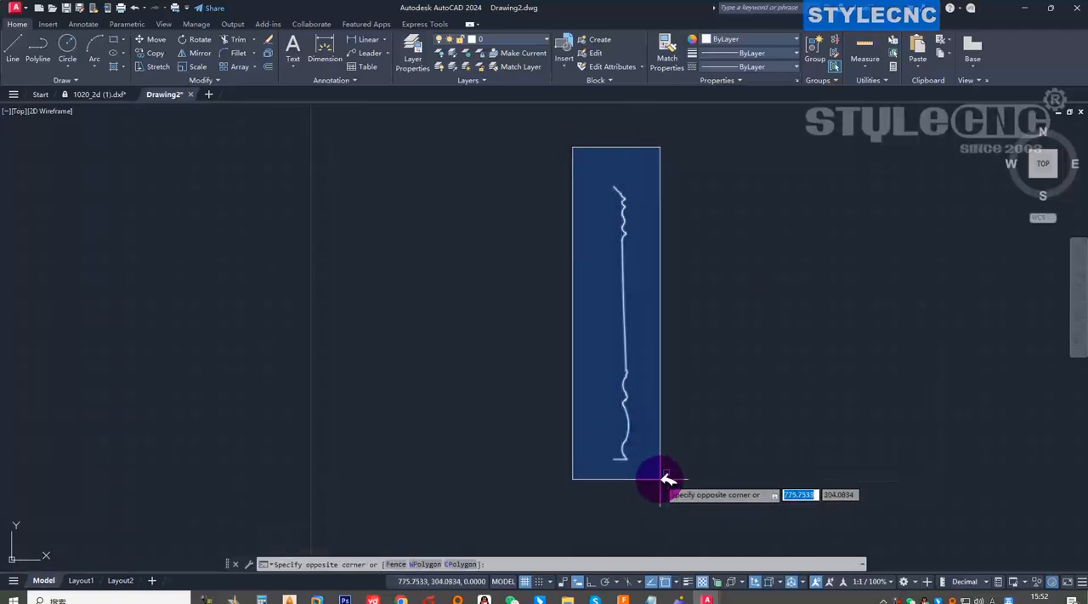
key("Escape")
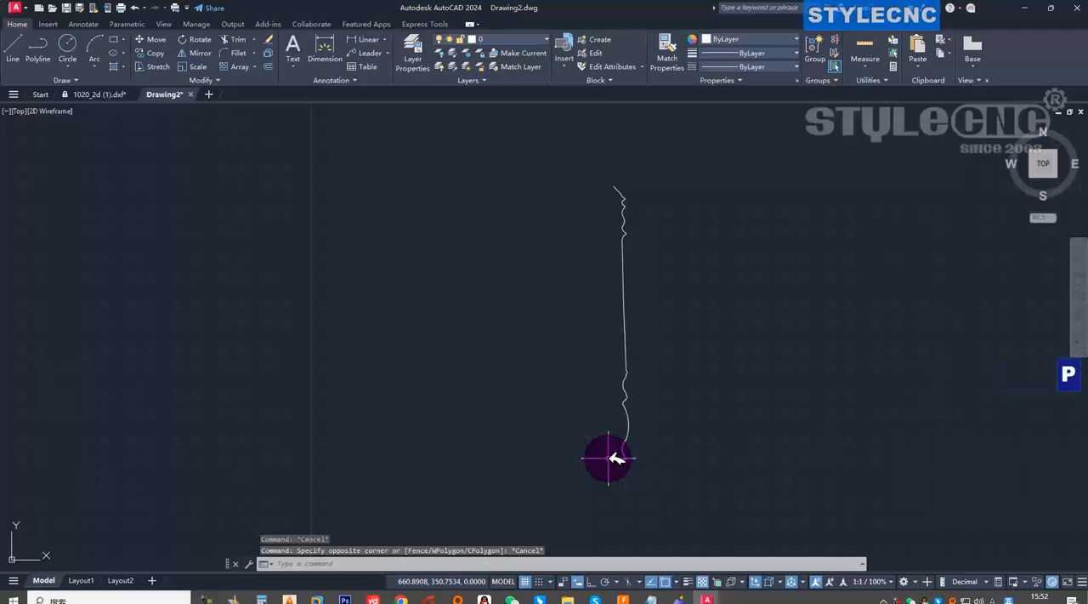
Start a polyline edit (PEDIT) with the Multiple option on all segments of the leg profile.
type("pe")
key("Return")
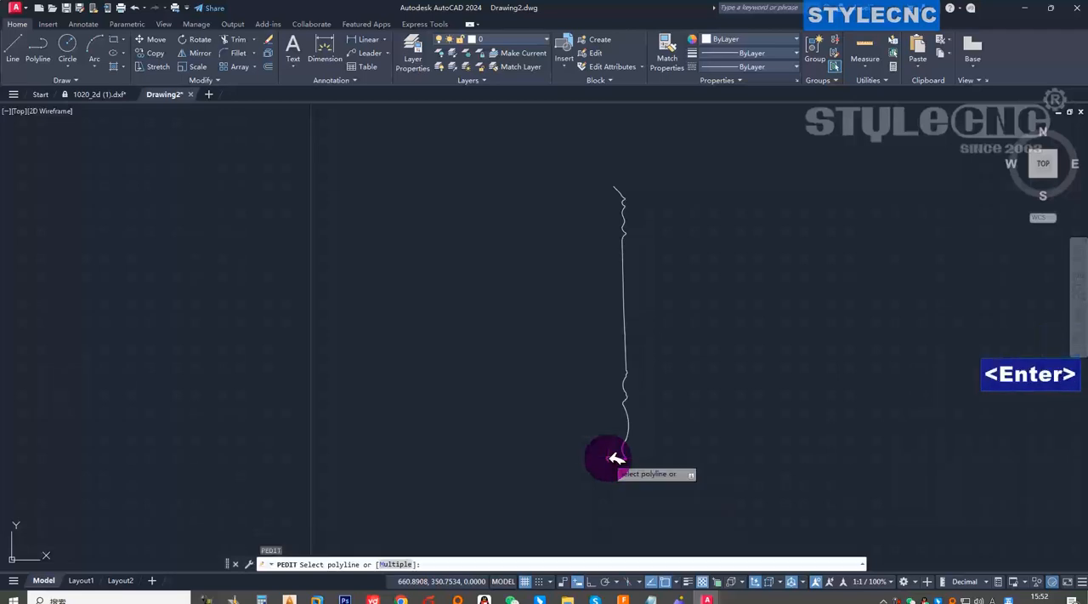
key("space")
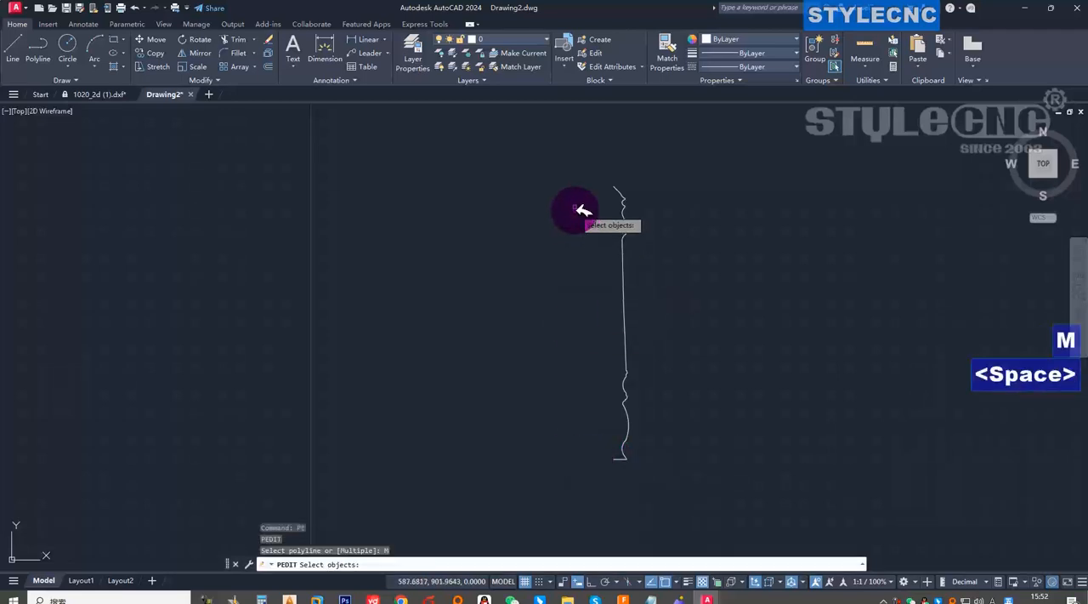
left_click(538, 146)
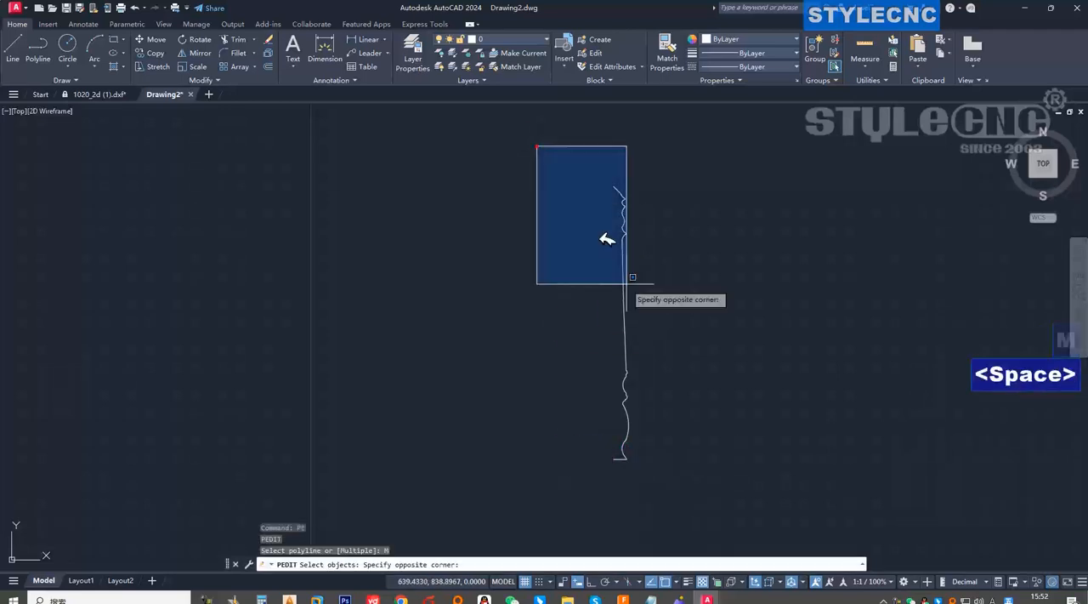
key("space")
left_click(674, 485)
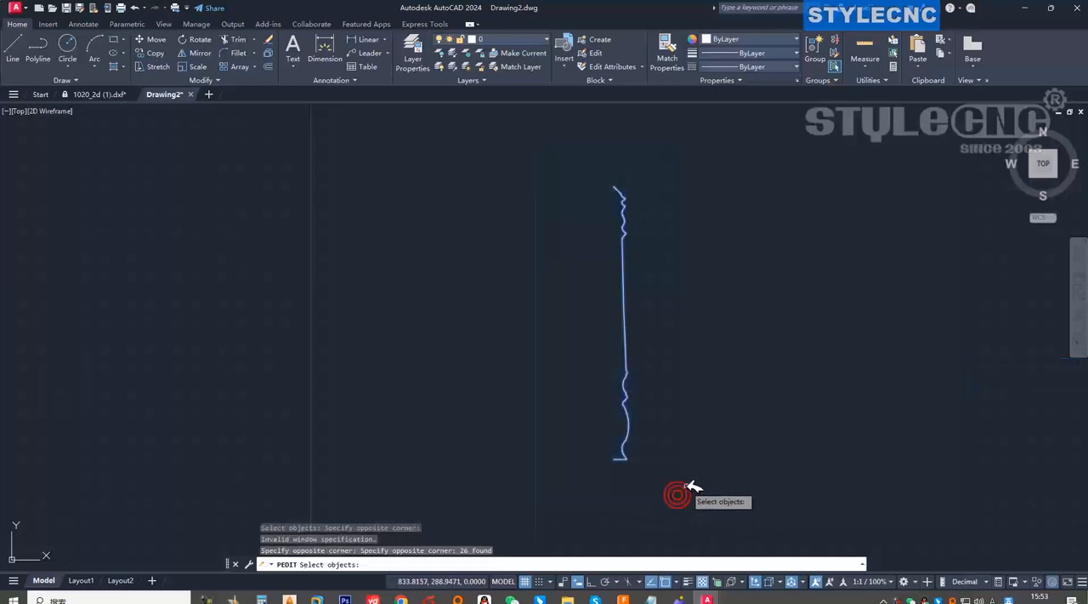
key("Return")
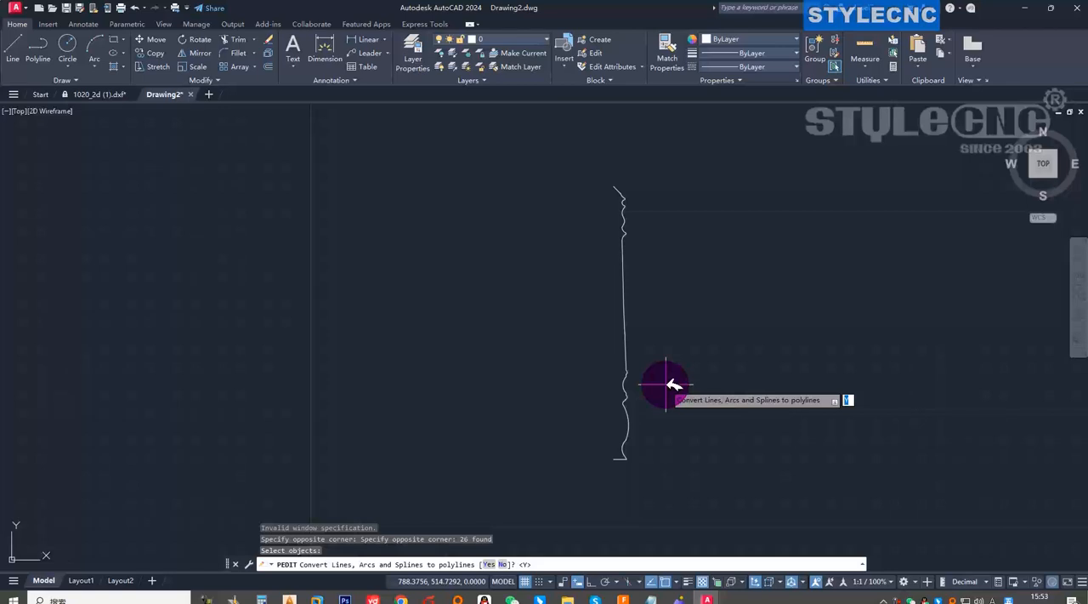
key("ctrl+shift+a")
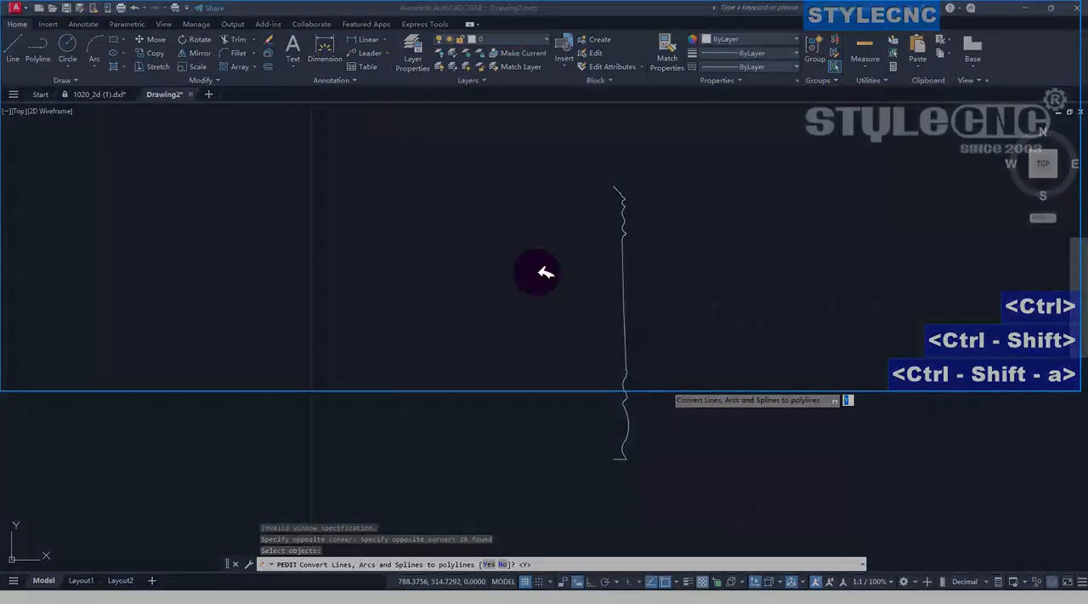
left_click_drag(450, 196, 927, 502)
left_click(561, 520)
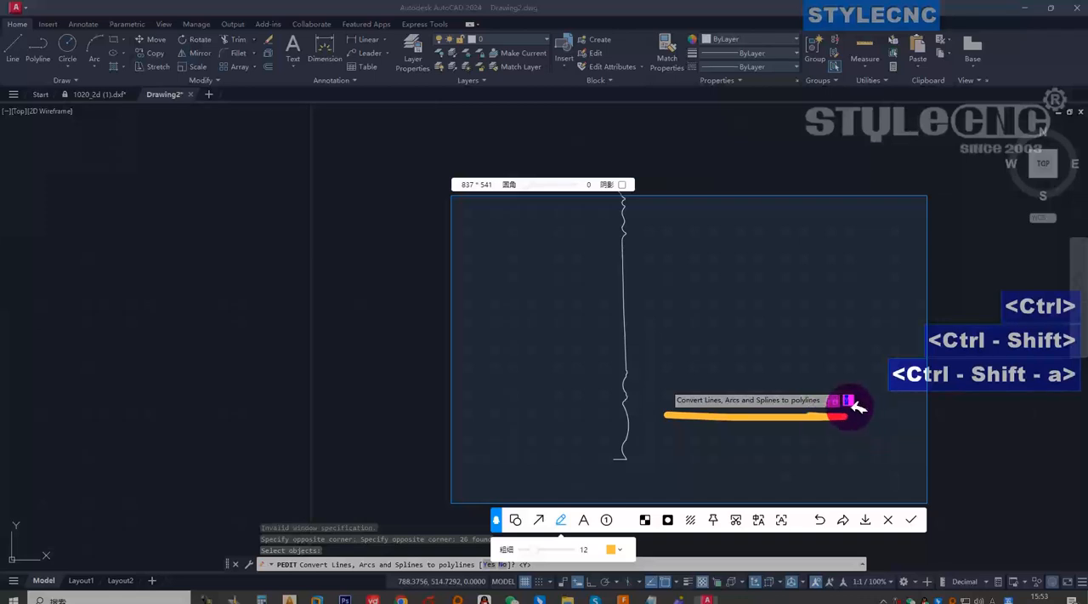
key("Escape")
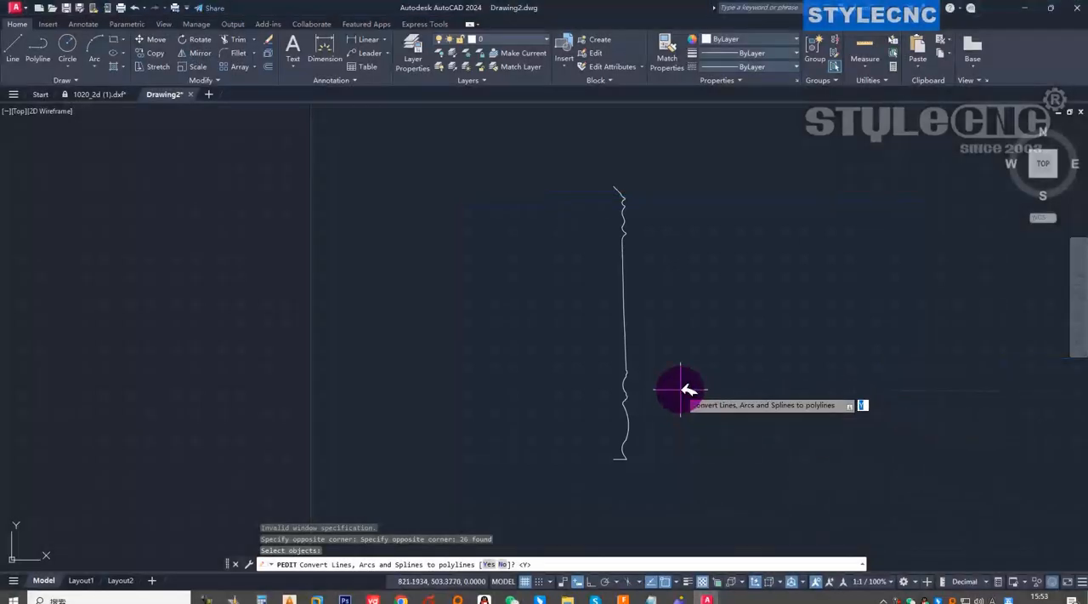
Convert the chosen profile segments to polylines and join them with a fuzz distance of 0.1.
key("Return")
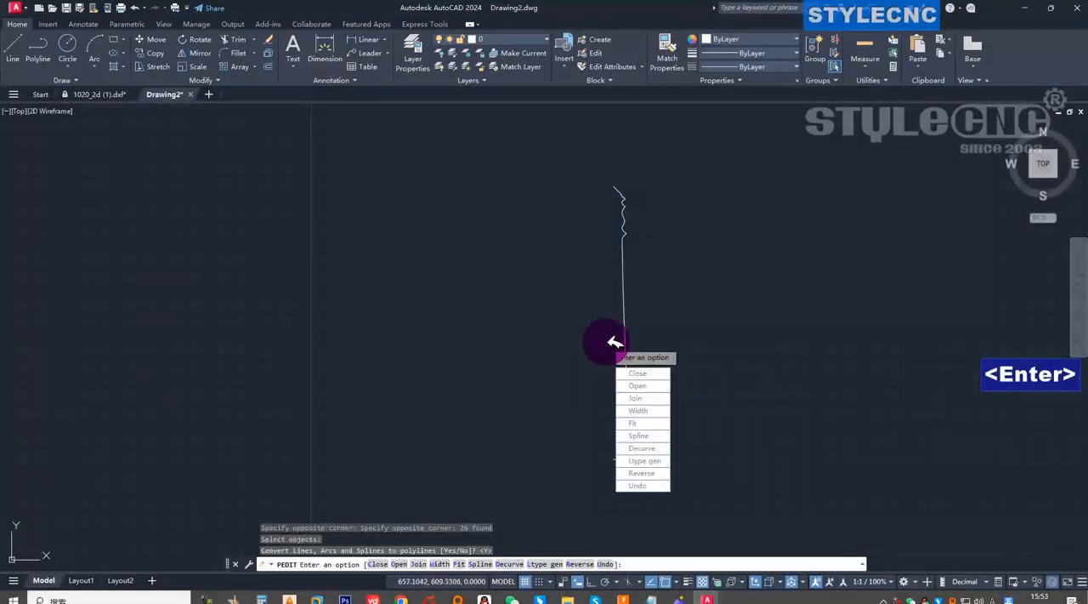
left_click(660, 399)
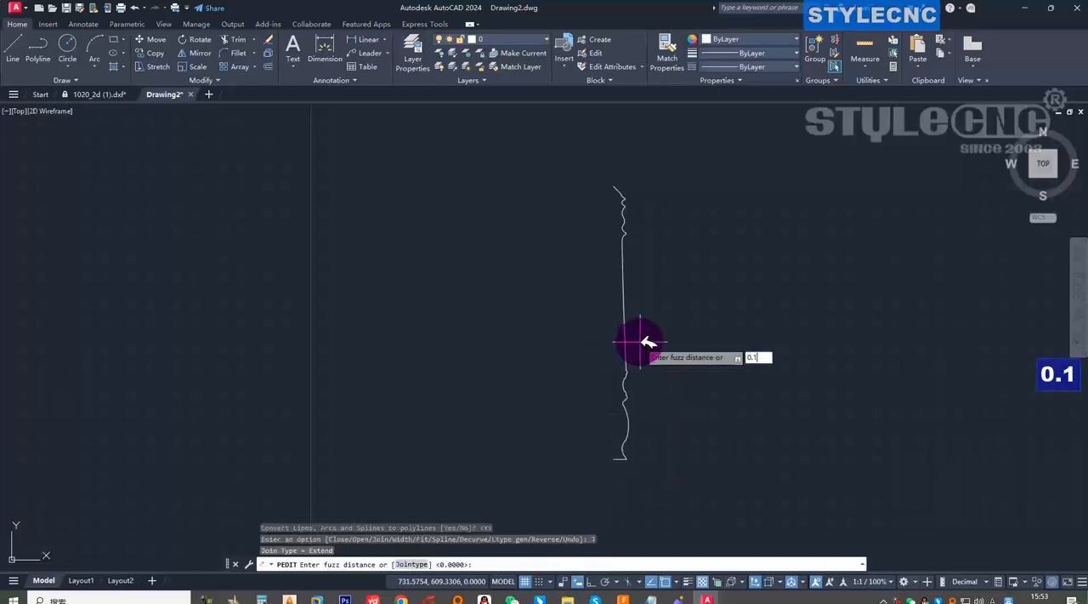
key("Return")
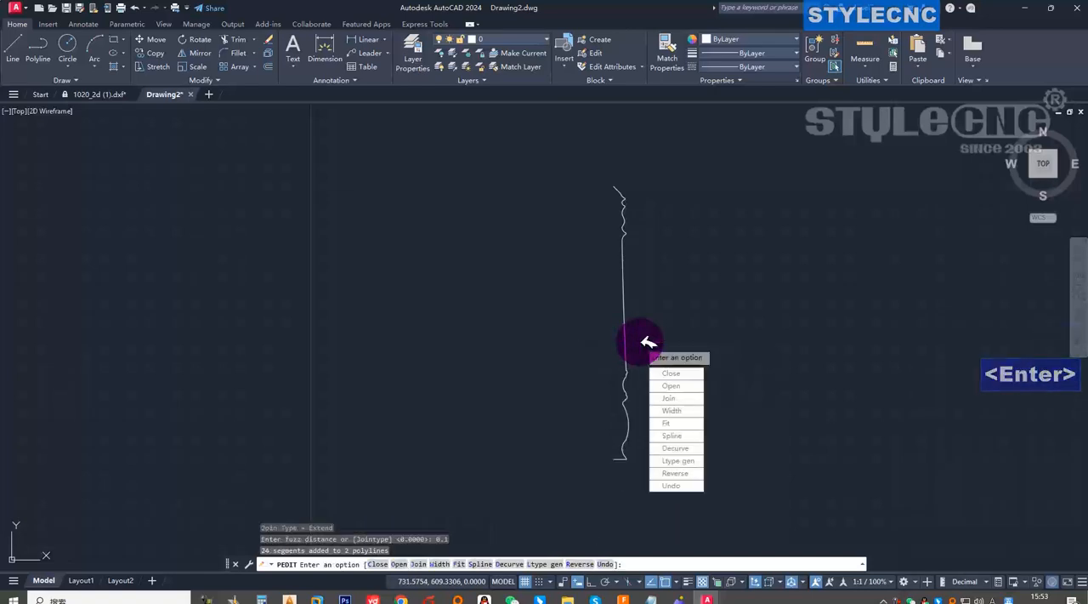
key("Return")
left_click(626, 329)
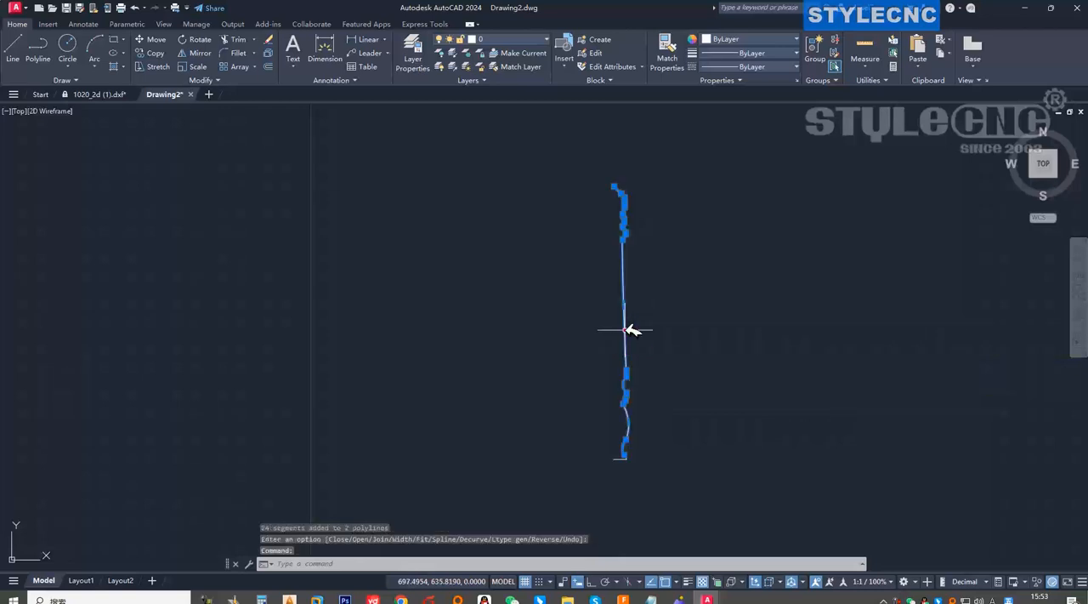
Examine the joined leg profile from its upper end down to the short sloped line and horizontal line at the foot.
scroll(629, 460, "up", 5)
scroll(559, 402, "down", 5)
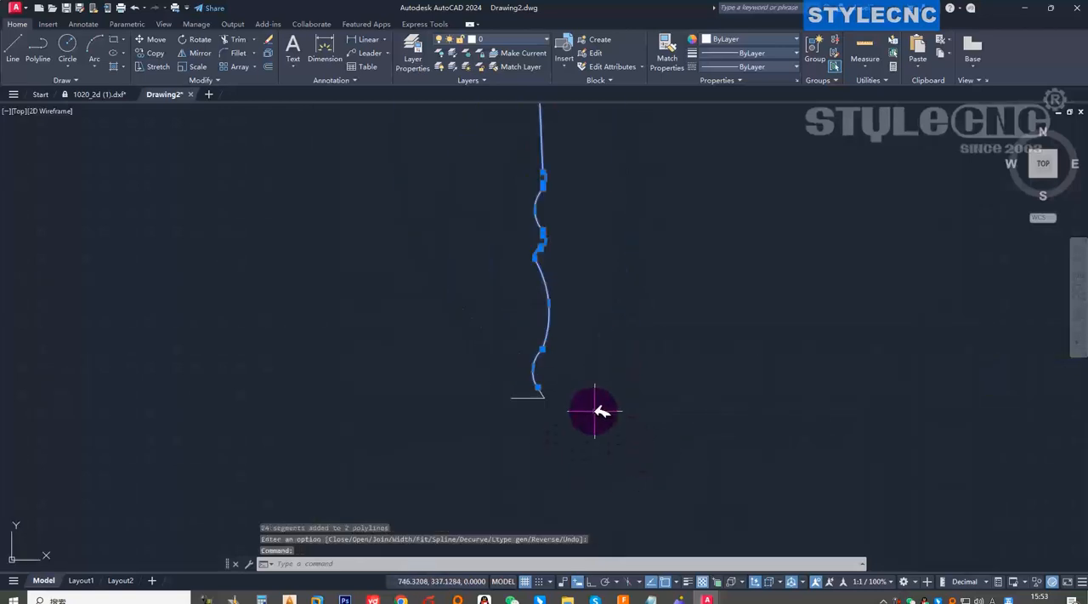
scroll(561, 141, "up", 10)
scroll(635, 164, "down", 7)
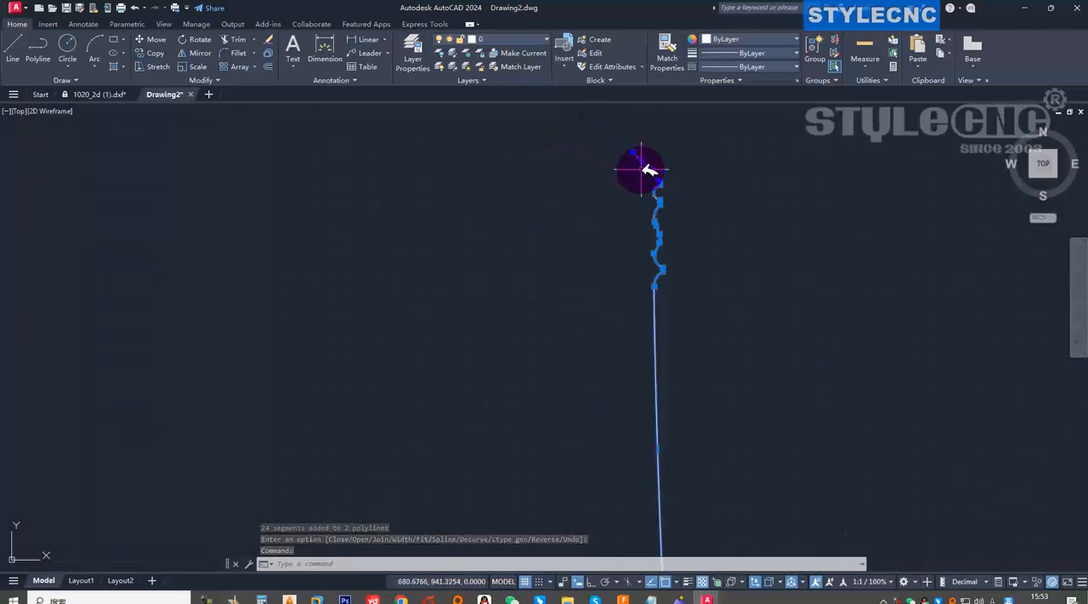
scroll(651, 210, "down", 7)
scroll(653, 306, "up", 10)
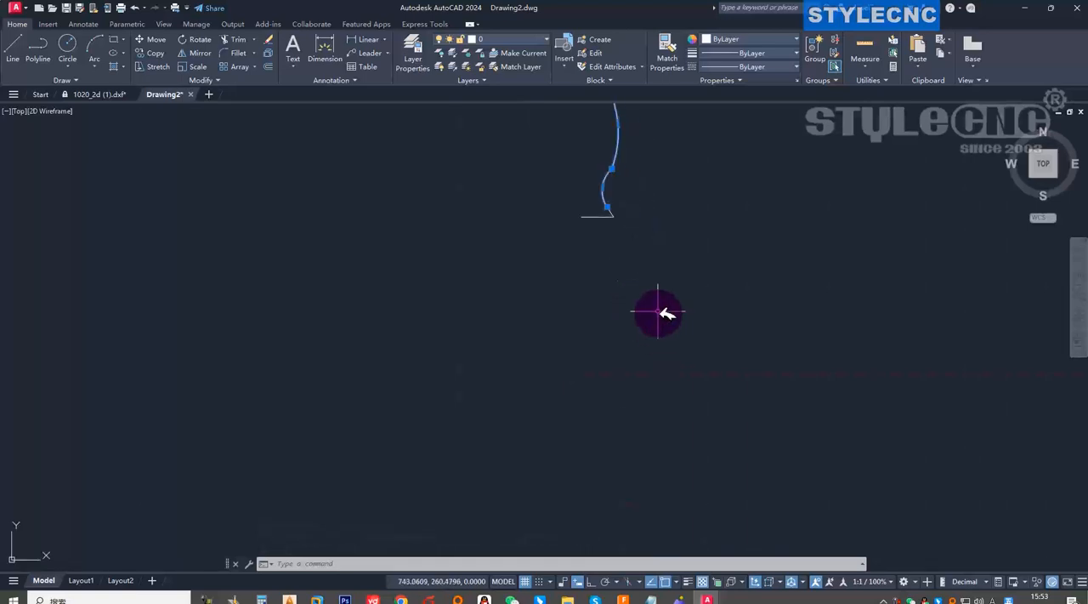
scroll(588, 183, "down", 6)
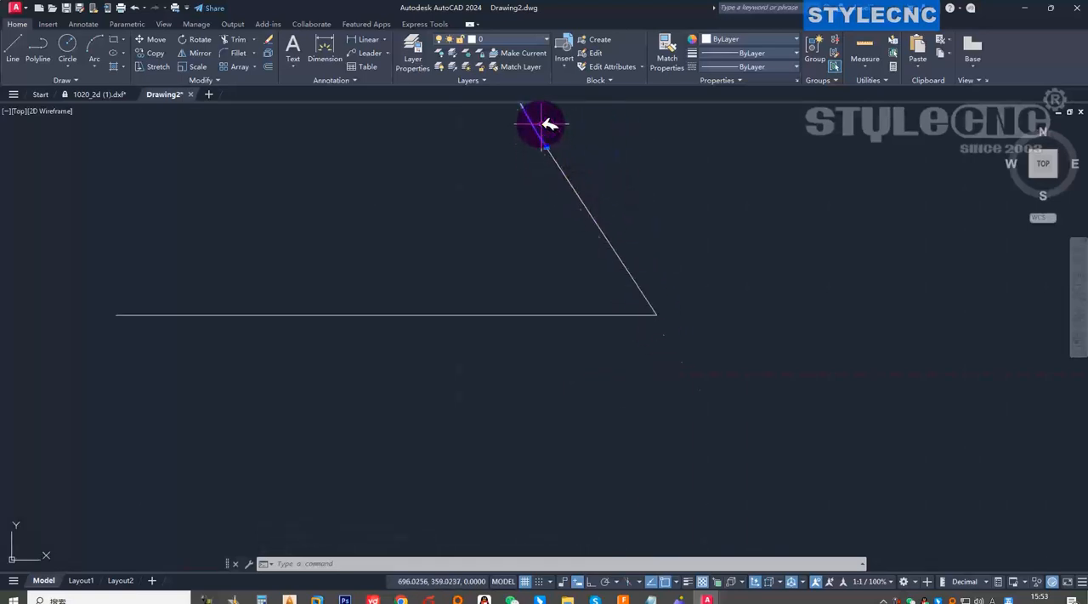
scroll(561, 174, "up", 6)
scroll(578, 194, "down", 5)
scroll(564, 200, "up", 3)
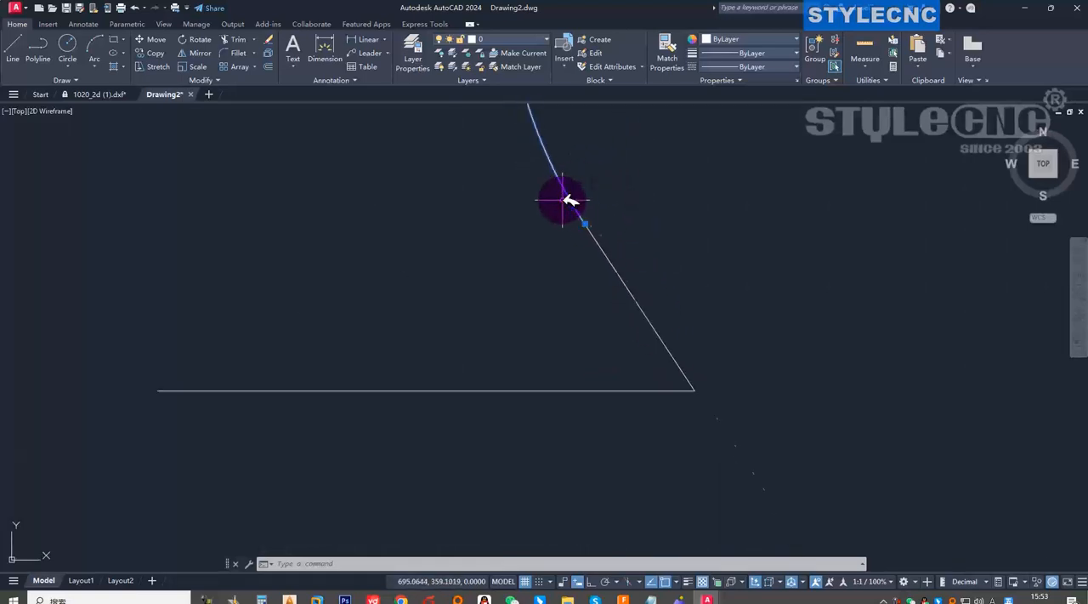
Inspect the joint between the foot's sloped line and the curve above by selecting both polylines, and clear the selection.
key("Escape")
left_click(605, 238)
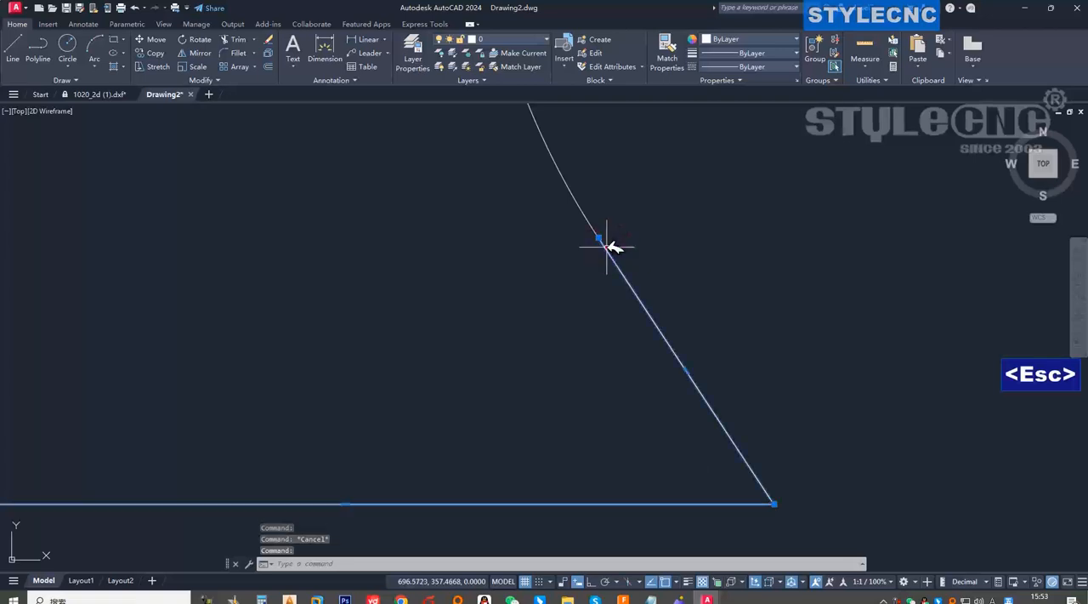
scroll(597, 233, "up", 4)
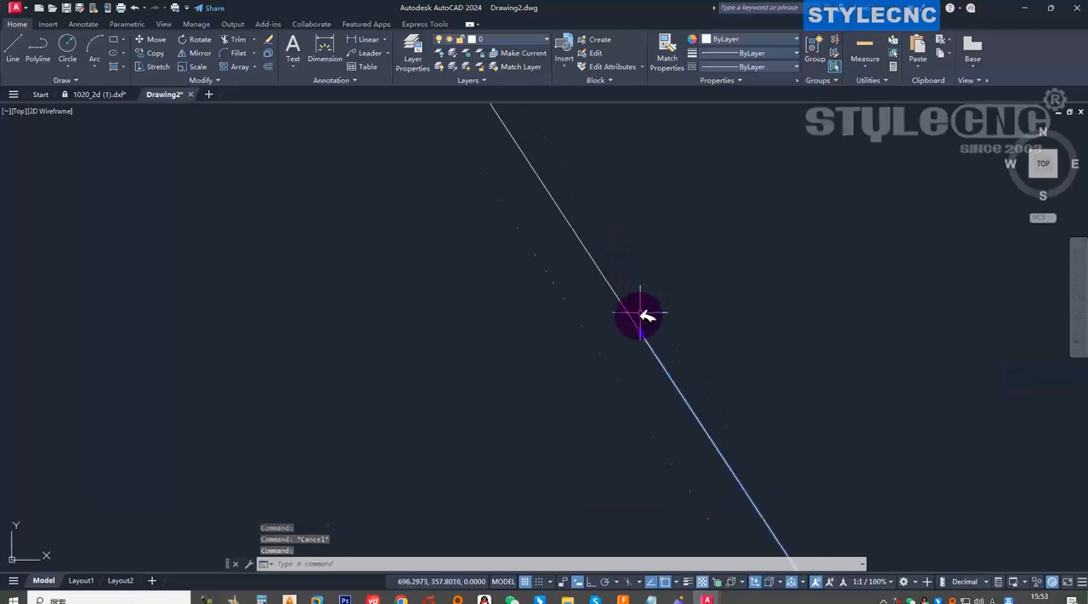
scroll(588, 398, "down", 3)
left_click(572, 387)
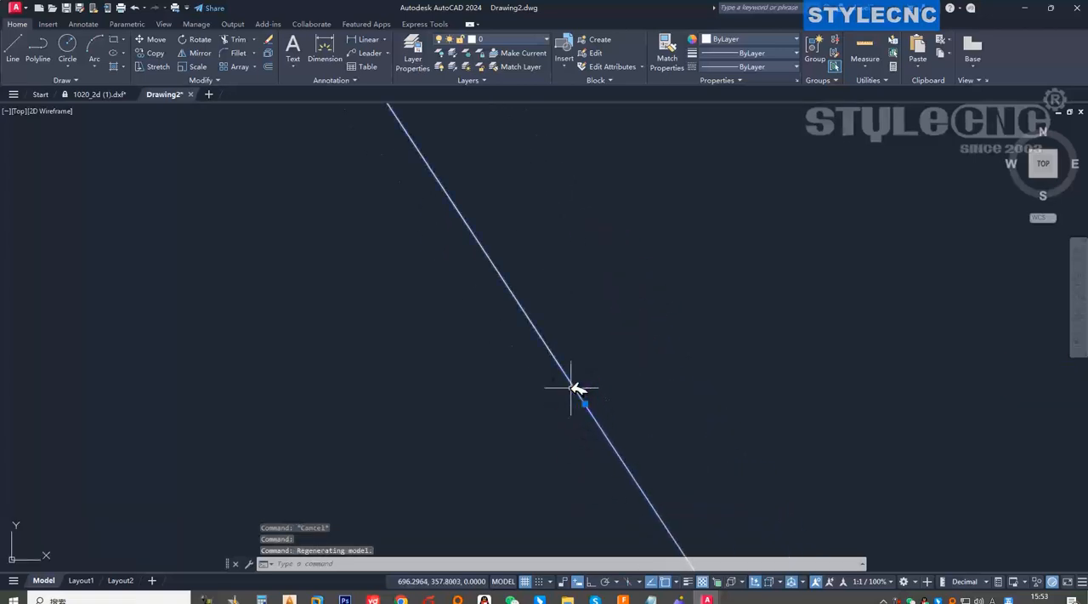
scroll(627, 352, "down", 4)
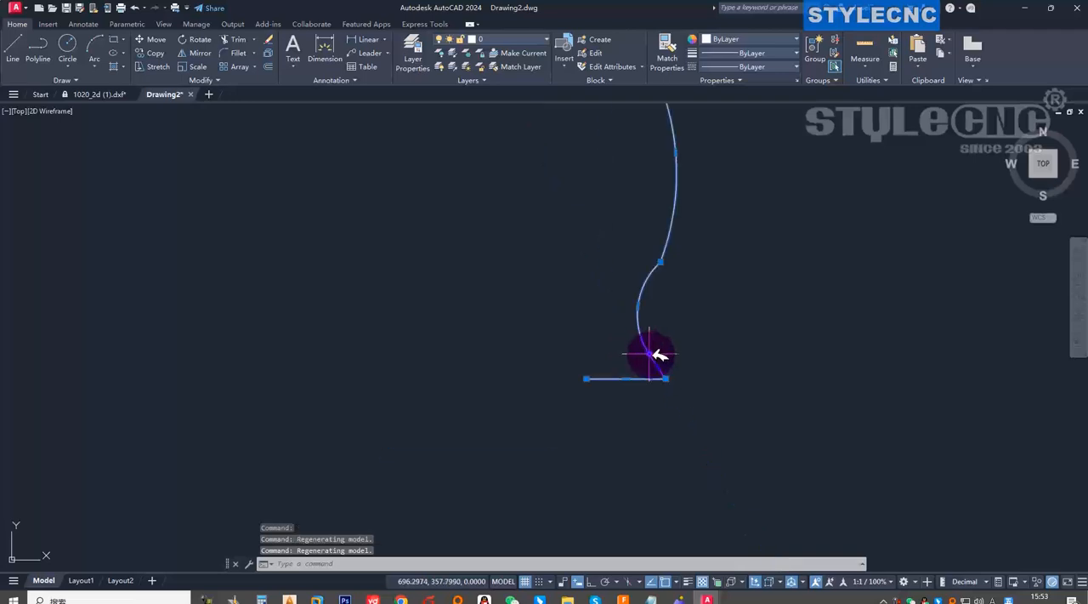
mouse_move(649, 353)
key("Escape")
key("Escape")
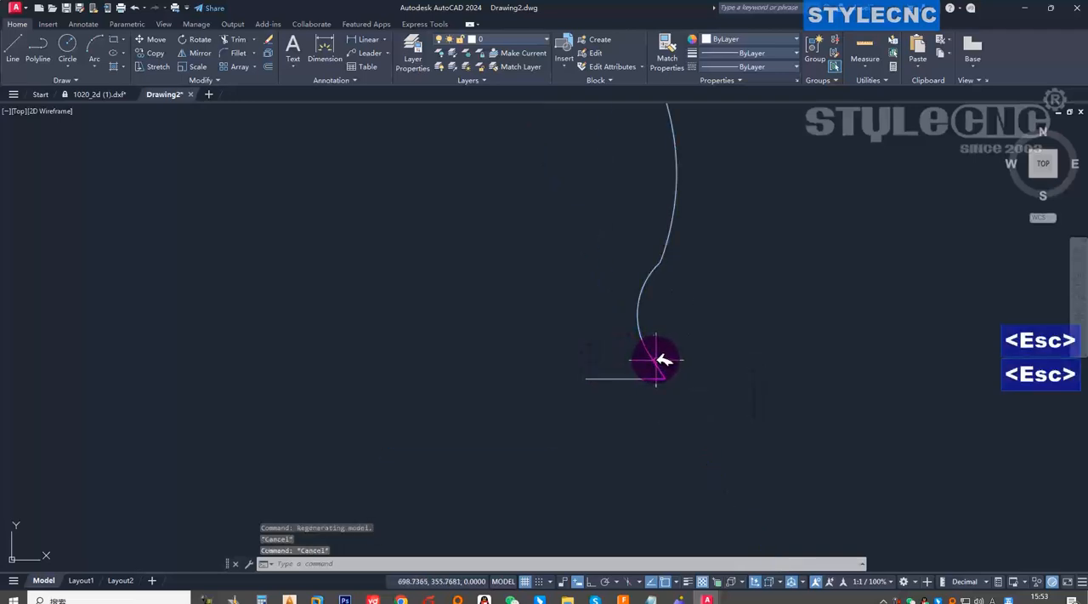
Stretch the upper end of the foot's sloped line away from the end of the curve.
left_click(656, 360)
scroll(651, 360, "up", 5)
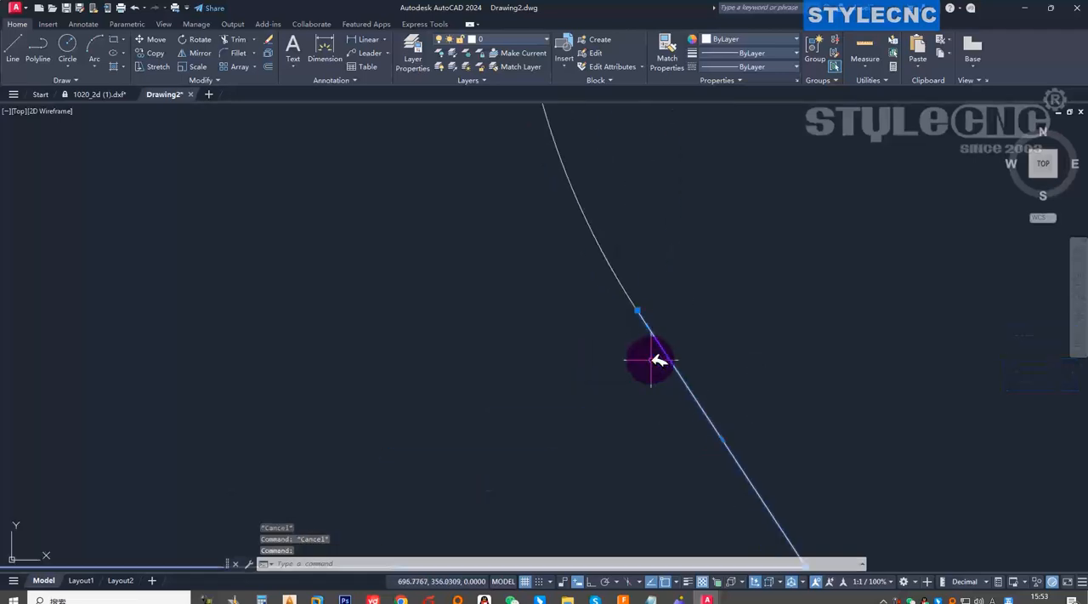
left_click(638, 310)
left_click(770, 324)
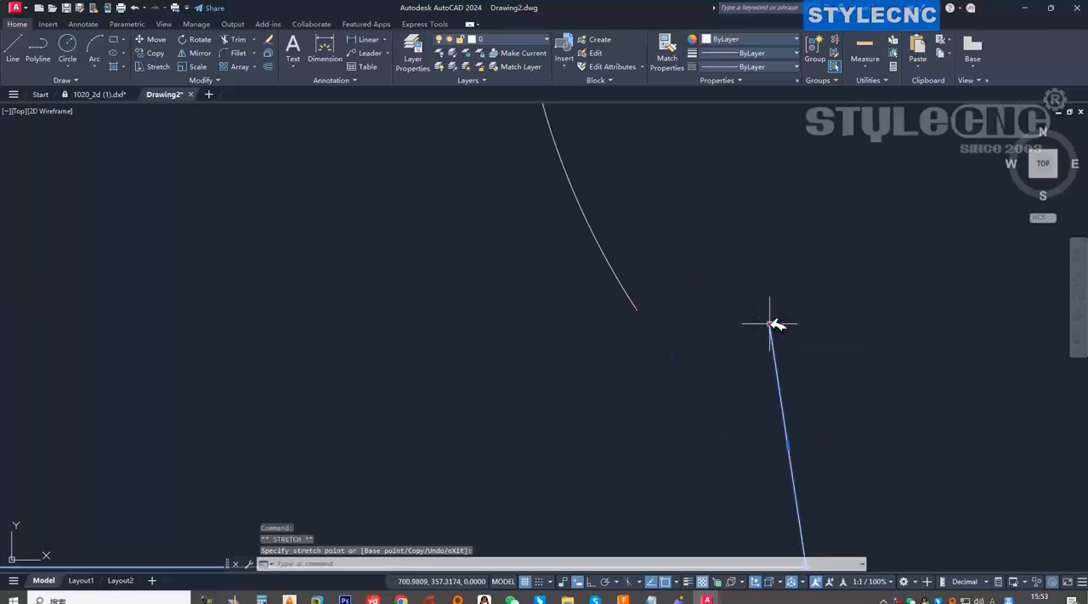
Try to stretch the lower end of the curve to a new point and undo that grip edit.
left_click(633, 304)
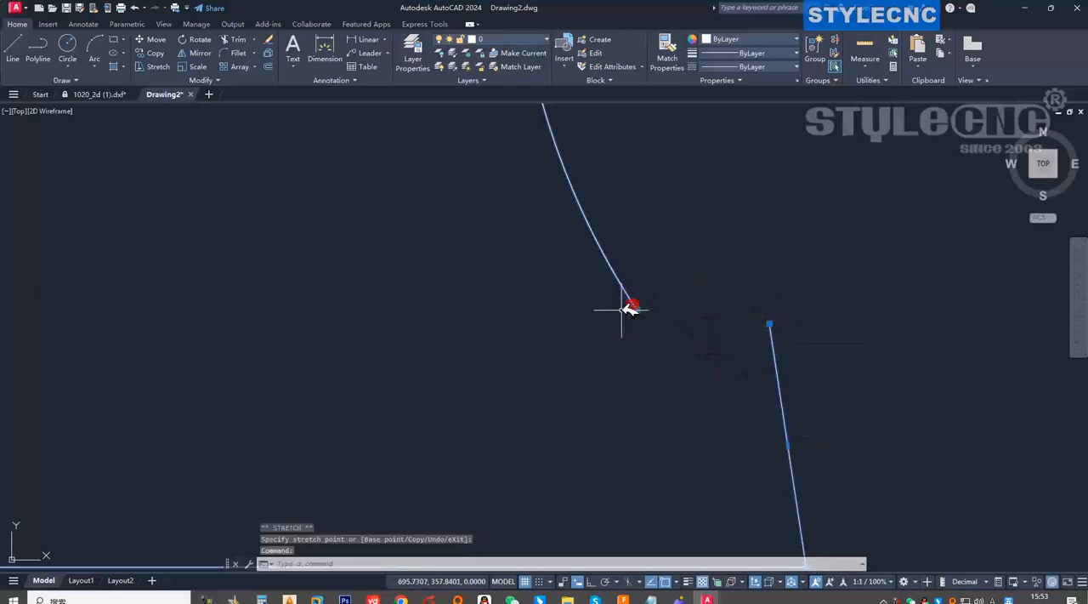
left_click(638, 310)
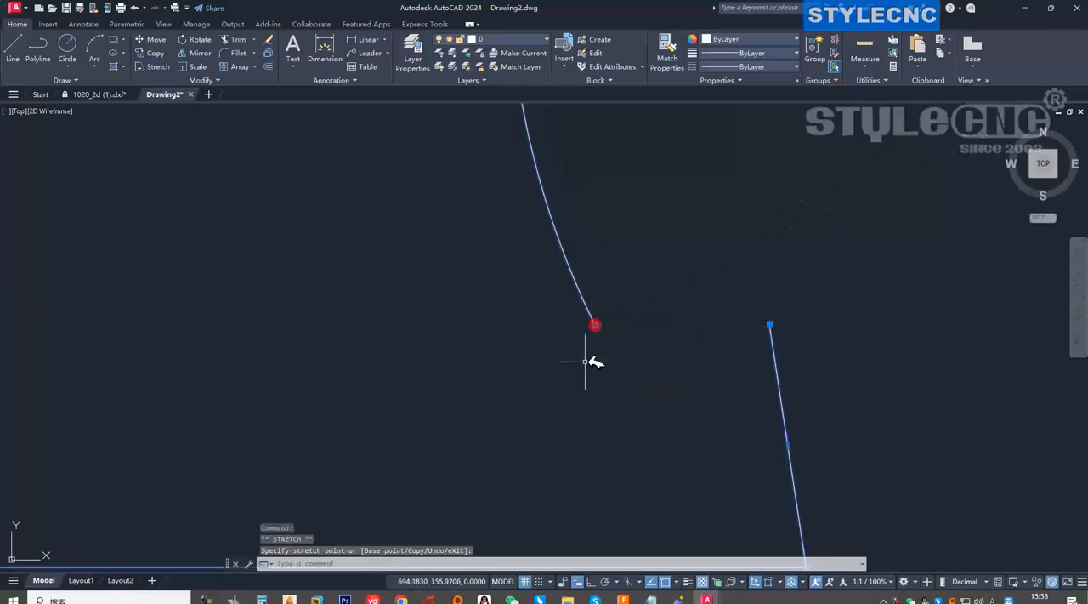
key("ctrl+z")
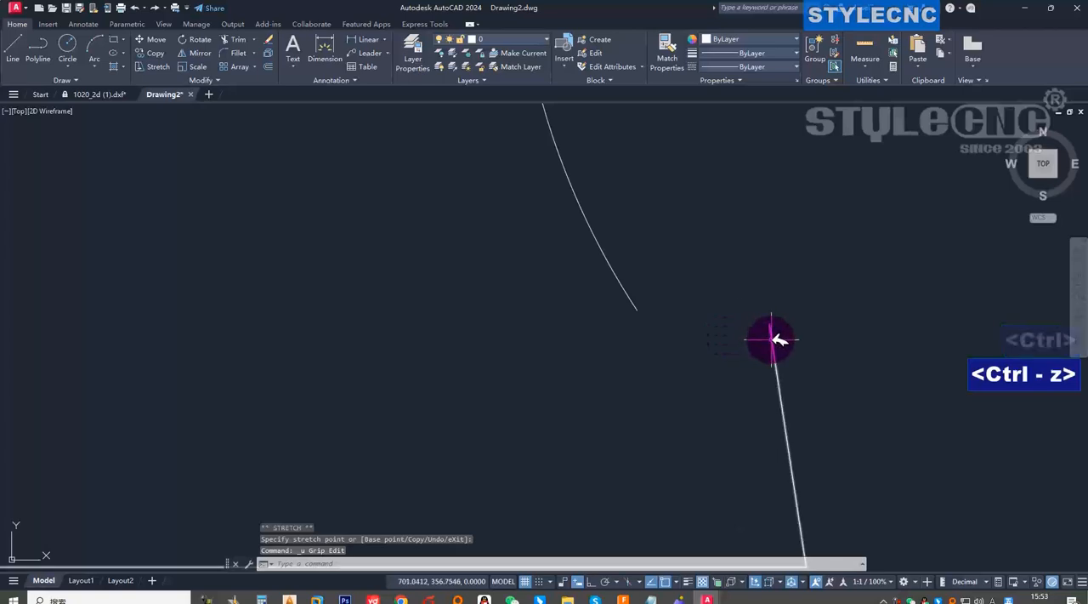
Snap the upper end of the foot's sloped line onto the lower endpoint of the curve.
left_click(771, 323)
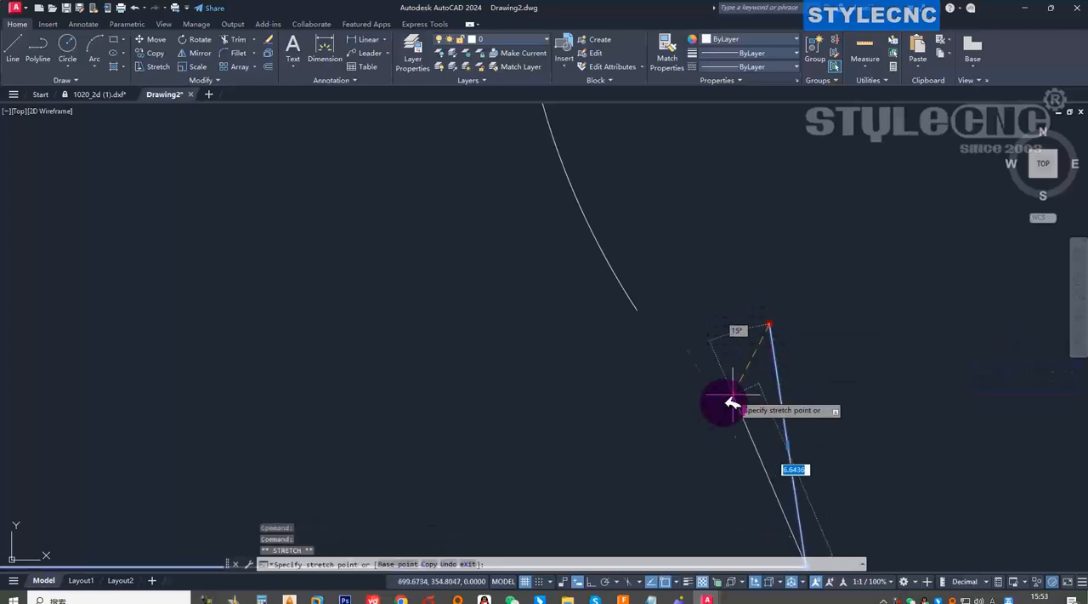
right_click(636, 313)
left_click(681, 321)
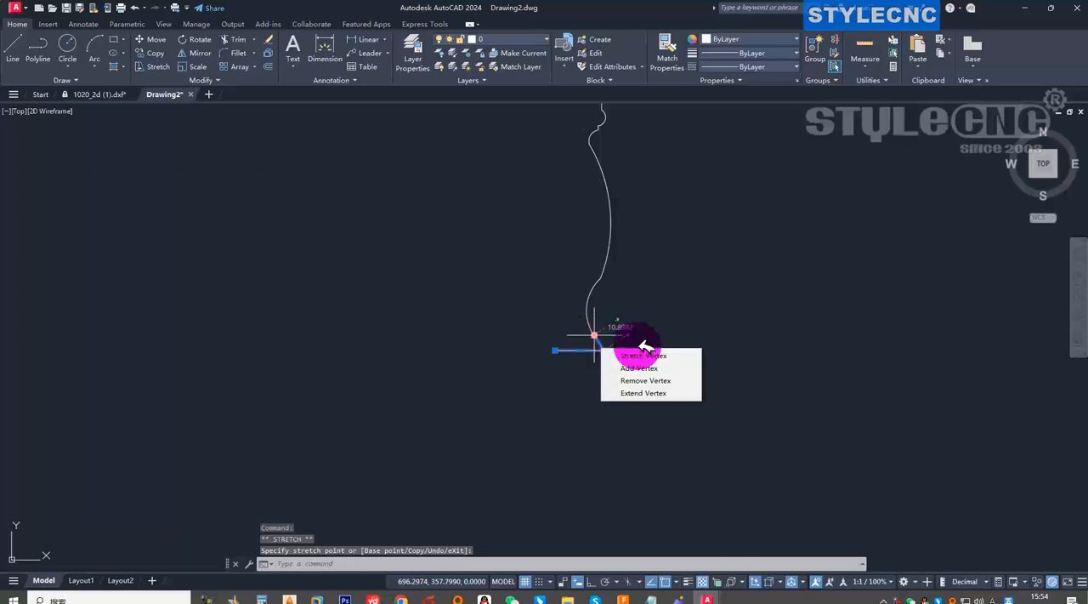
key("Escape")
Join the foot polyline and the upper leg profile into one polyline with the JOIN command.
left_click(653, 394)
left_click(481, 248)
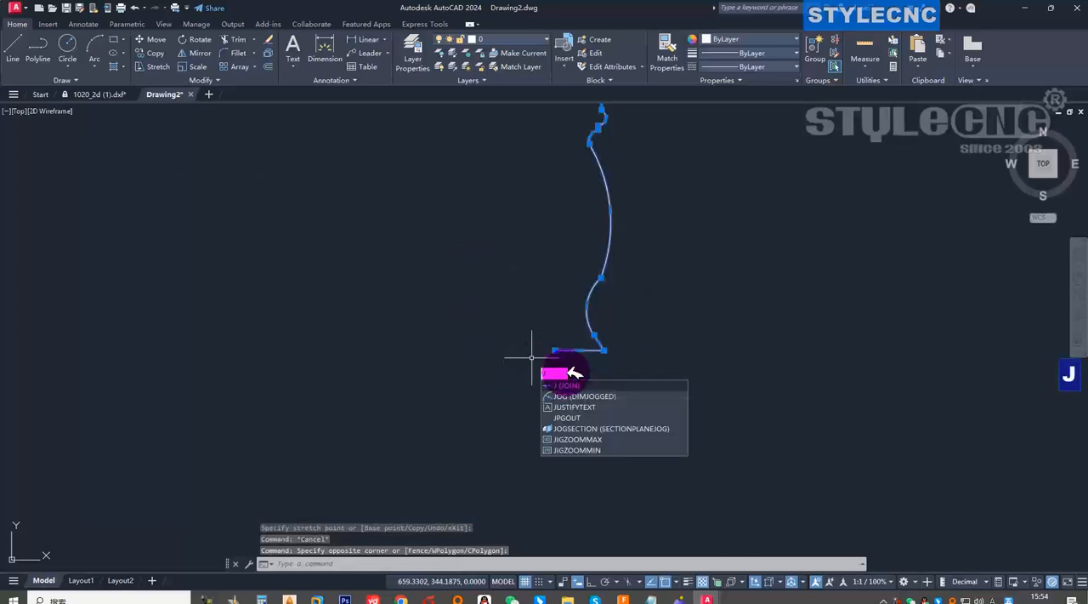
key("space")
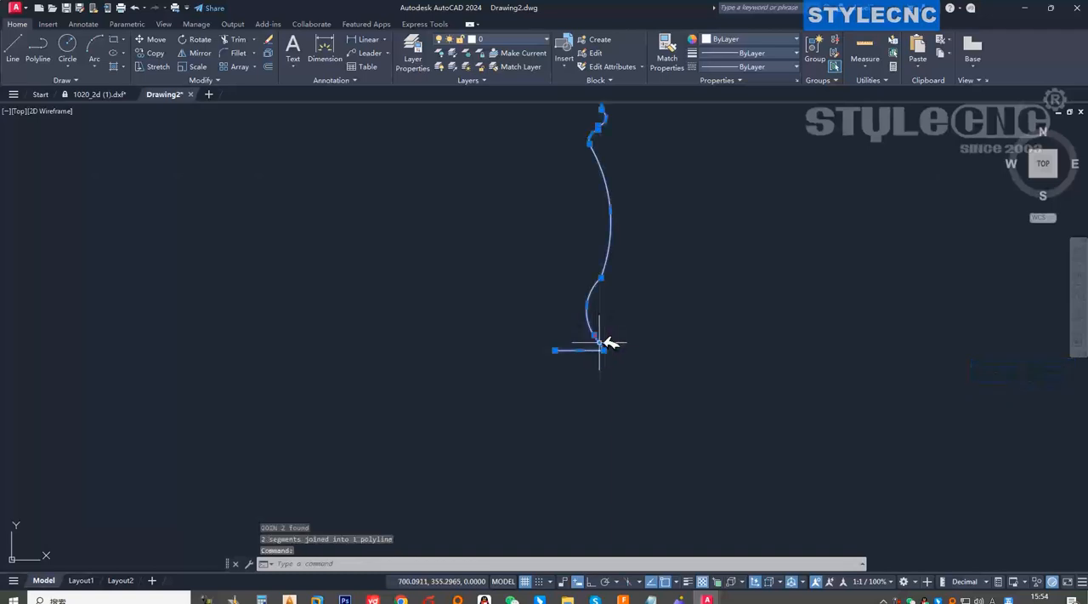
Examine the joint above the foot and the full length of the leg profile for continuity.
left_click(607, 346)
scroll(604, 370, "up", 3)
scroll(595, 362, "up", 3)
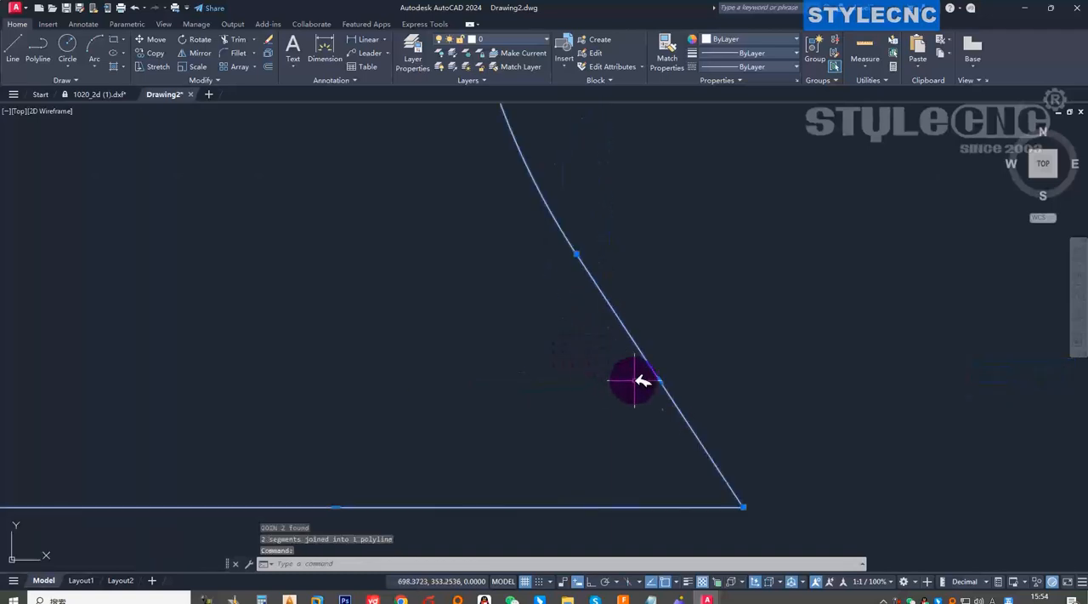
scroll(638, 370, "down", 5)
scroll(651, 239, "down", 6)
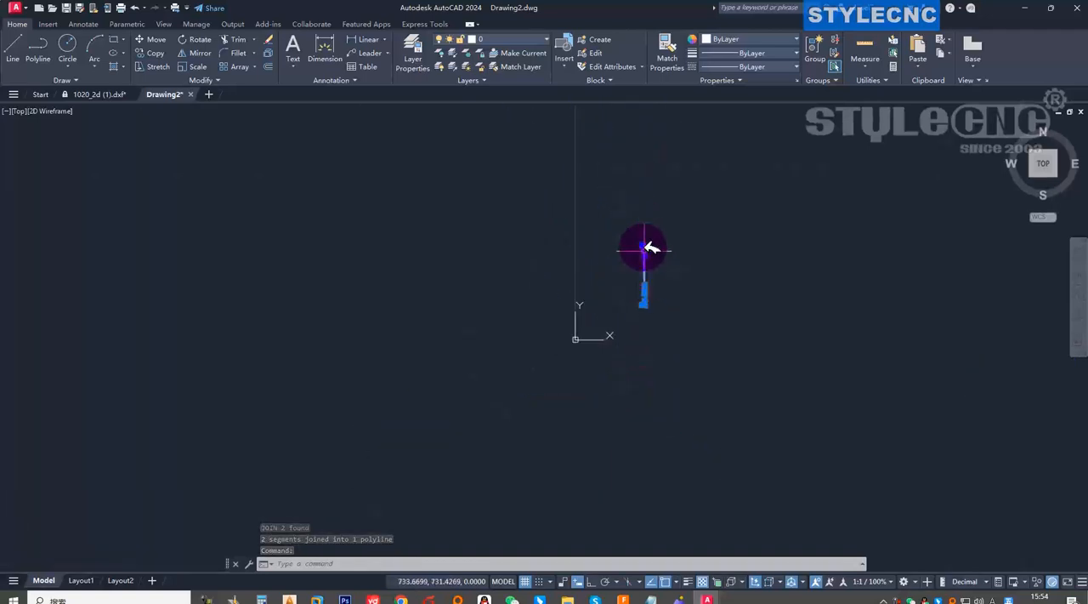
scroll(650, 240, "up", 6)
scroll(650, 272, "down", 6)
scroll(651, 255, "up", 4)
scroll(648, 230, "down", 3)
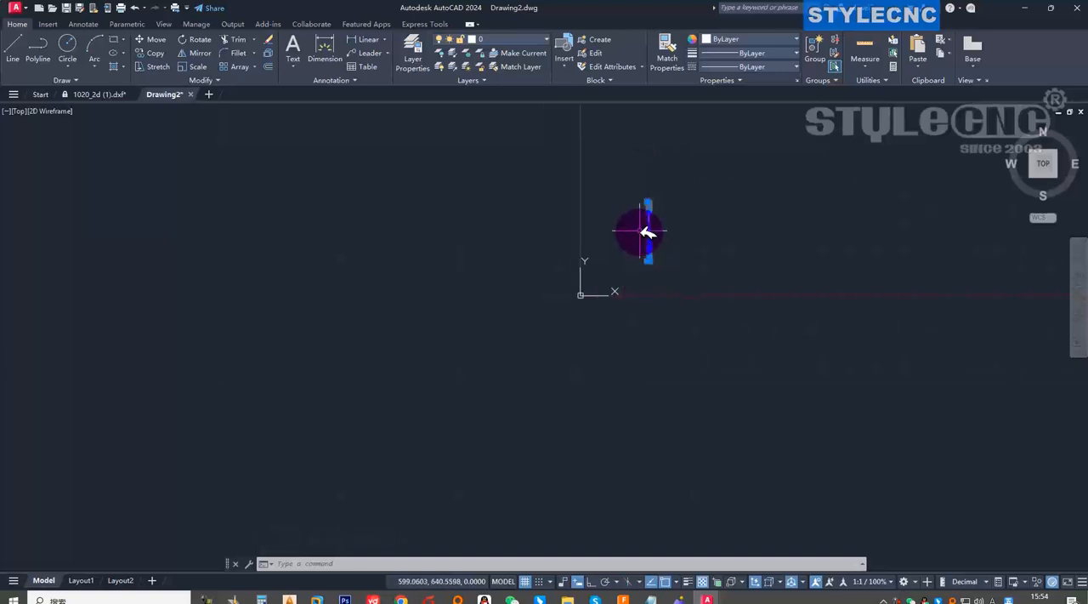
Move the whole leg profile from the free end of its bottom horizontal line to the origin 0,0,0.
scroll(643, 204, "up", 8)
left_click(625, 159)
left_click(730, 434)
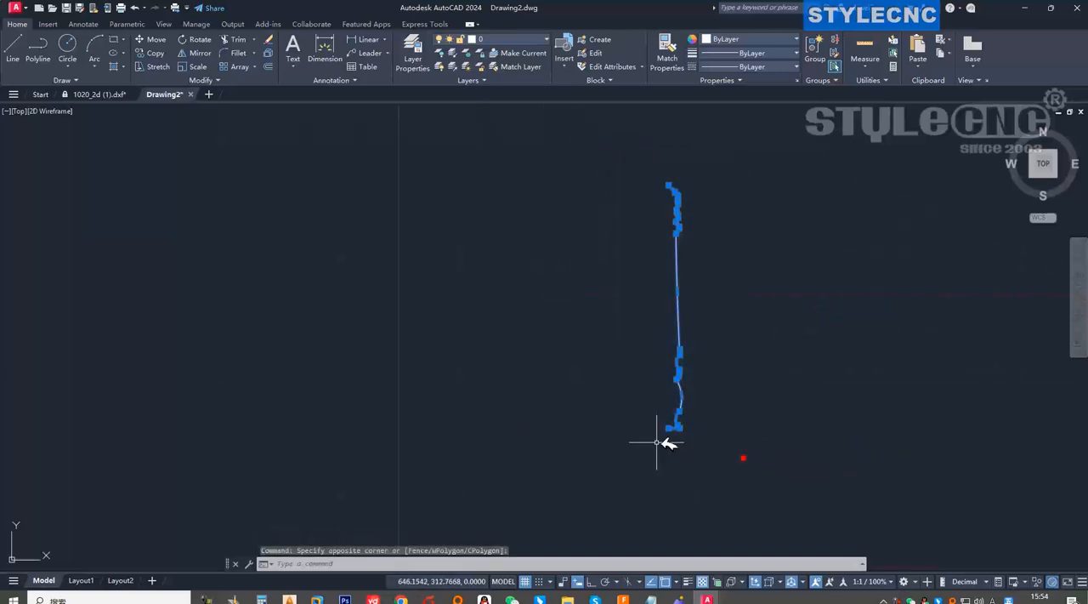
scroll(670, 425, "up", 6)
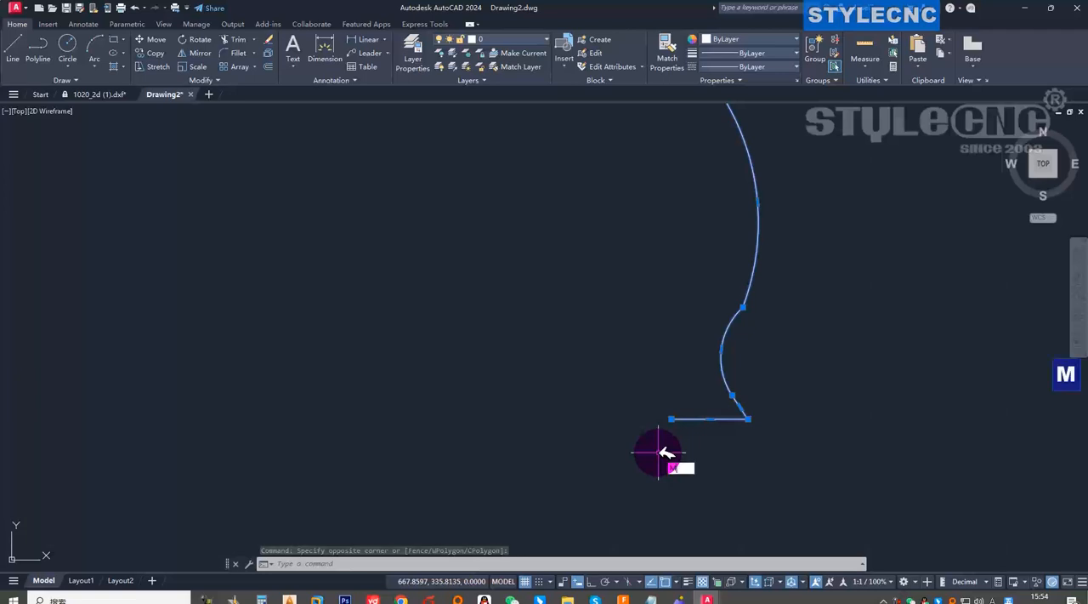
key("space")
left_click(671, 419)
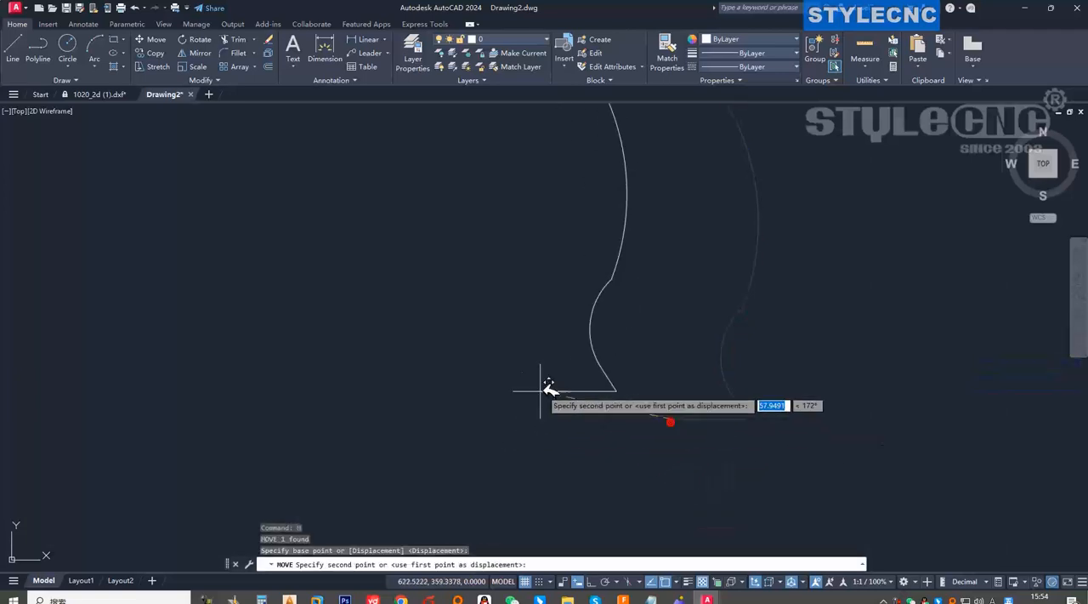
scroll(528, 408, "down", 6)
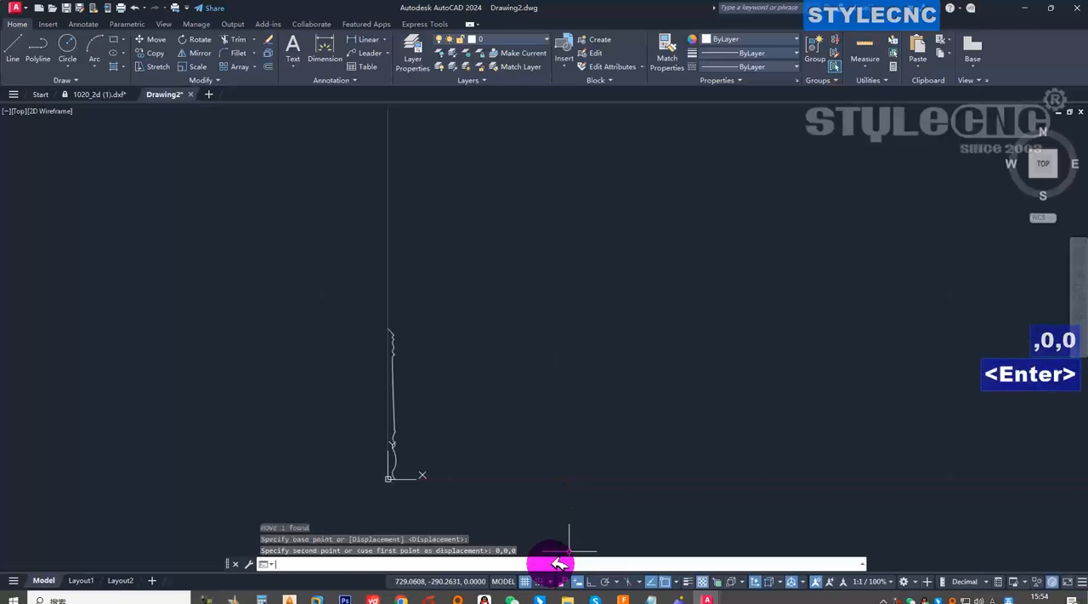
key("Return")
Select the moved profile and check its placement at the origin along its full length.
scroll(400, 476, "up", 6)
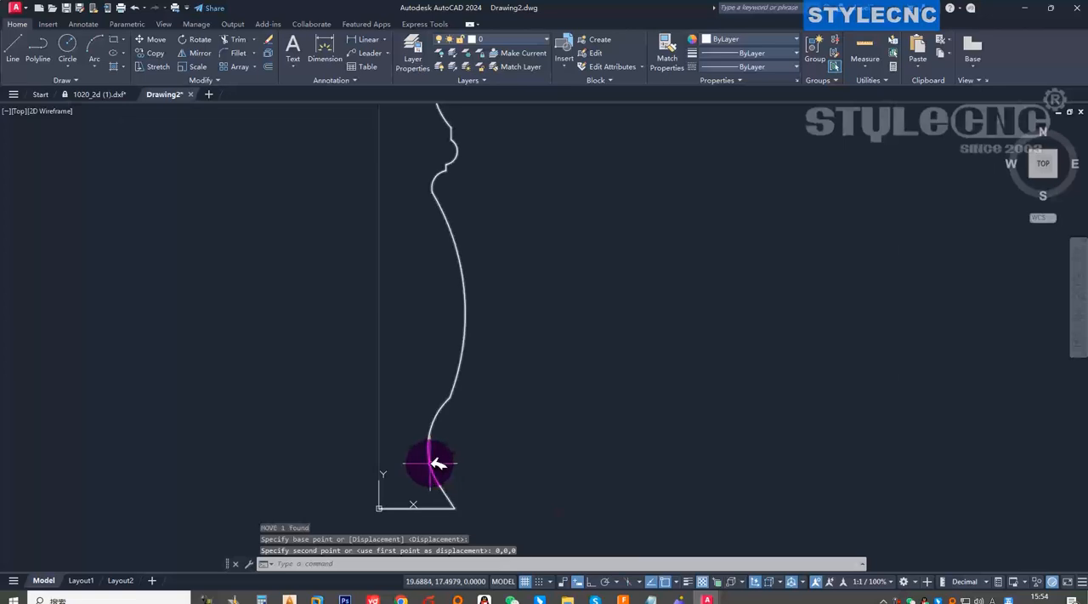
left_click(430, 463)
scroll(472, 473, "down", 9)
scroll(476, 446, "up", 4)
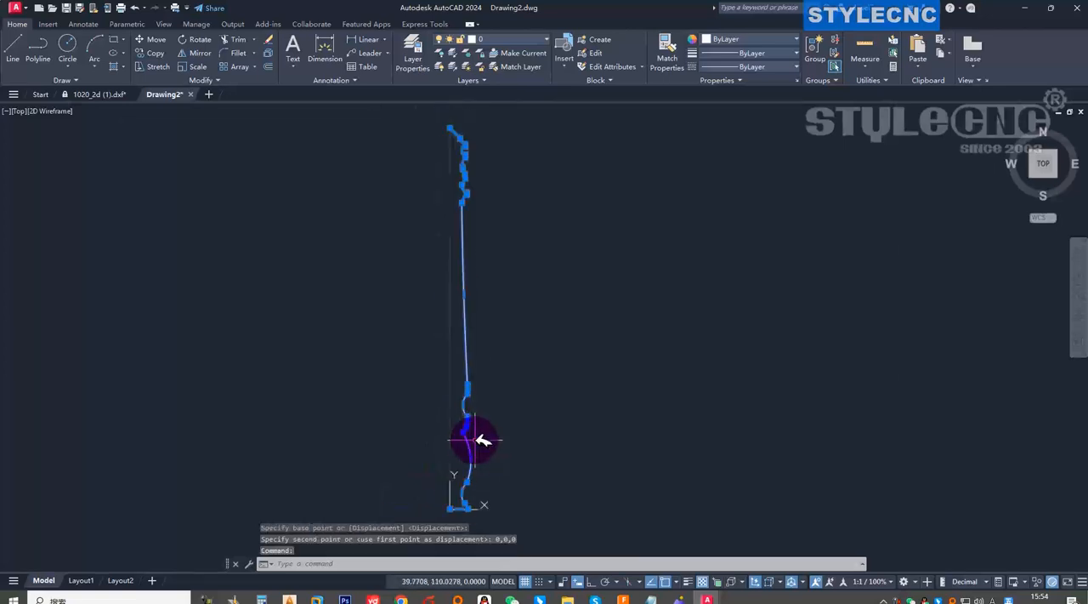
Save the drawing to the desktop as 111.dxf in AutoCAD 2007/LT2007 DXF format and minimize the program window.
left_click(19, 9)
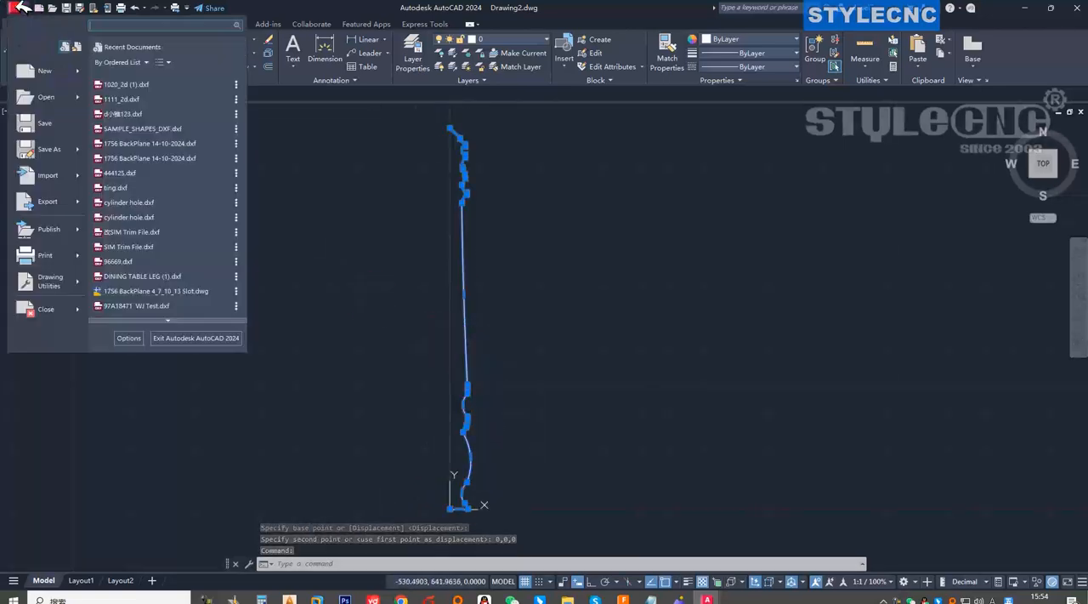
left_click(62, 149)
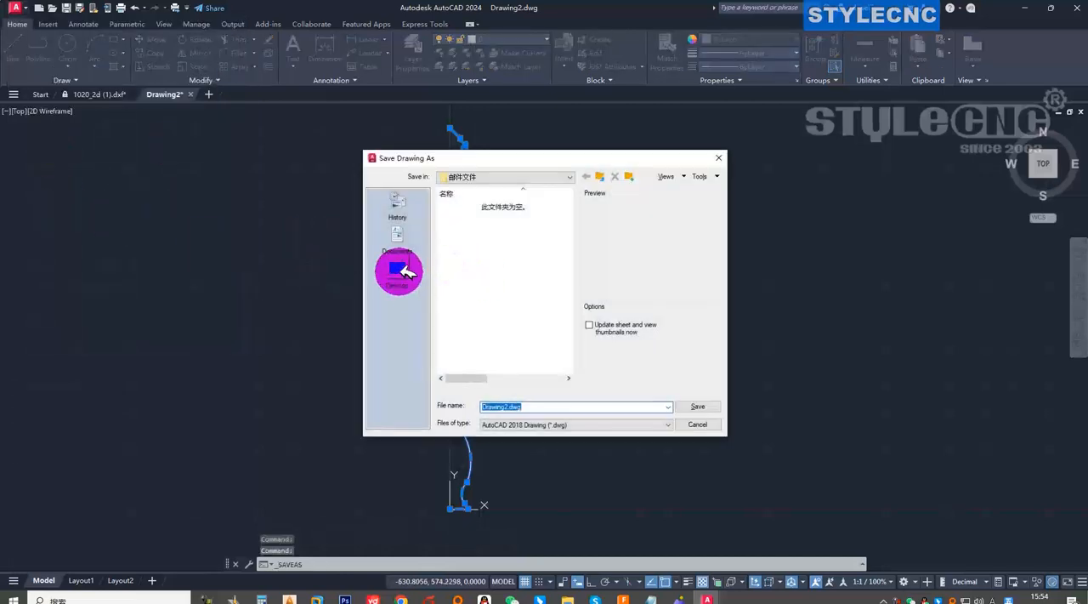
left_click(398, 269)
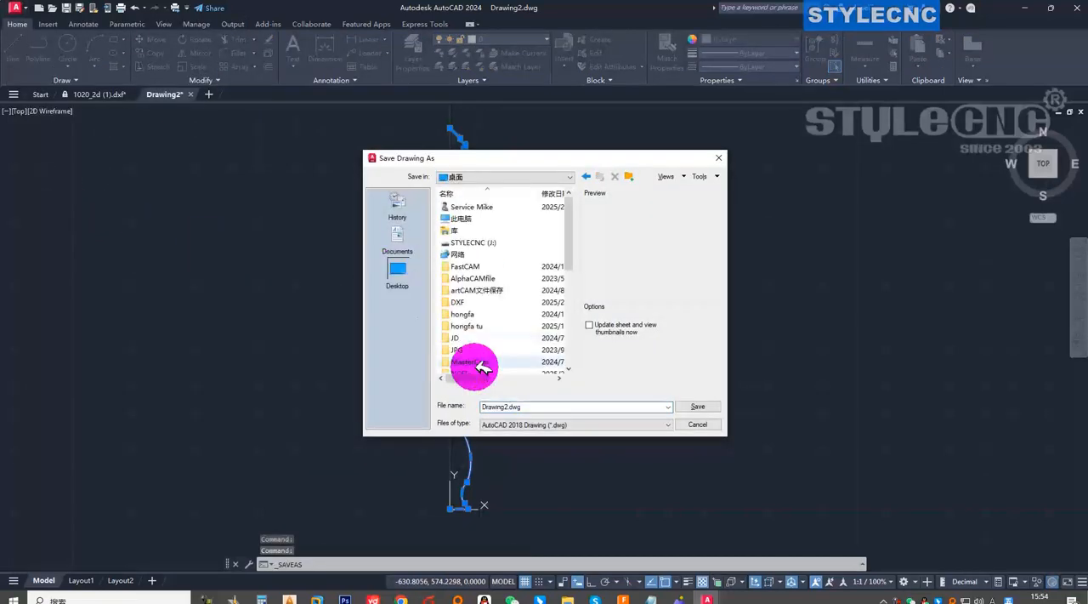
left_click(559, 422)
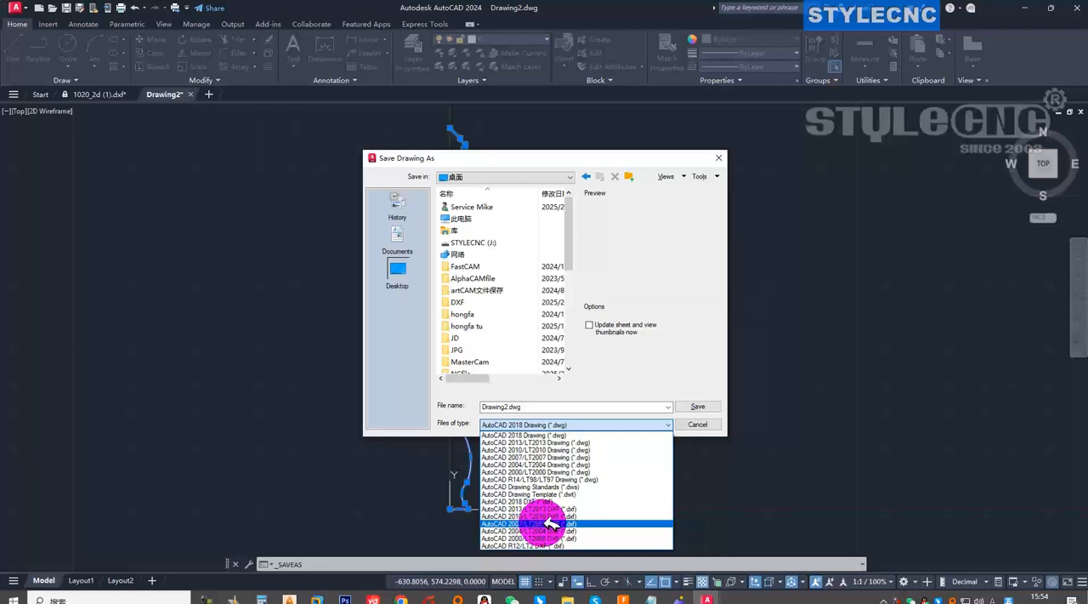
left_click(587, 523)
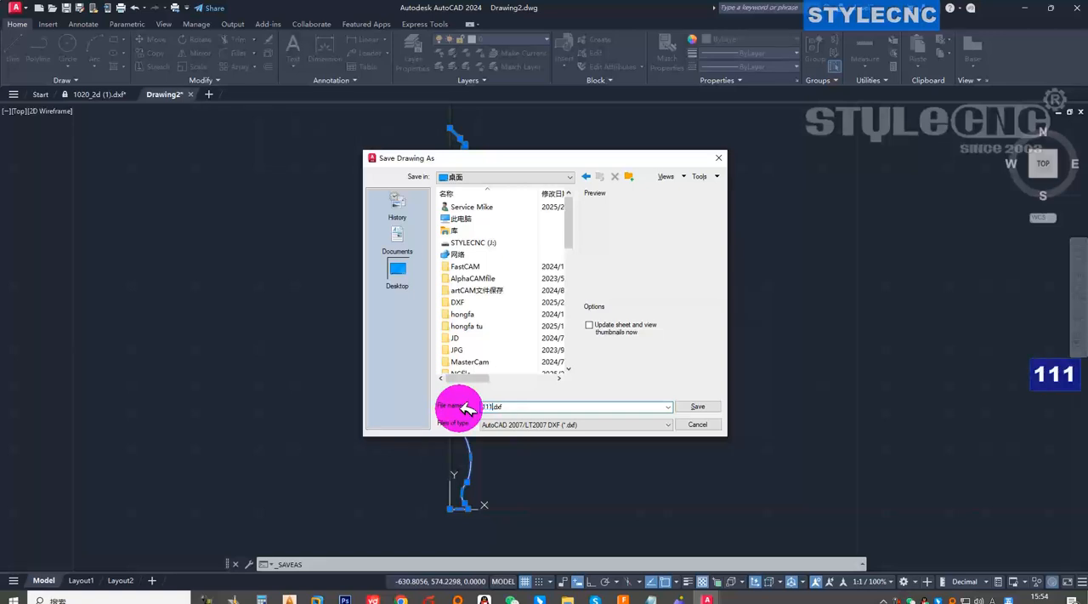
left_click(699, 407)
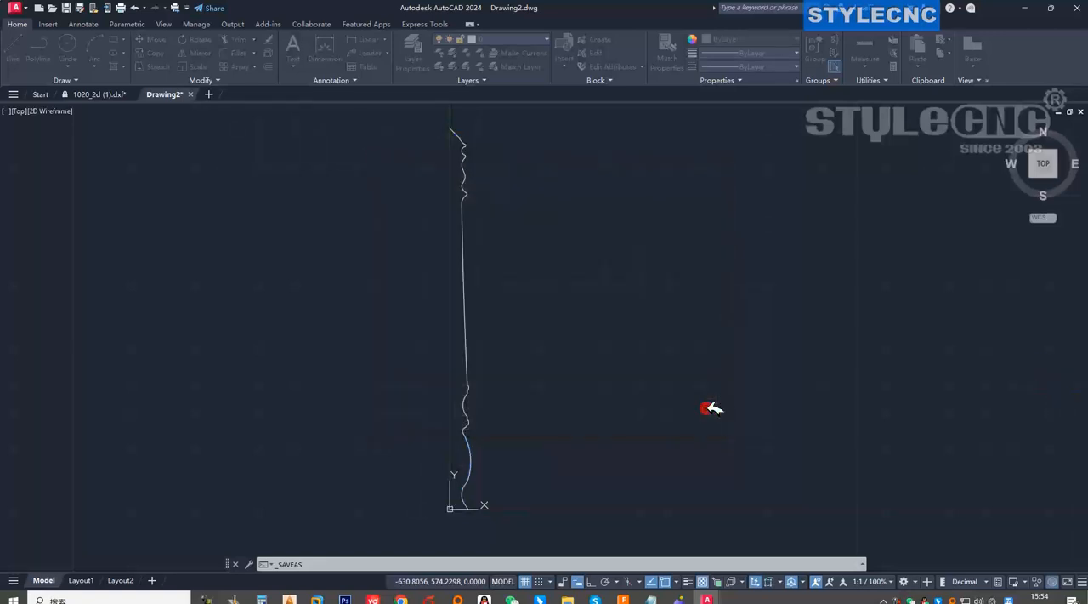
left_click(1034, 10)
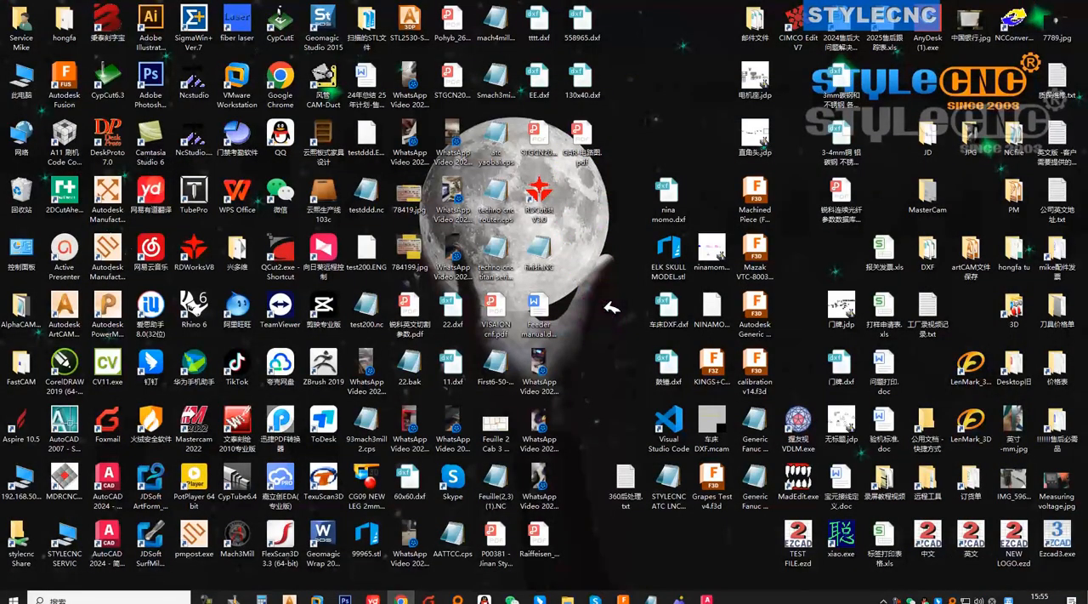
Refresh the desktop, check for the saved 111.dxf file and switch back to the 111.dxf drawing in AutoCAD.
right_click(591, 306)
left_click(633, 226)
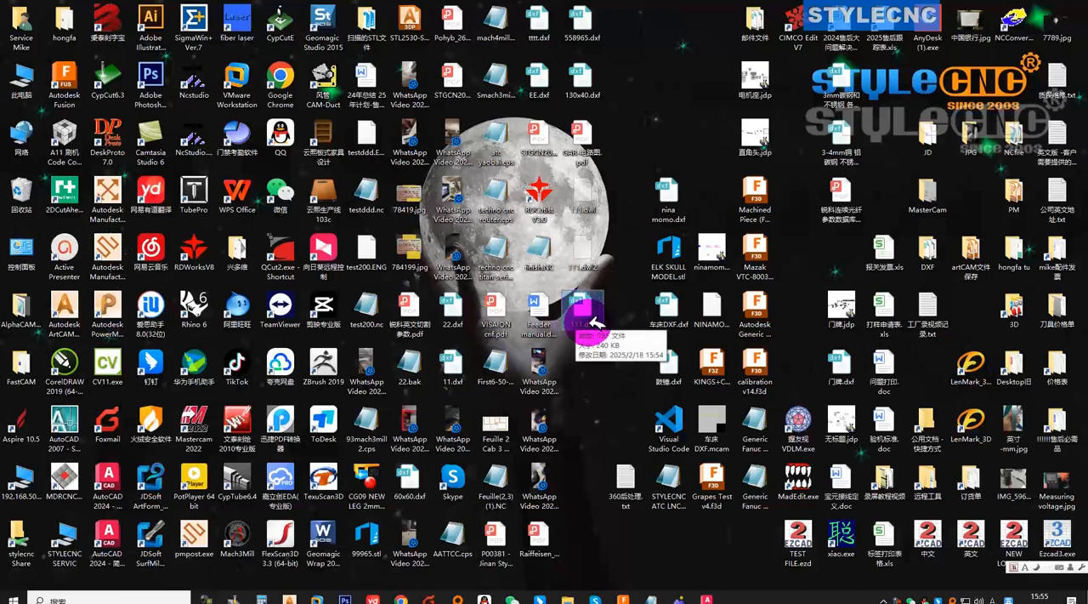
mouse_move(707, 597)
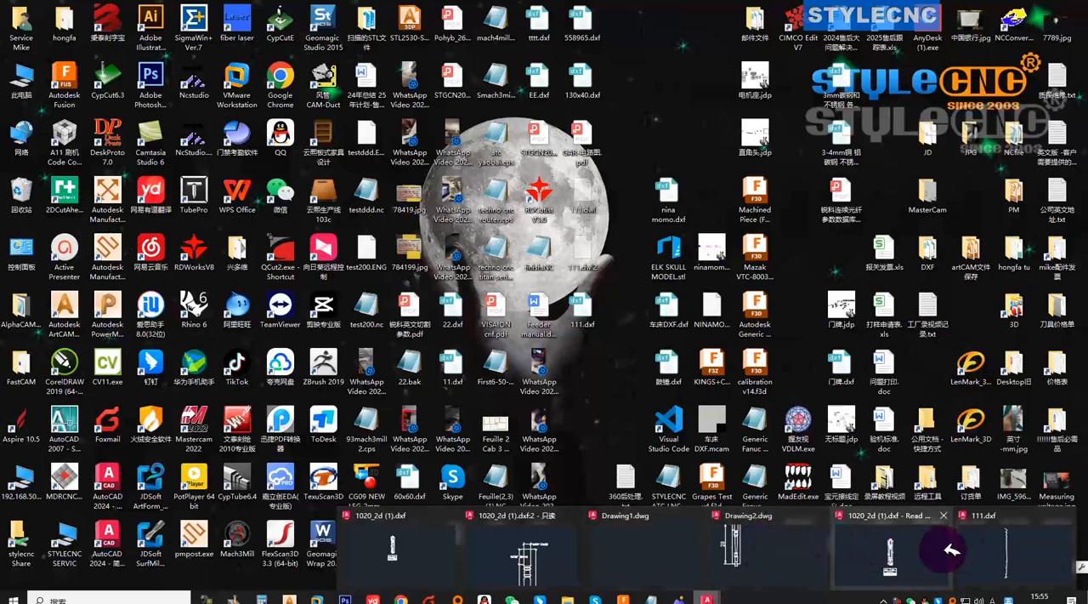
left_click(1008, 551)
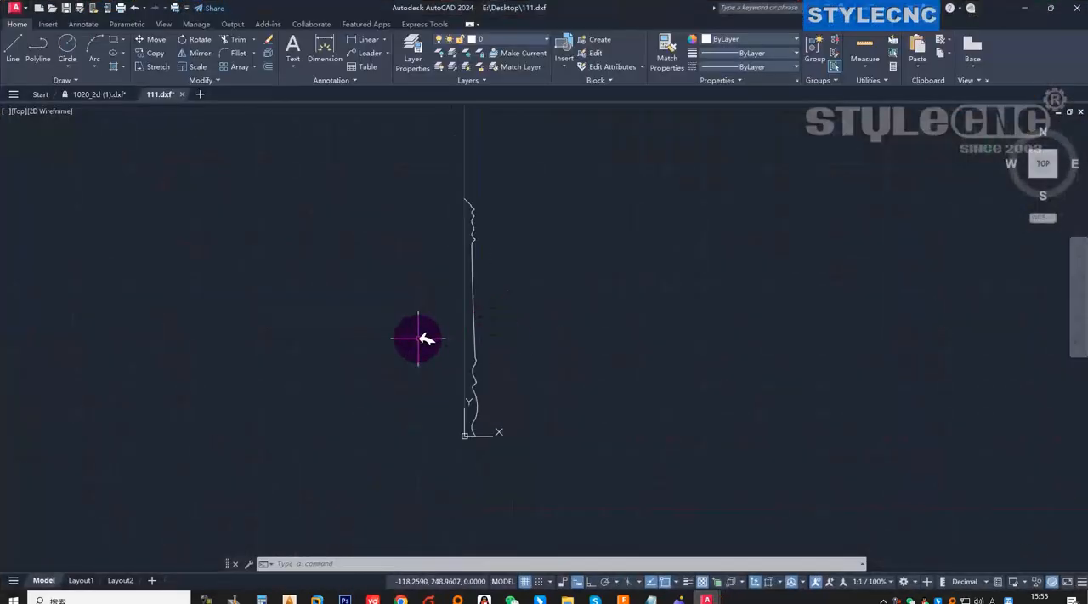
Select the leg profile and examine its lower end at the origin.
scroll(476, 379, "up", 3)
left_click(454, 374)
scroll(477, 405, "down", 4)
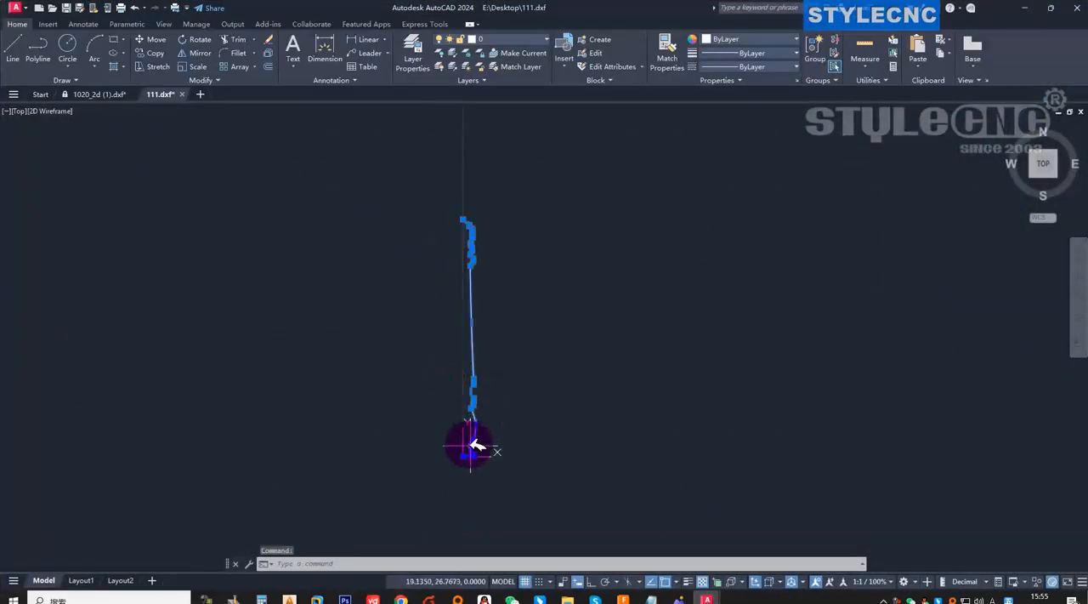
scroll(472, 443, "up", 10)
scroll(451, 375, "down", 4)
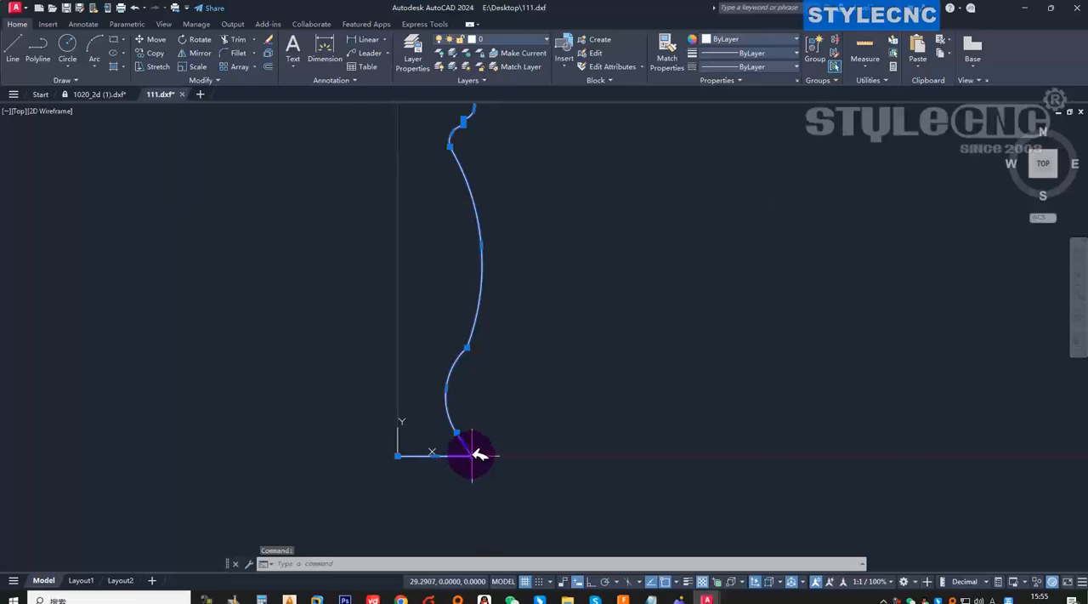
Show the selected profile's properties, check its object type and place the palette clear of the curve.
right_click(479, 455)
left_click(513, 435)
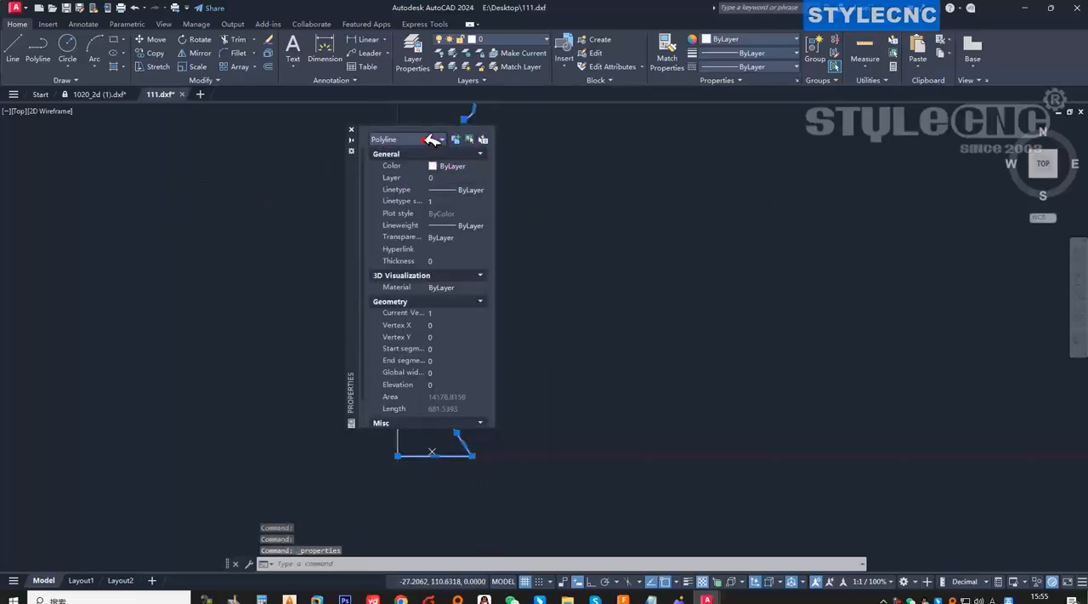
key("ctrl+d")
left_click_drag(360, 130, 432, 147)
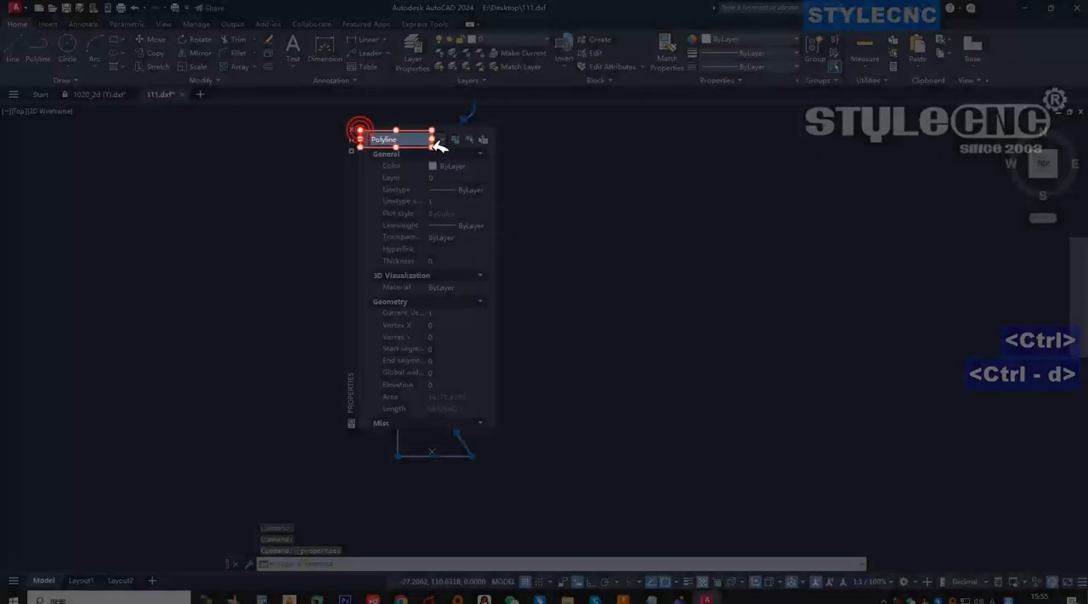
key("Escape")
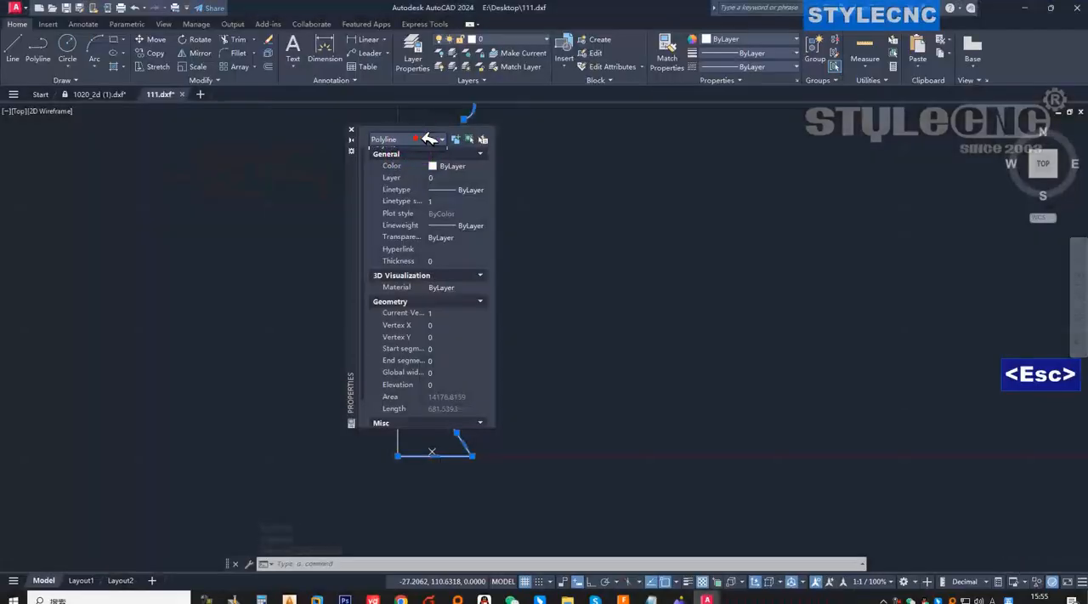
left_click_drag(357, 186, 248, 189)
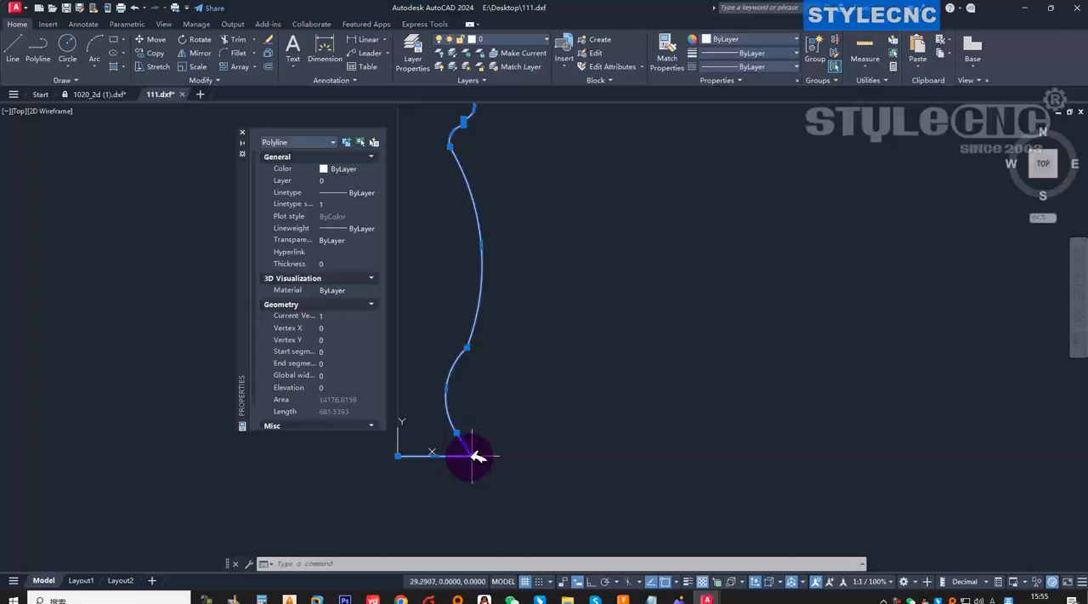
Reselect the leg profile at its lower corner vertex and recheck the object type in its properties.
mouse_move(472, 457)
key("Escape")
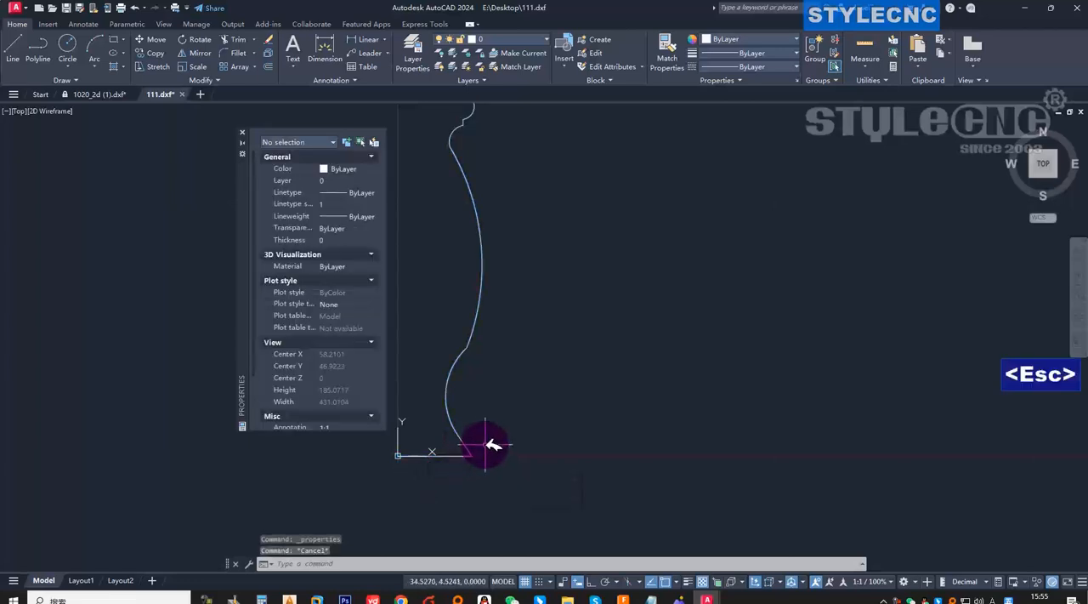
left_click(472, 456)
mouse_move(473, 456)
left_click(499, 476)
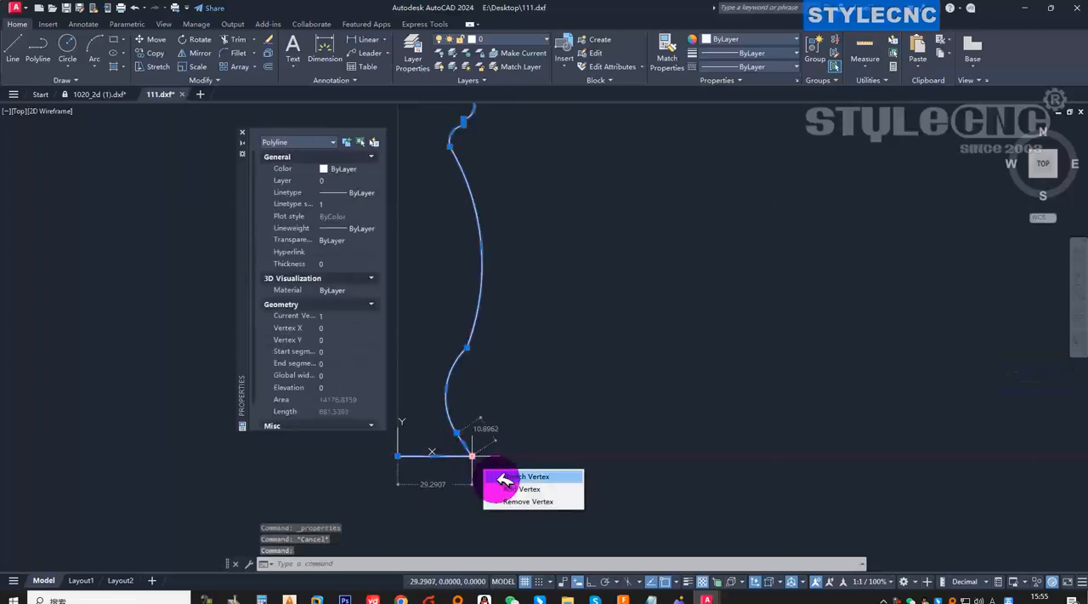
key("Escape")
right_click(457, 411)
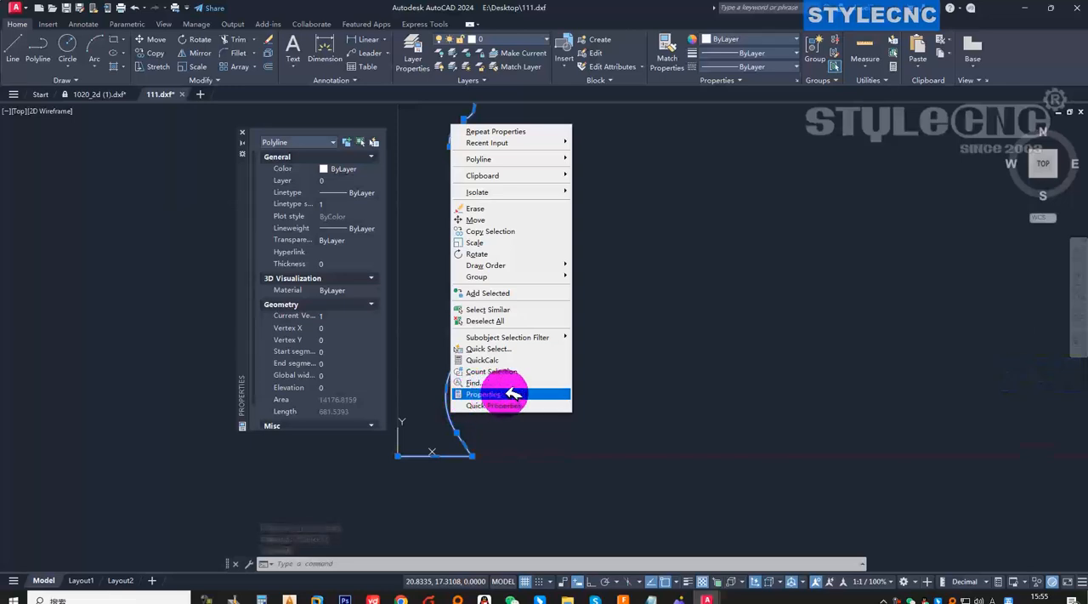
left_click(293, 143)
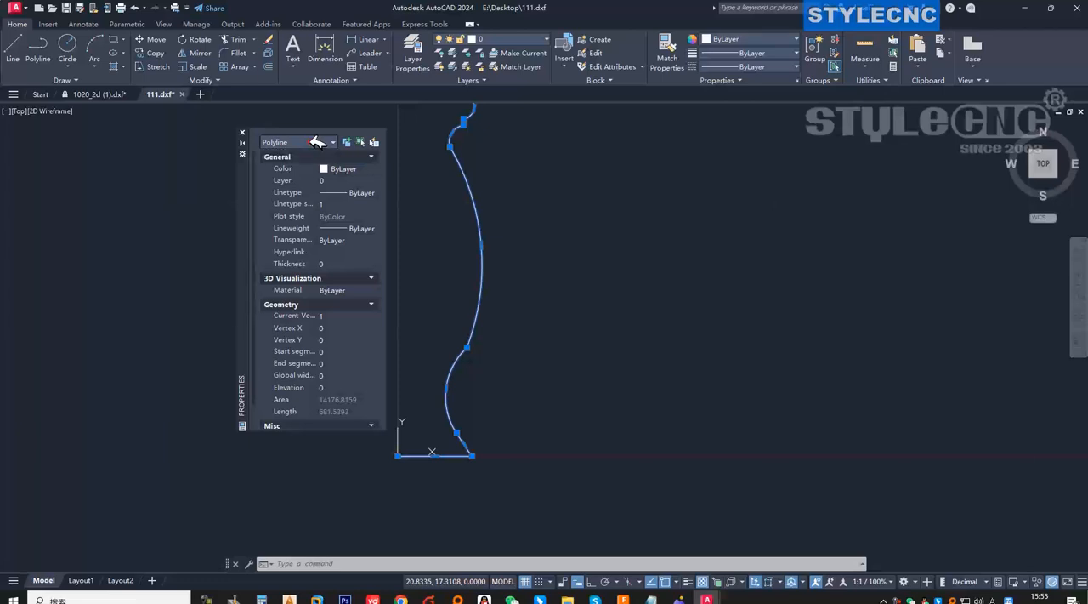